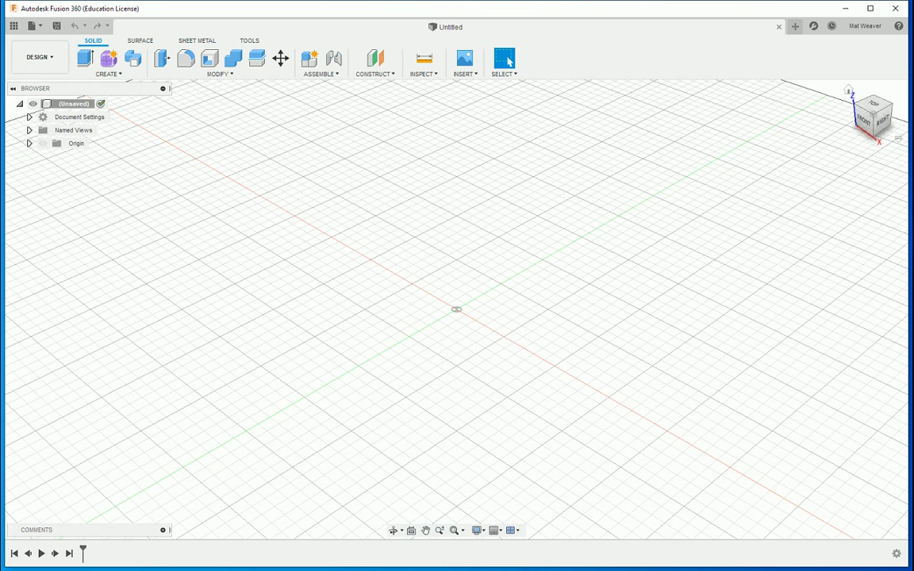
Start a new sketch on the front (XZ) origin plane.
click(867, 127)
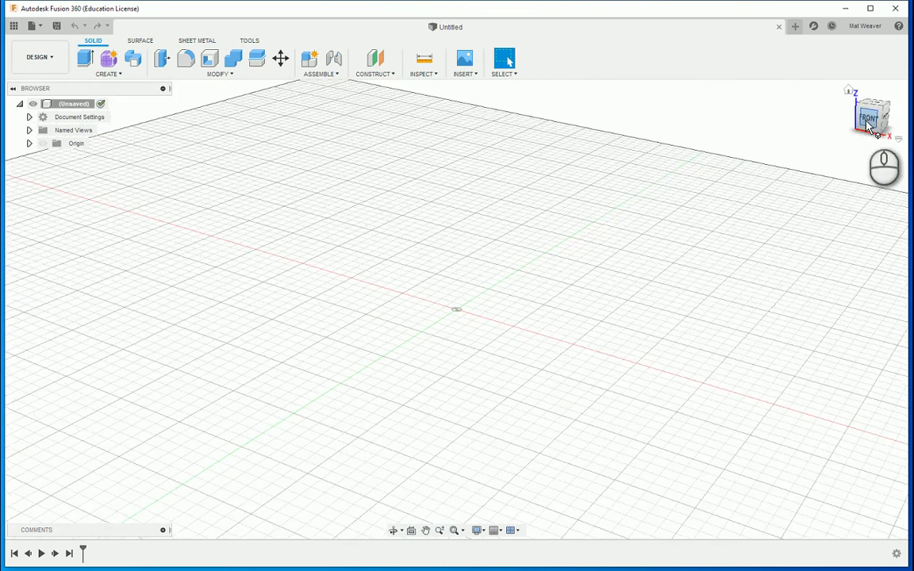
click(852, 94)
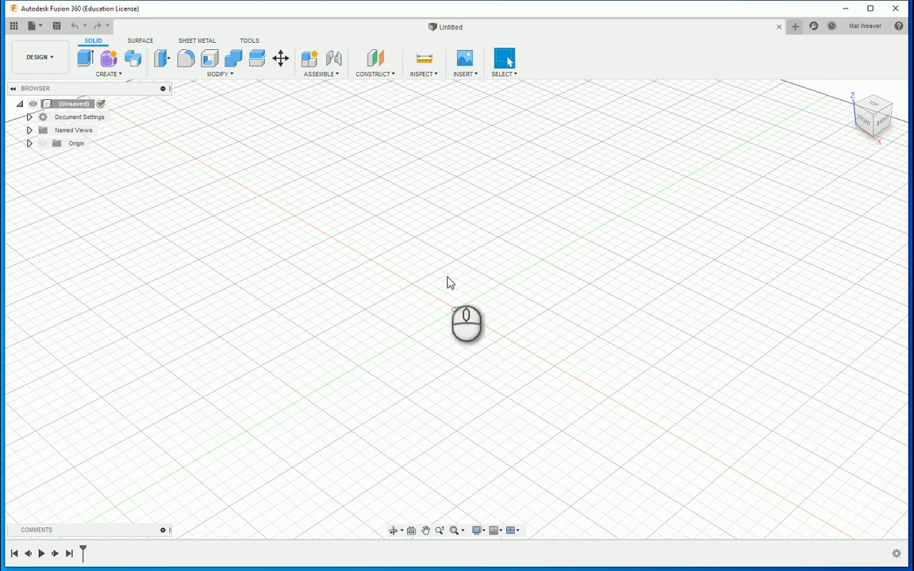
click(100, 75)
click(106, 98)
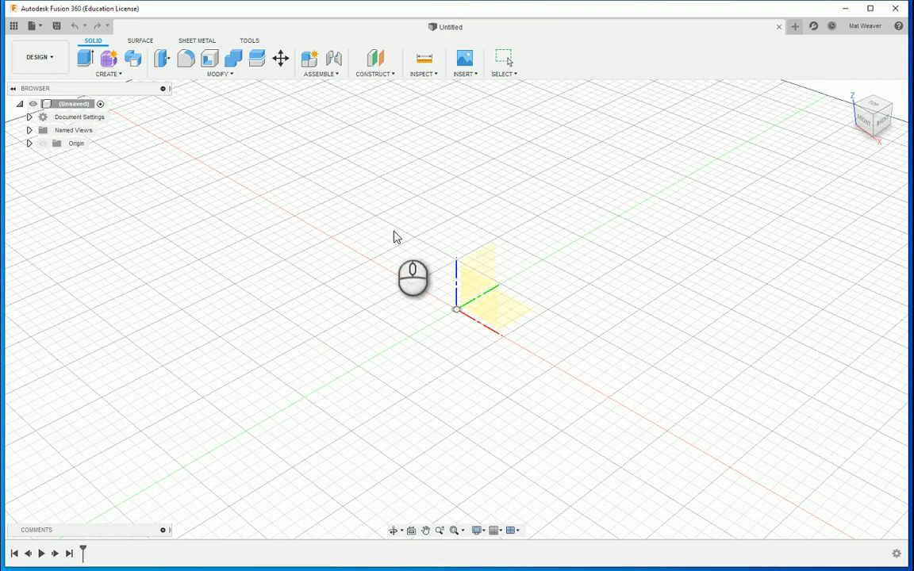
click(483, 296)
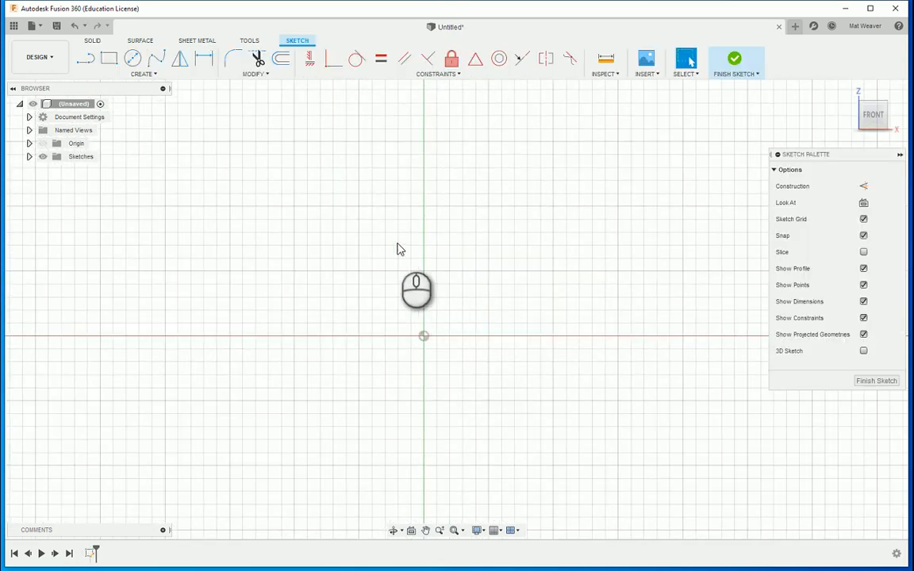
Sketch a 50 mm diameter circle above and to the left of the origin.
click(134, 59)
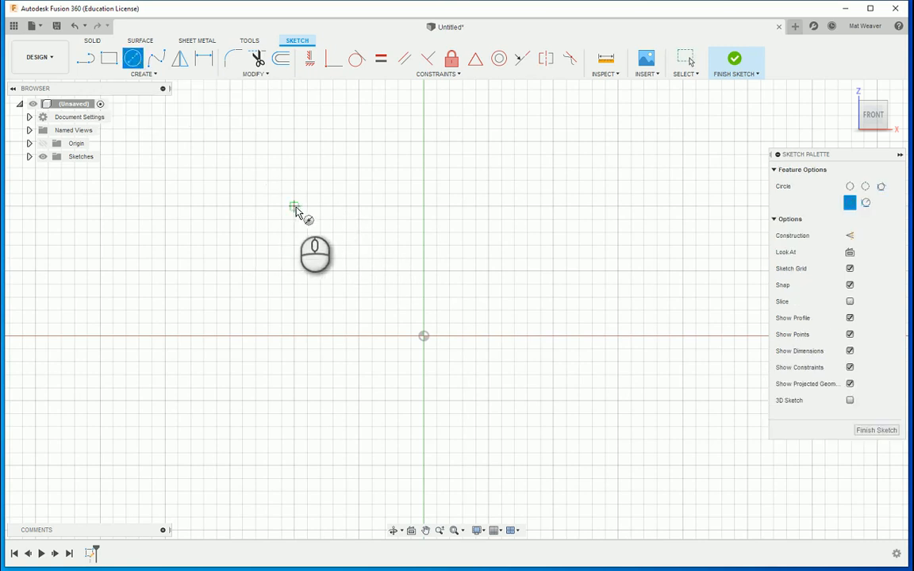
click(293, 206)
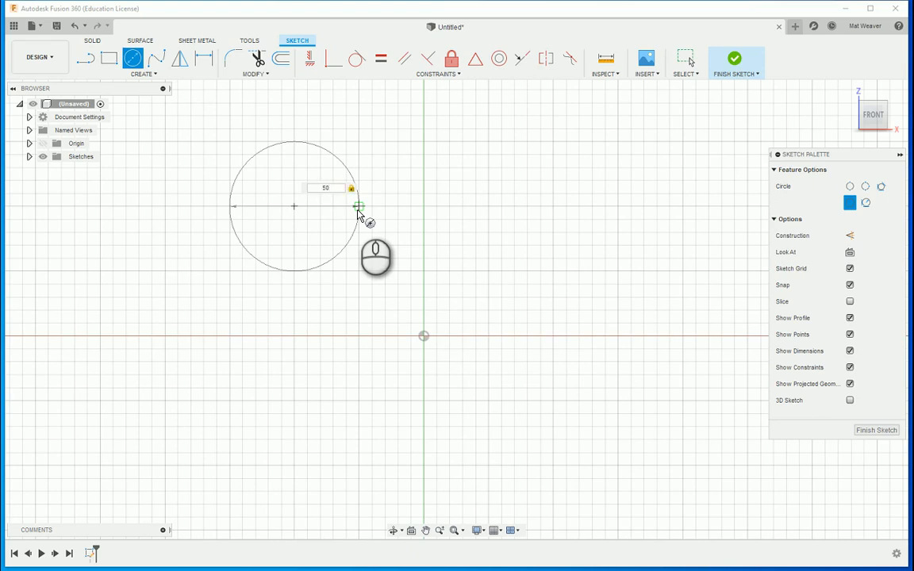
click(358, 212)
key(Escape)
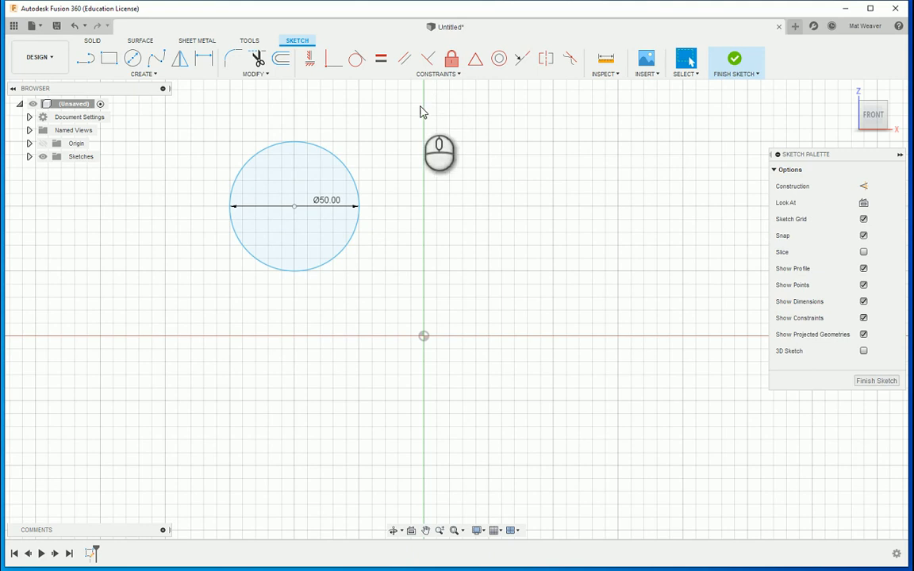
Add a 55 mm diameter construction circle concentric with the 50 mm circle.
click(132, 59)
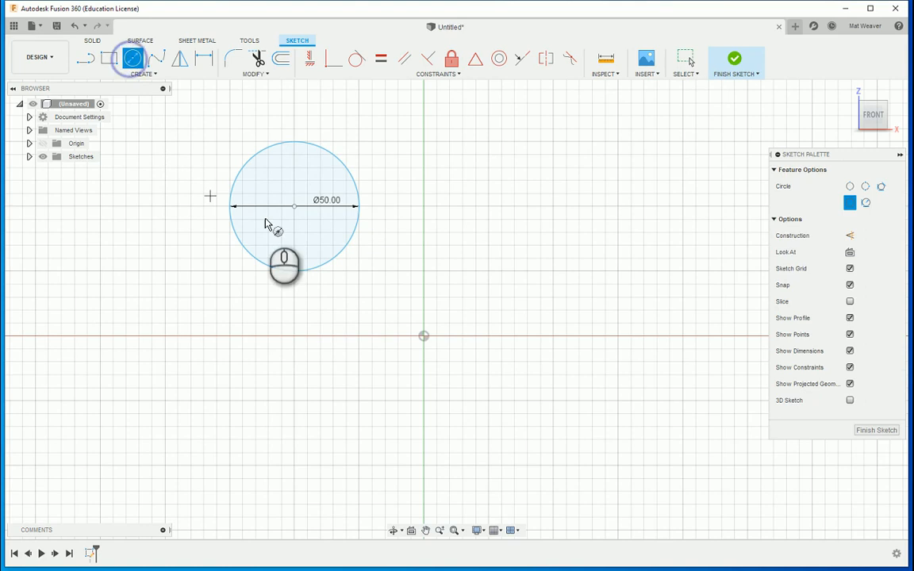
click(851, 235)
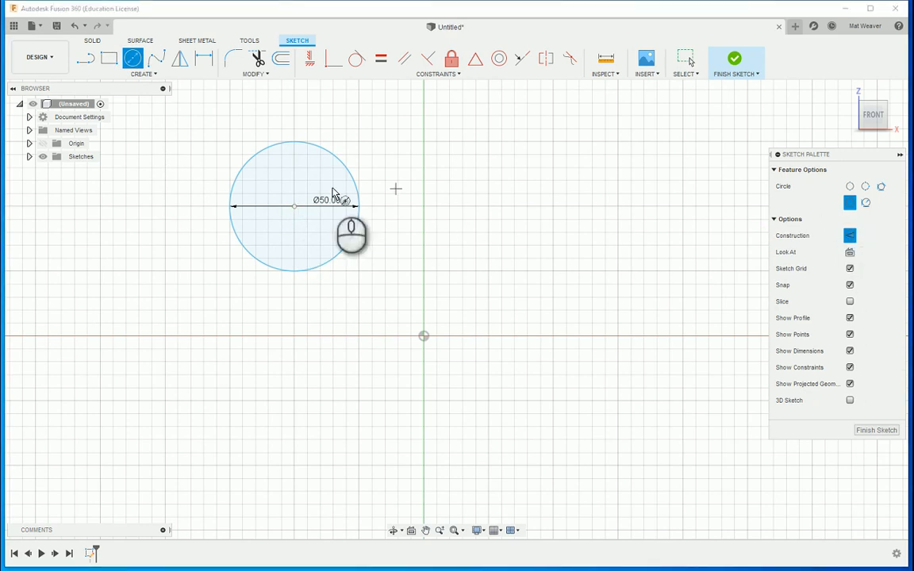
click(295, 206)
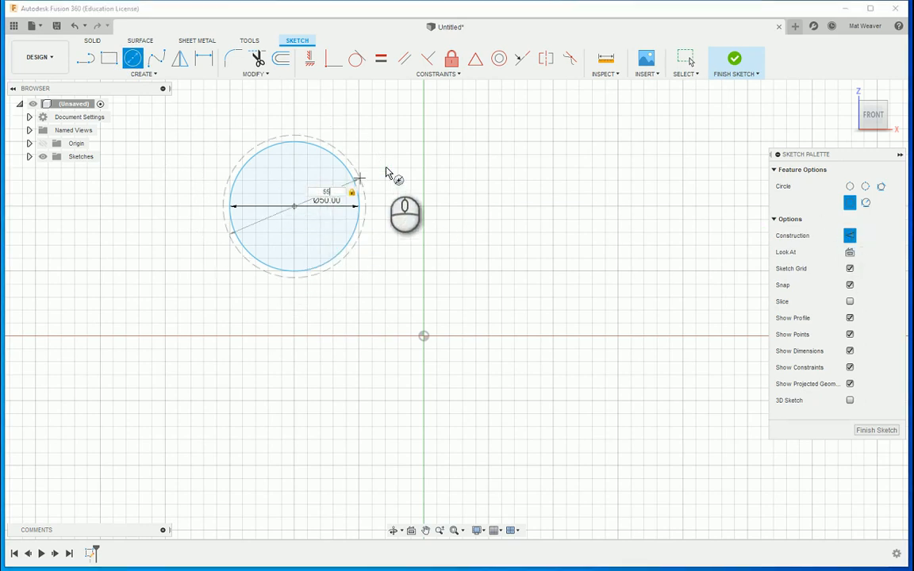
text(55)
key(Return)
key(Escape)
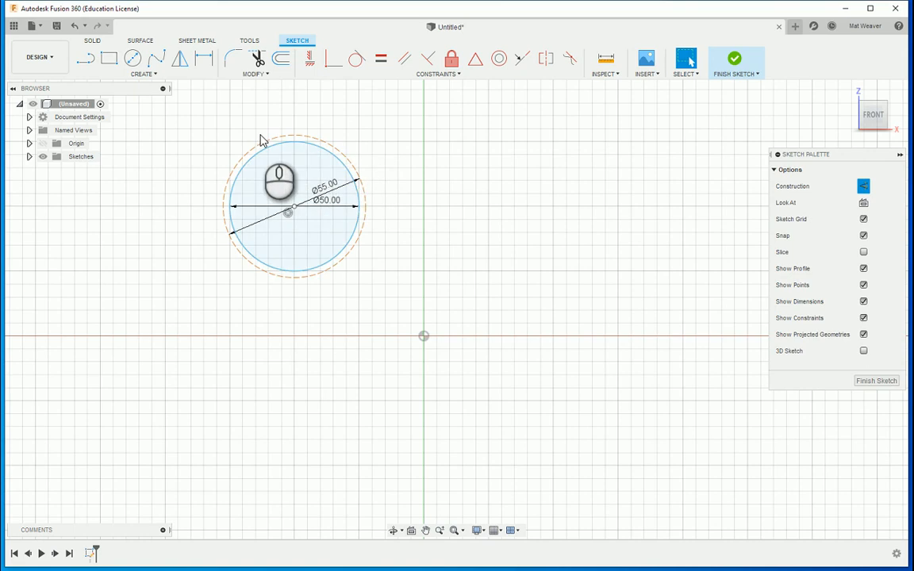
Draw a diagonal construction line from the circles' shared centre up and to the right, ending beyond the 55 mm construction circle.
key(l)
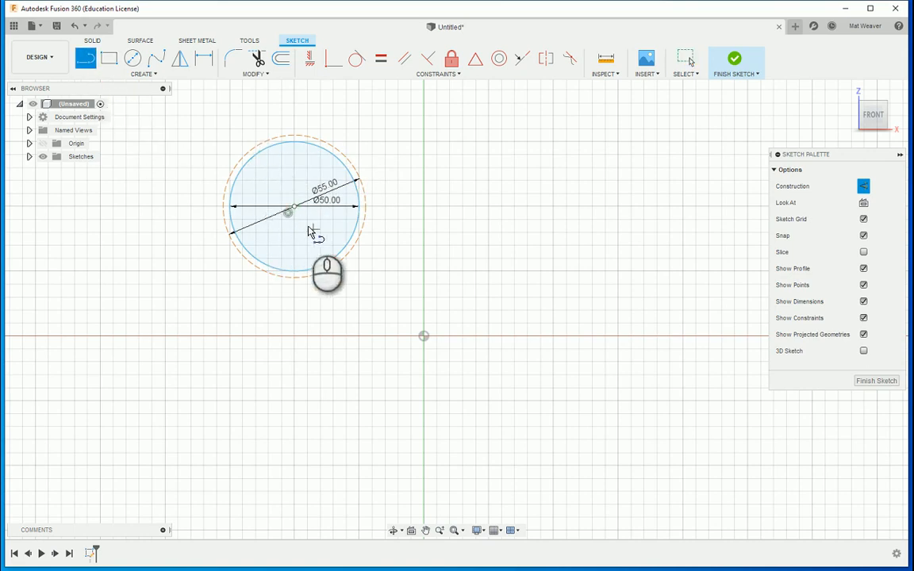
click(296, 207)
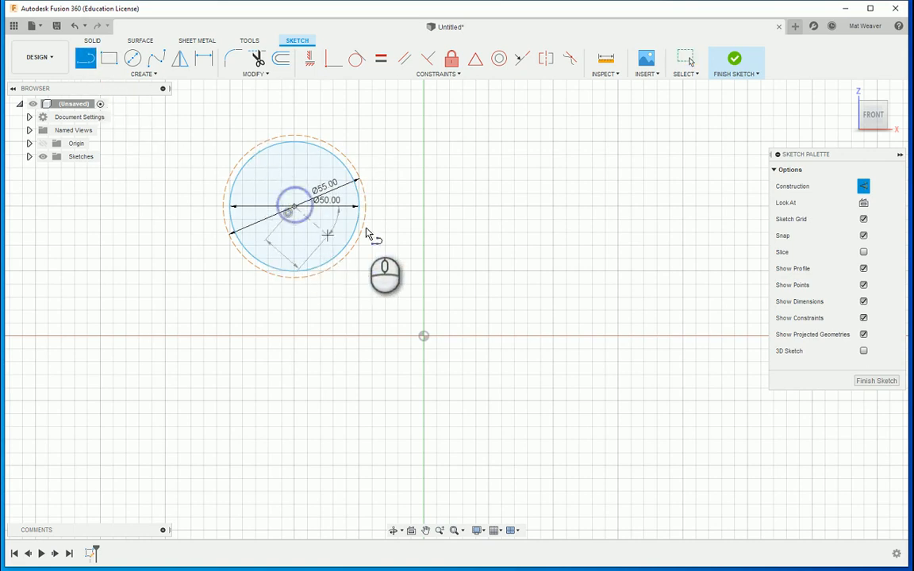
click(359, 142)
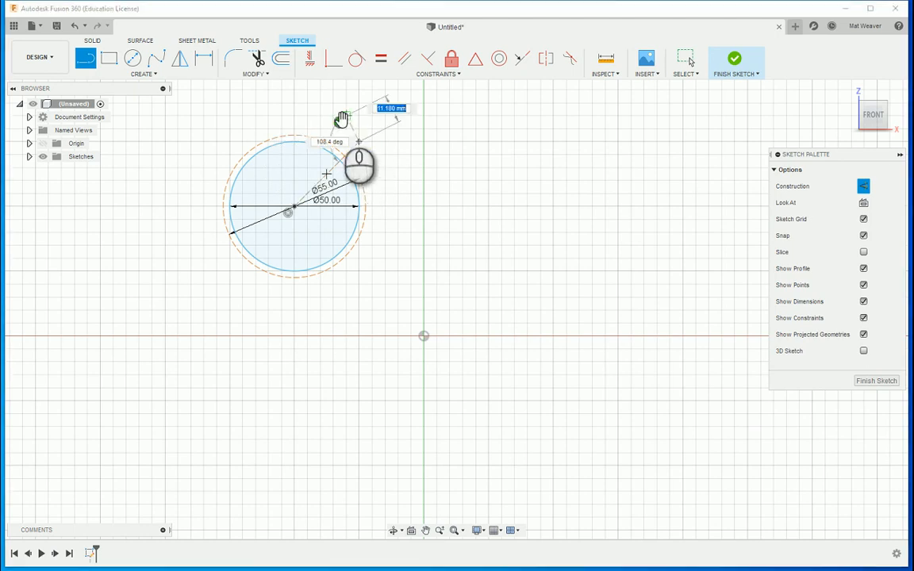
click(339, 119)
scroll(337, 166, up, 5)
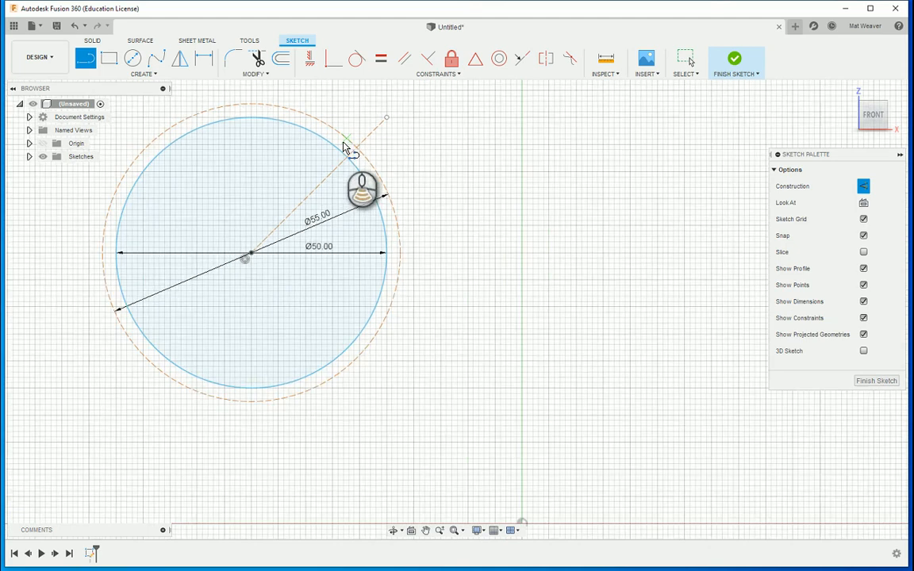
Sketch a 3 mm diameter regular circle where the diagonal construction line crosses the 55 mm construction circle.
click(862, 185)
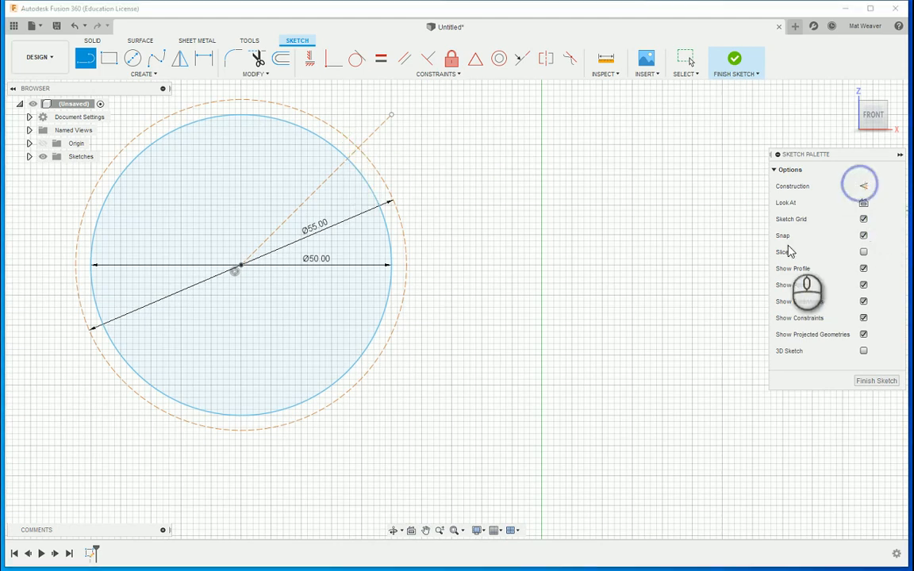
click(132, 58)
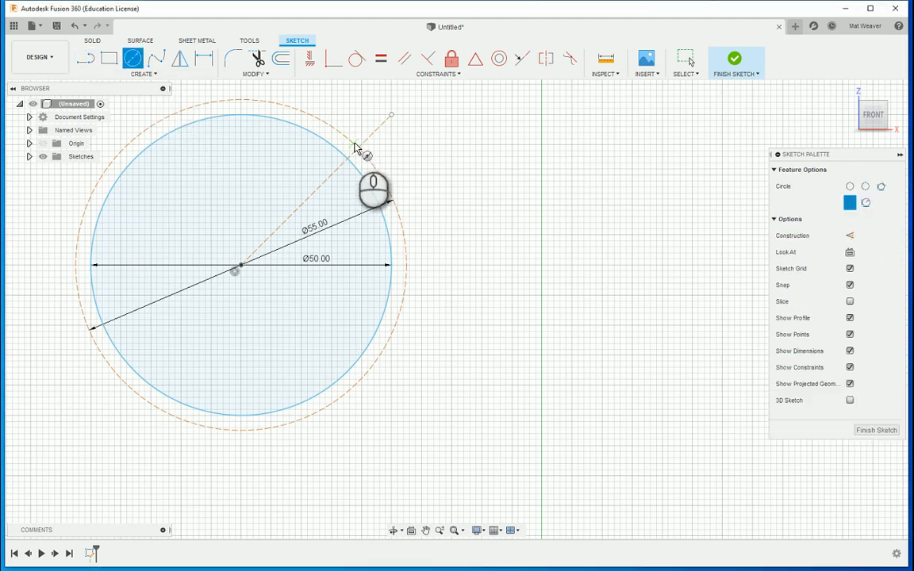
click(358, 149)
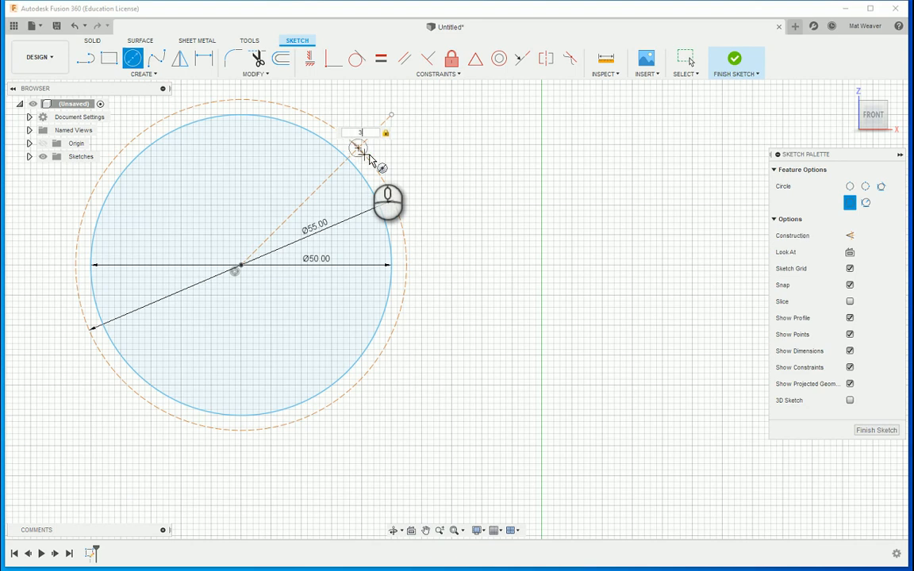
text(3)
key(Return)
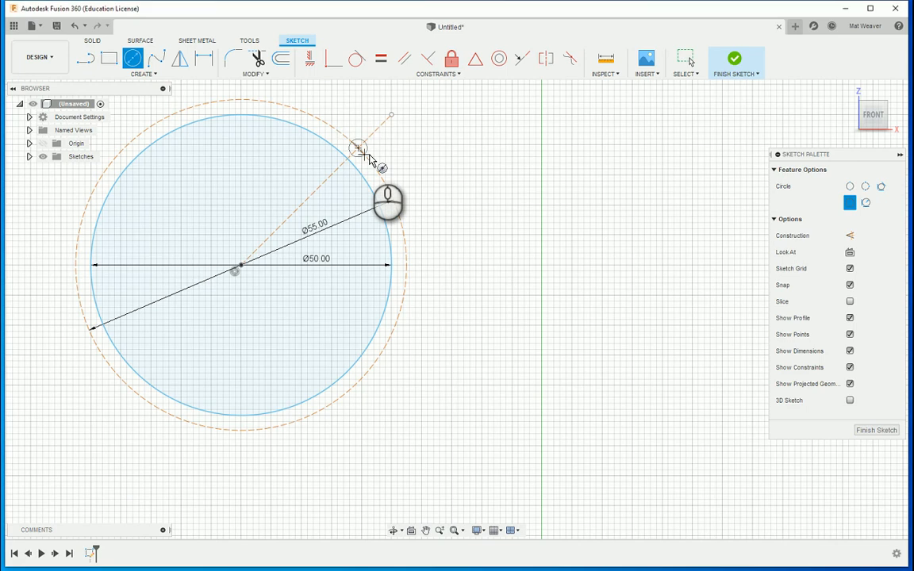
key(Escape)
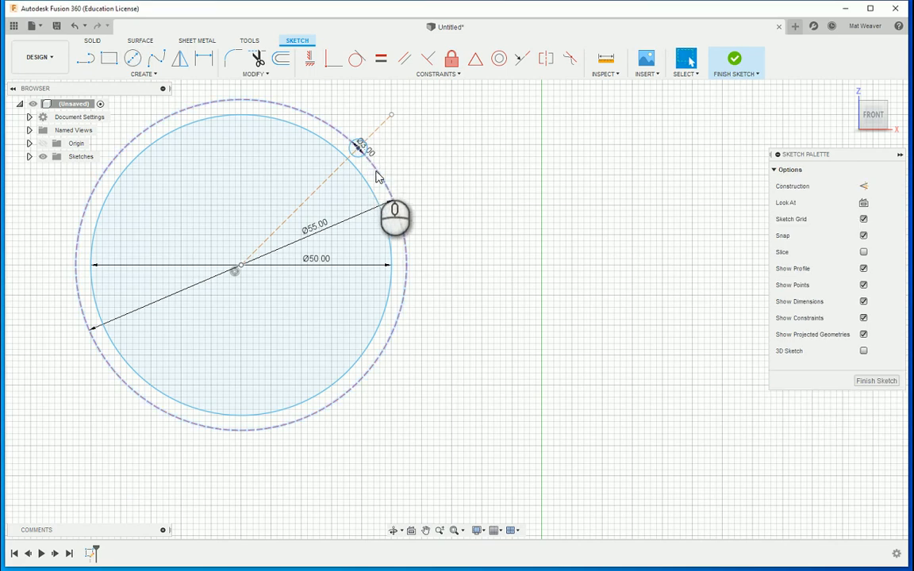
Create a full circular pattern of the 3 mm circle around the large circles' centre with a quantity of 4.
click(378, 178)
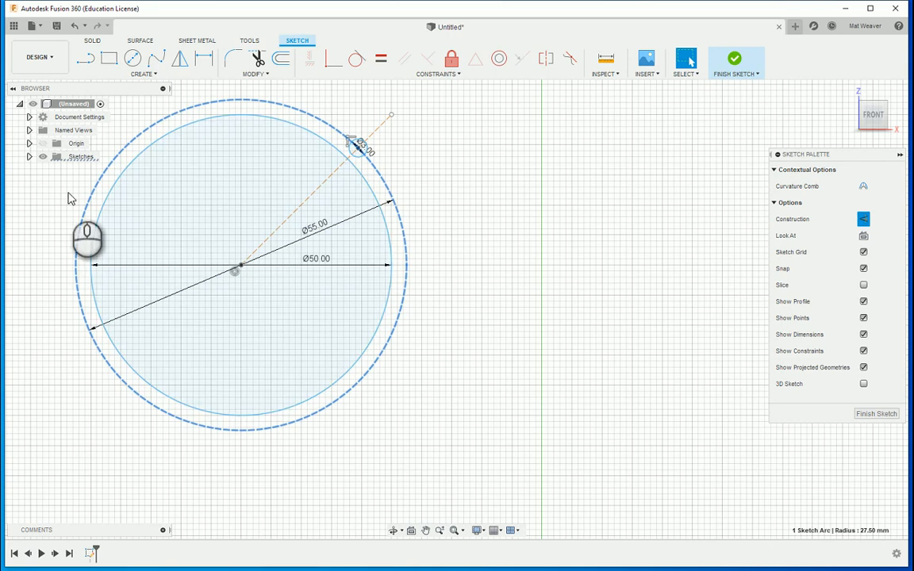
click(139, 74)
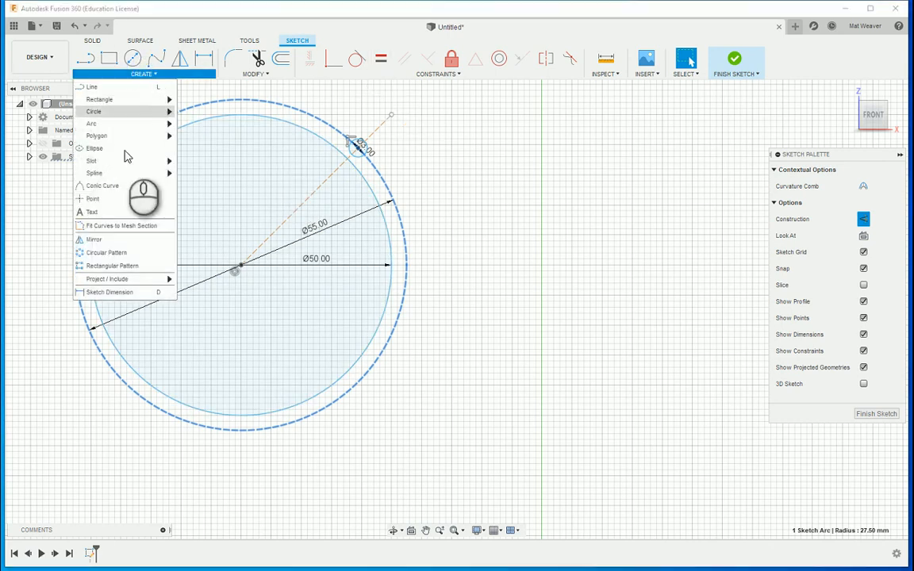
click(98, 253)
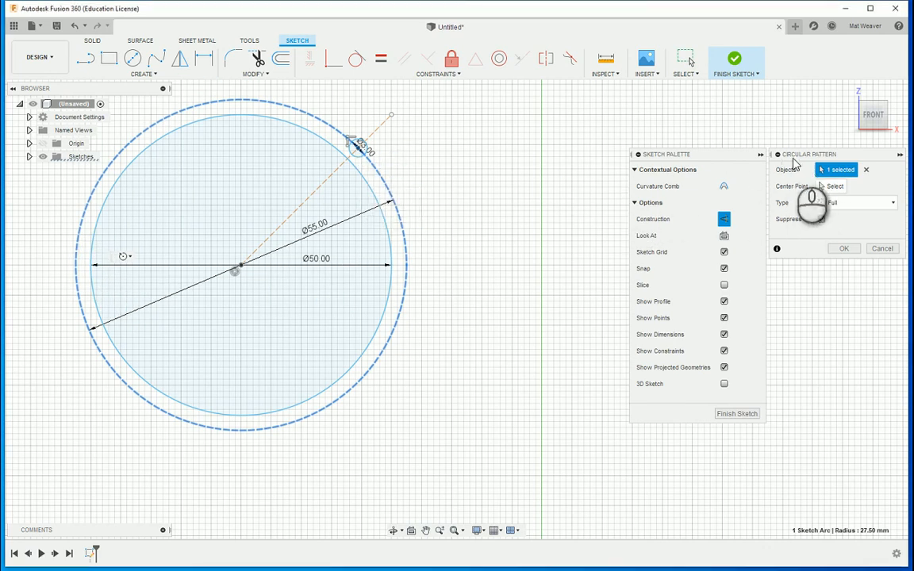
click(865, 169)
click(359, 149)
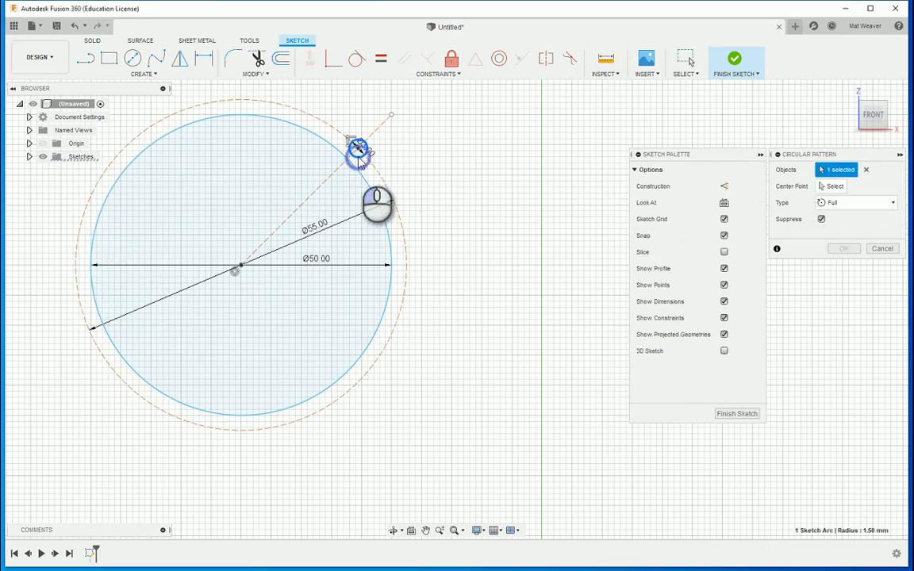
click(831, 185)
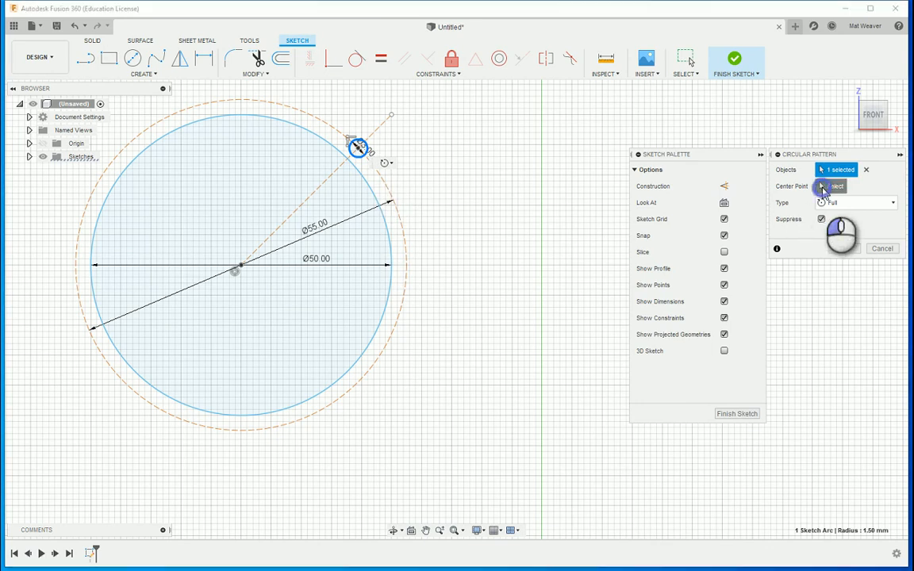
click(240, 266)
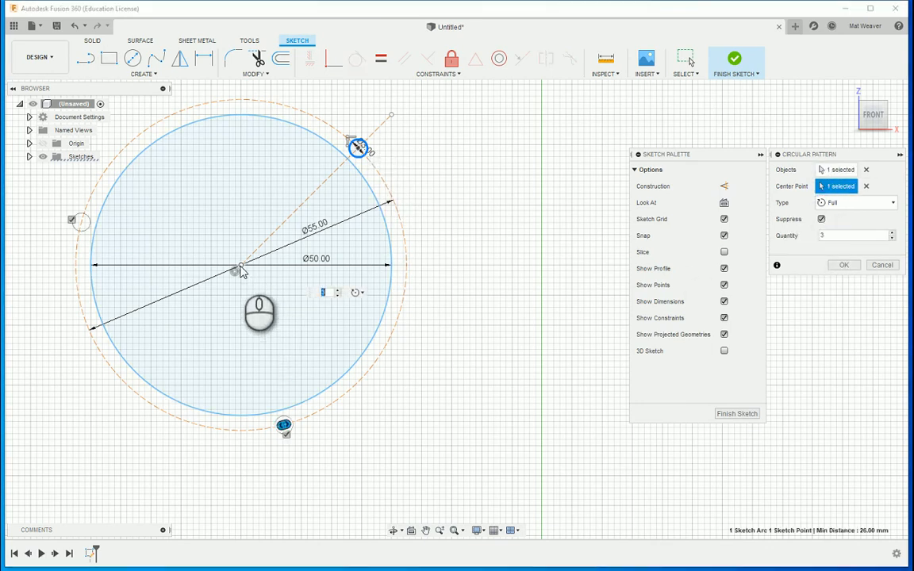
click(891, 234)
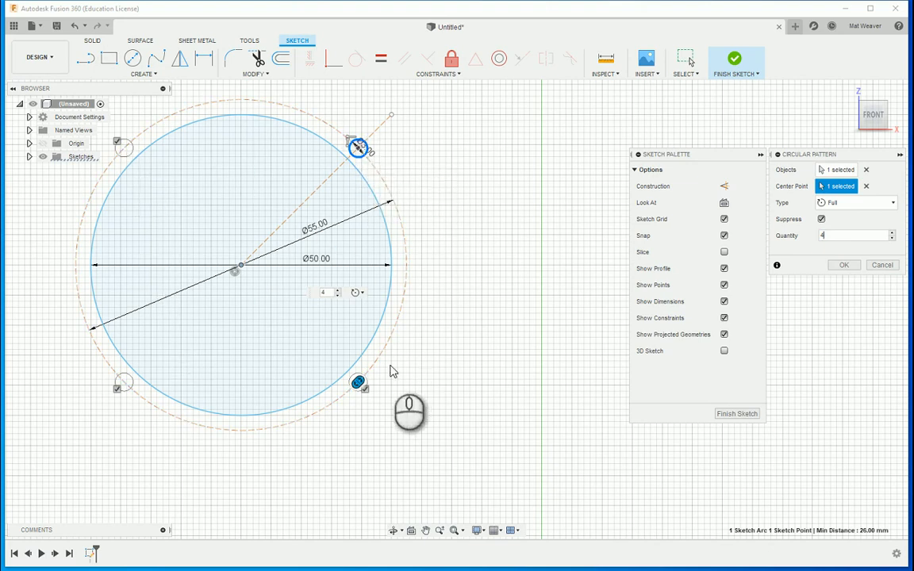
click(850, 268)
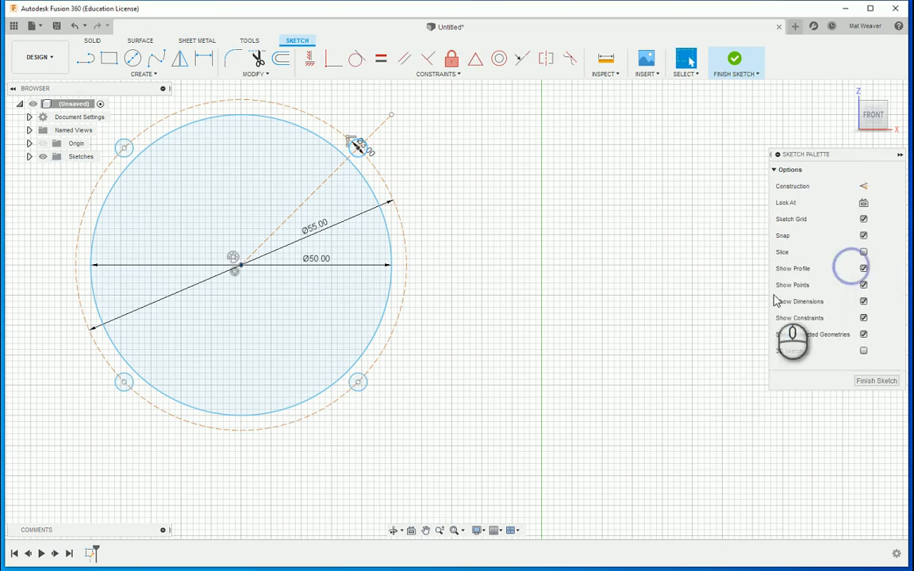
mouse_move(510, 274)
middle_down()
mouse_move(614, 271)
mouse_move(636, 282)
middle_up()
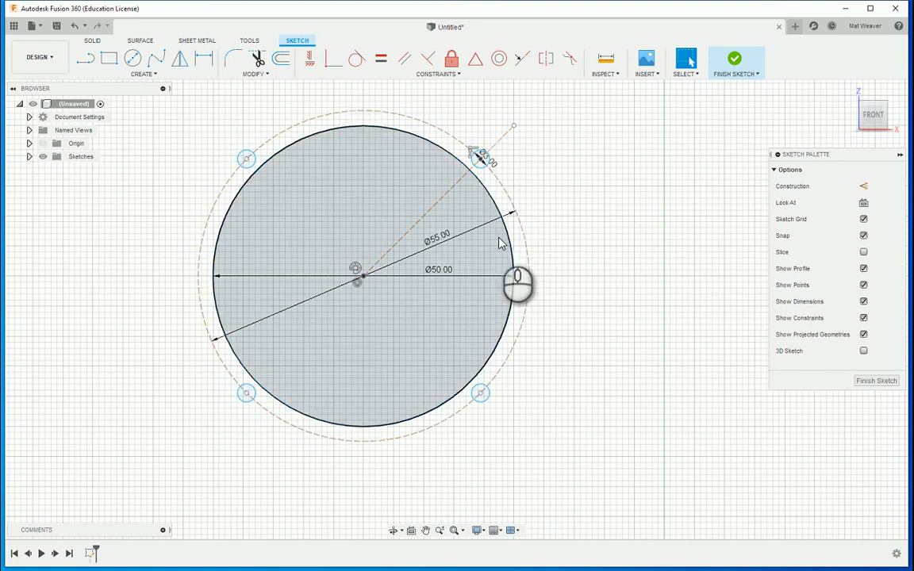
scroll(627, 228, down, 3)
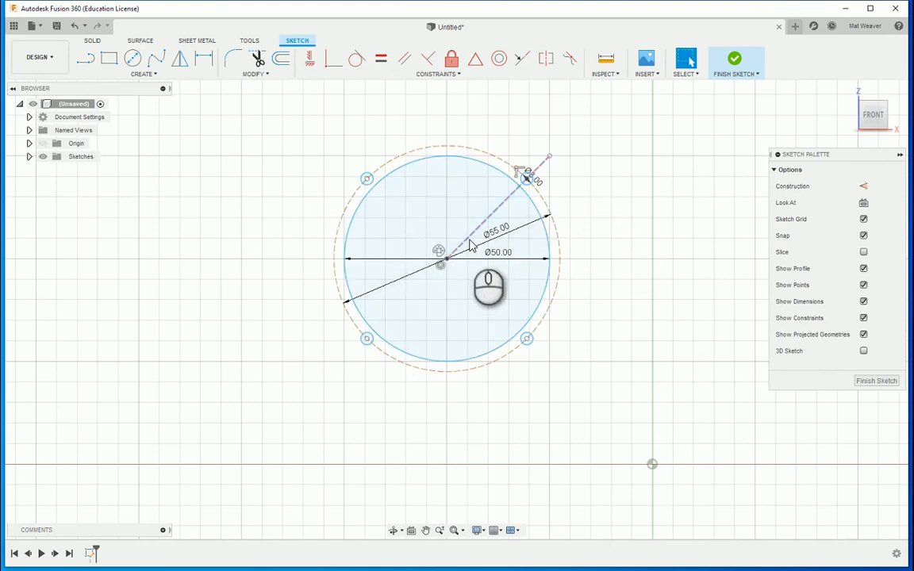
mouse_move(655, 206)
middle_down()
mouse_move(600, 253)
mouse_move(572, 261)
middle_up()
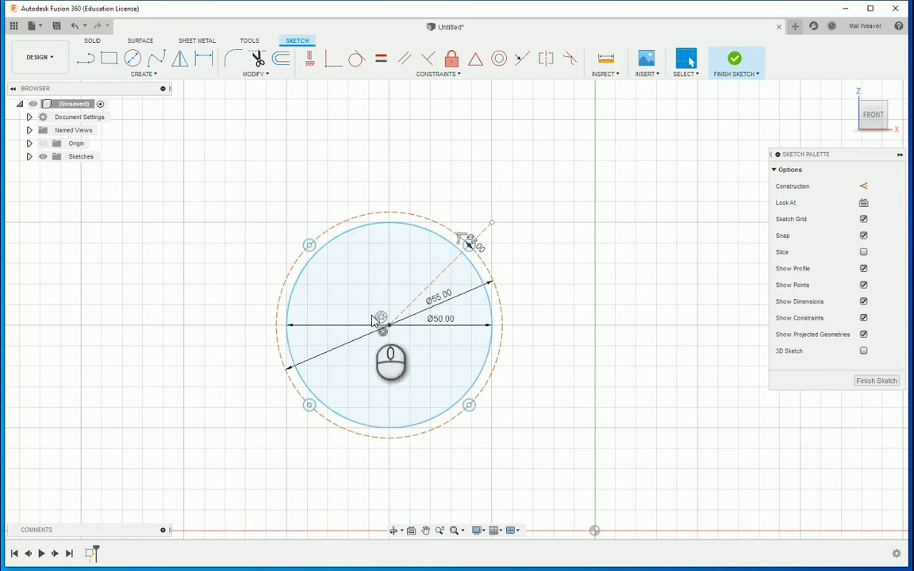
scroll(527, 286, down, 1)
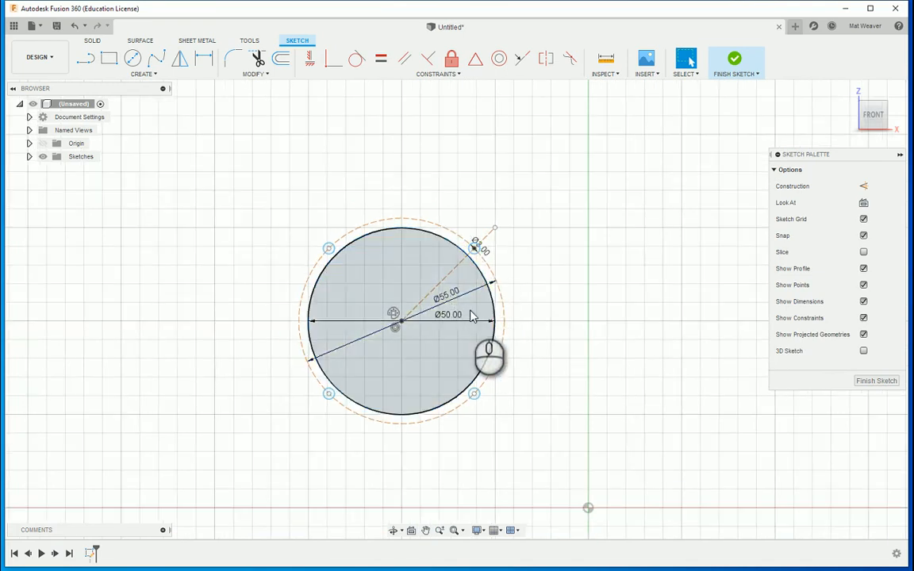
middle_drag(604, 299, 464, 308)
scroll(465, 308, down, 3)
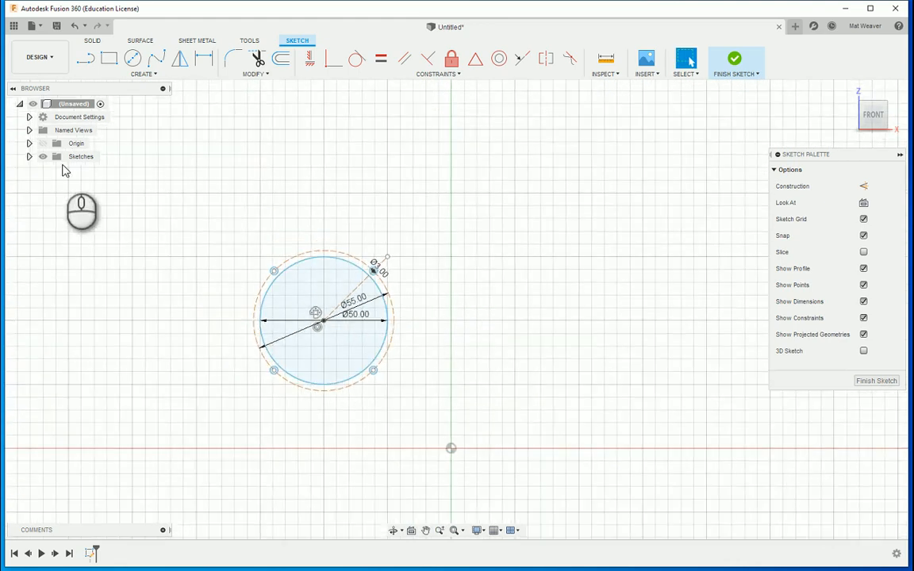
click(30, 157)
click(84, 169)
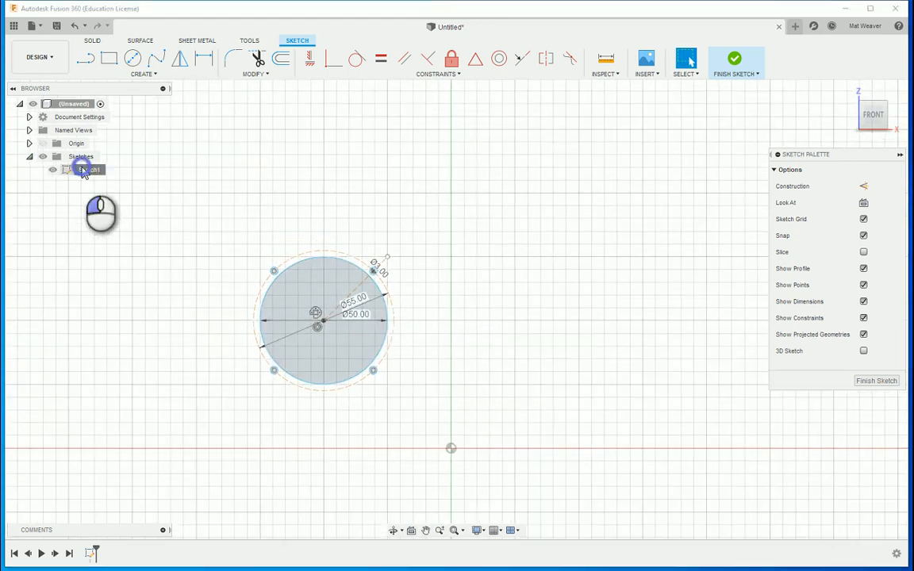
right_click(85, 171)
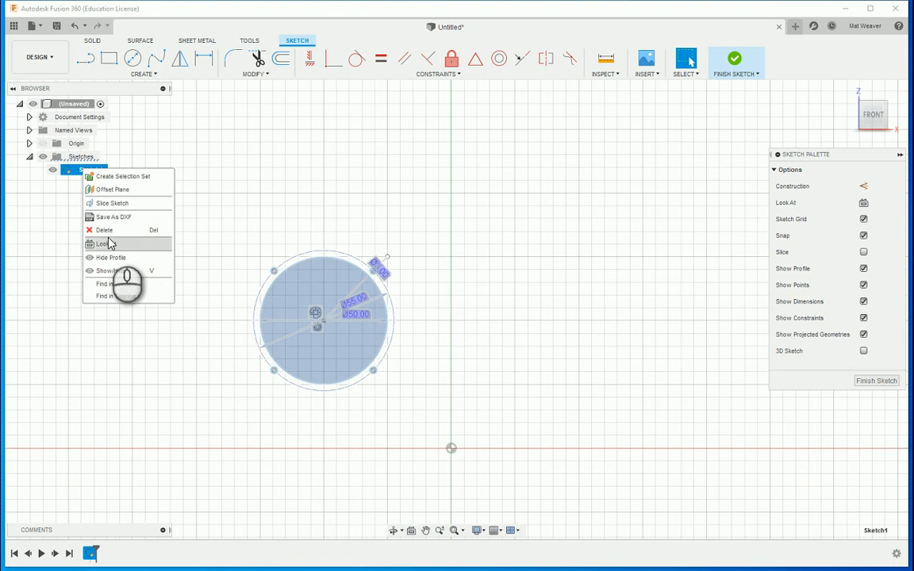
click(244, 236)
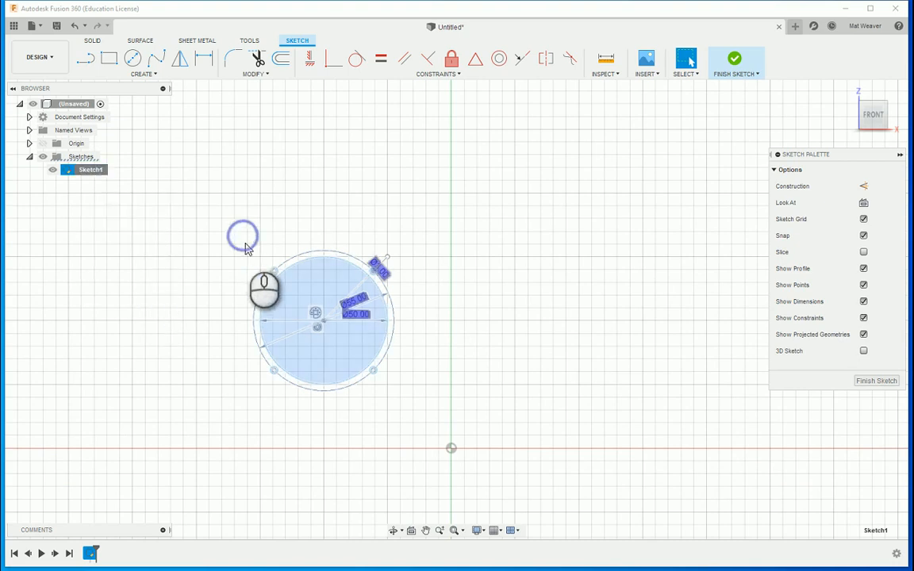
Finish the sketch, face the front view and reopen Sketch1 for editing.
mouse_move(195, 218)
mouse_down()
mouse_move(310, 272)
mouse_move(465, 440)
mouse_move(295, 240)
mouse_move(216, 205)
mouse_move(255, 184)
mouse_up()
click(744, 65)
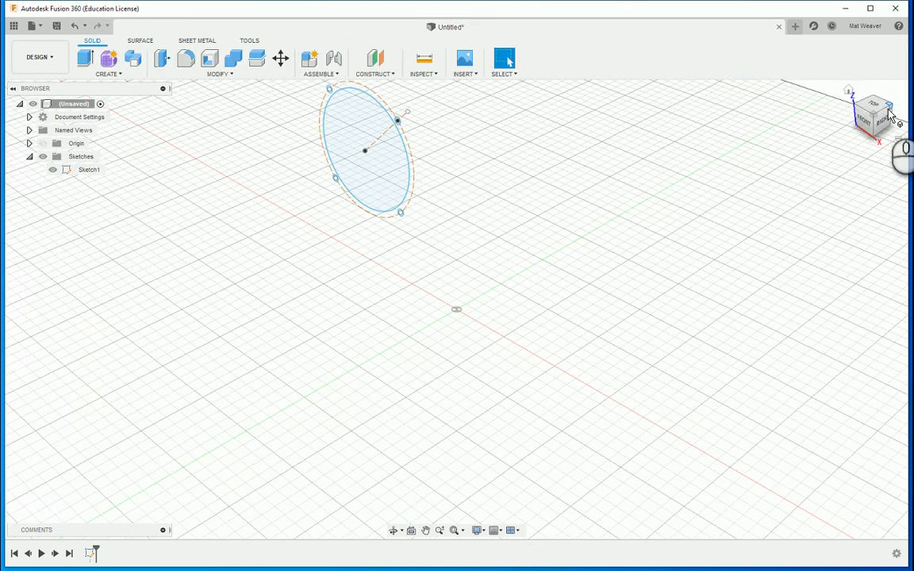
click(863, 120)
click(87, 176)
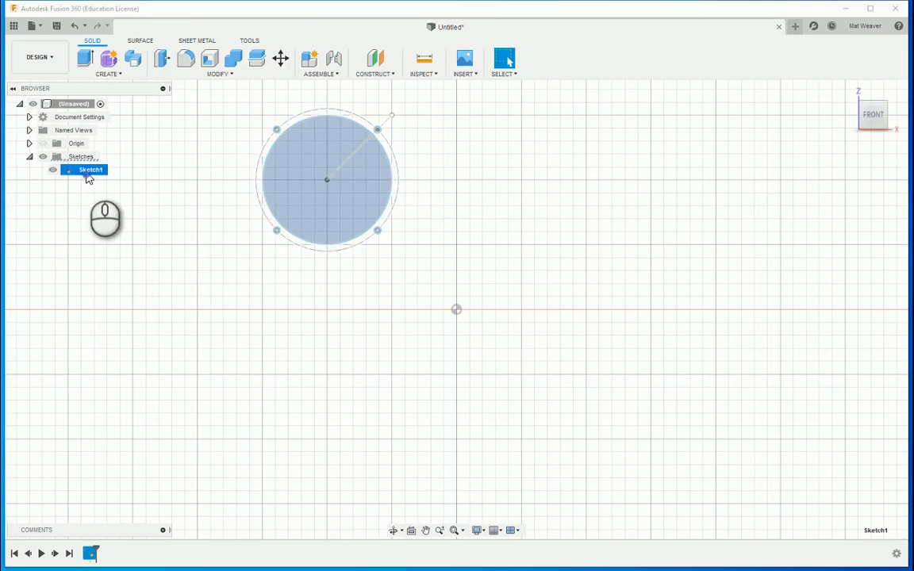
right_click(86, 178)
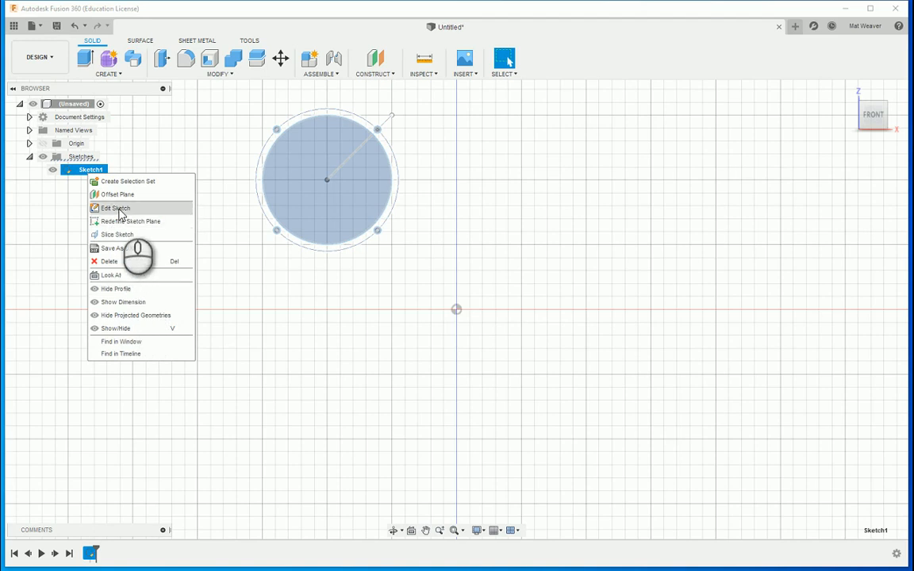
click(116, 208)
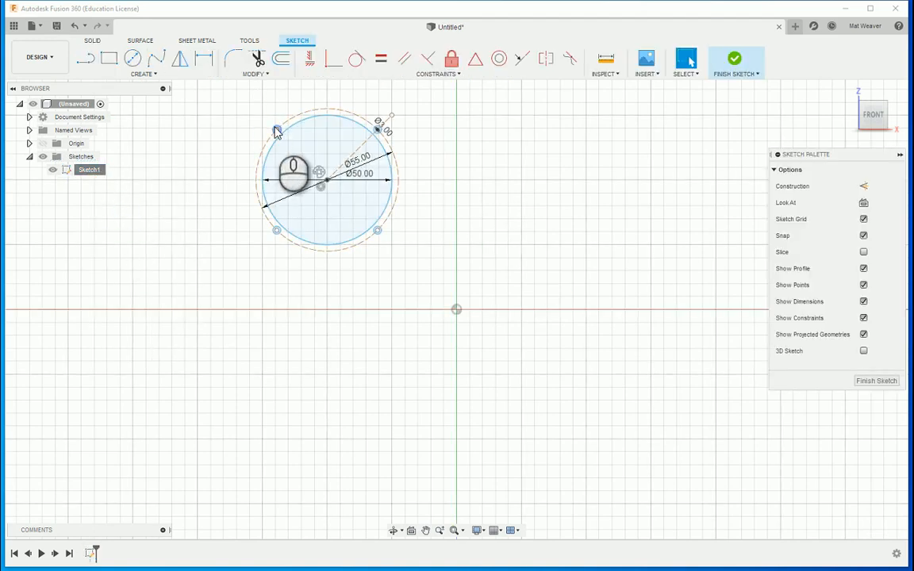
Copy and paste the entire circle and hole layout, placing the copy at an X distance of 70 mm from the original.
drag(236, 104, 459, 292)
right_click(350, 210)
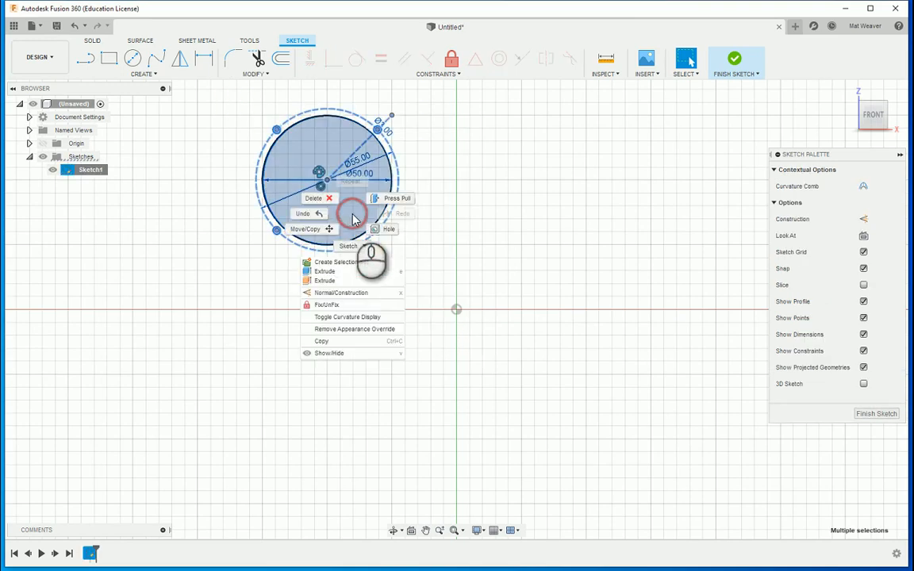
click(326, 341)
right_click(330, 315)
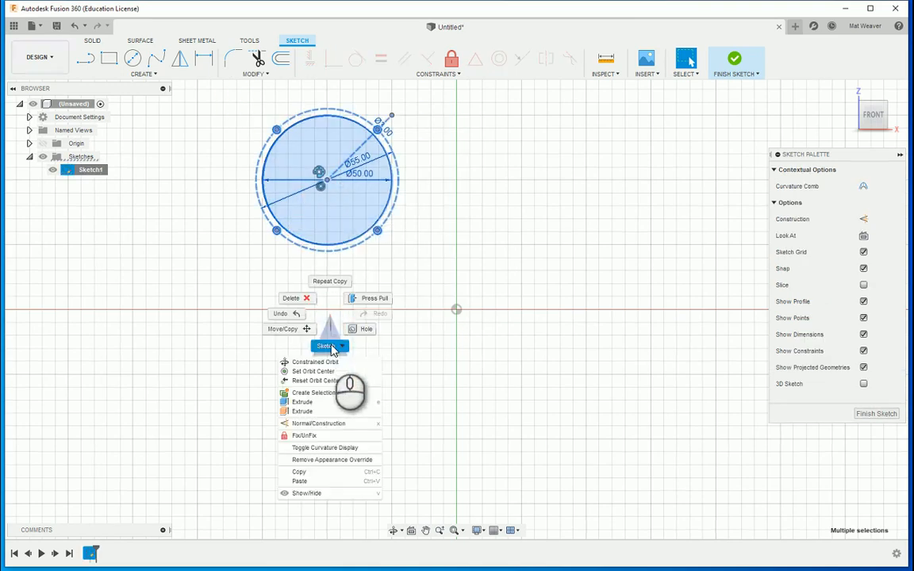
click(304, 481)
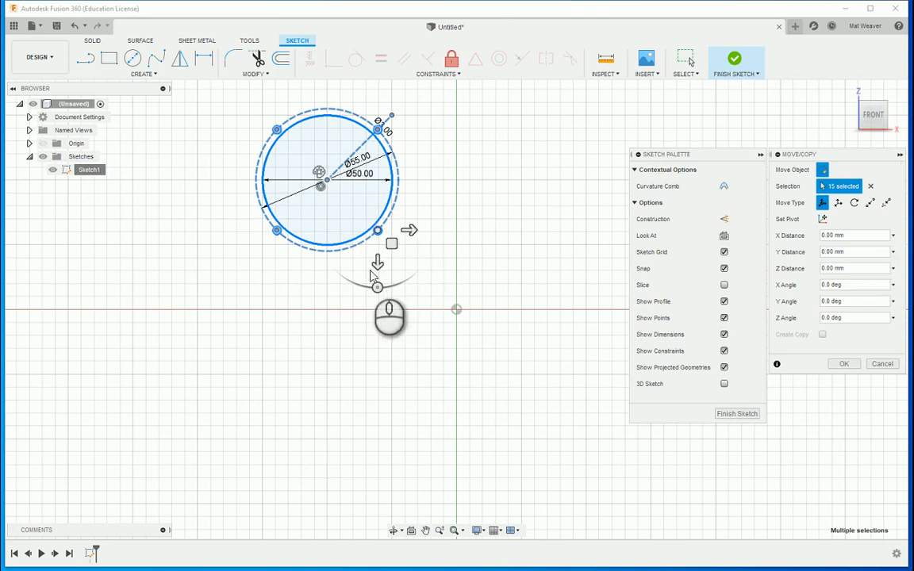
drag(409, 230, 579, 230)
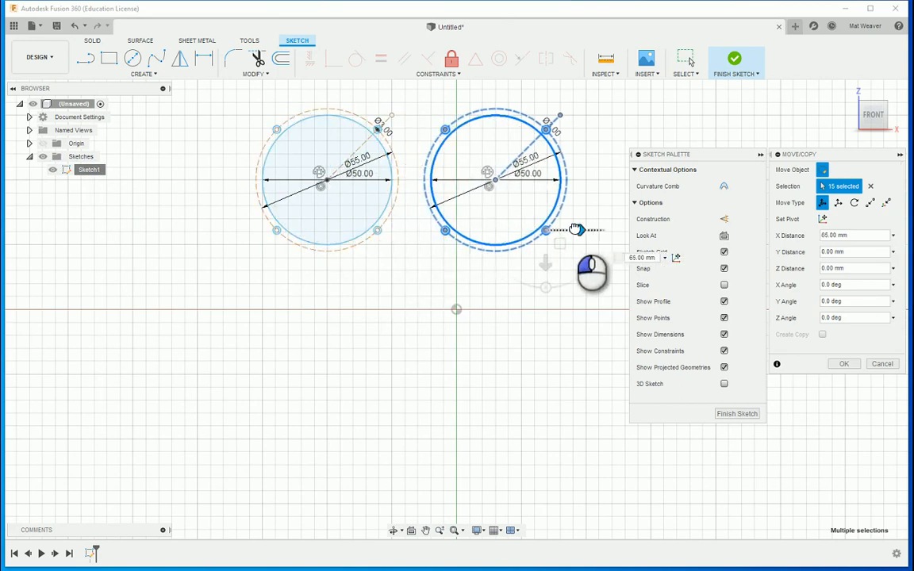
middle_drag(404, 306, 275, 410)
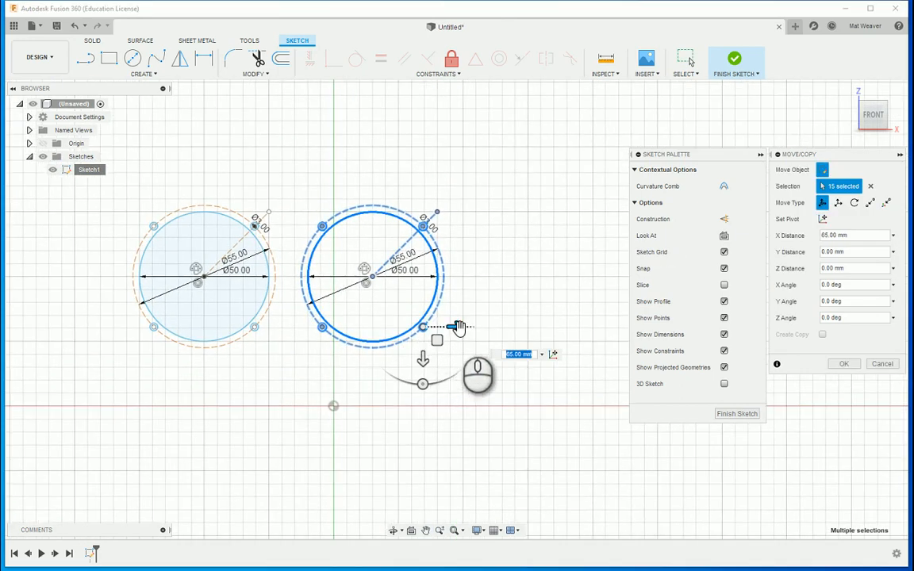
mouse_move(459, 328)
mouse_down()
mouse_move(519, 327)
mouse_move(470, 341)
mouse_up()
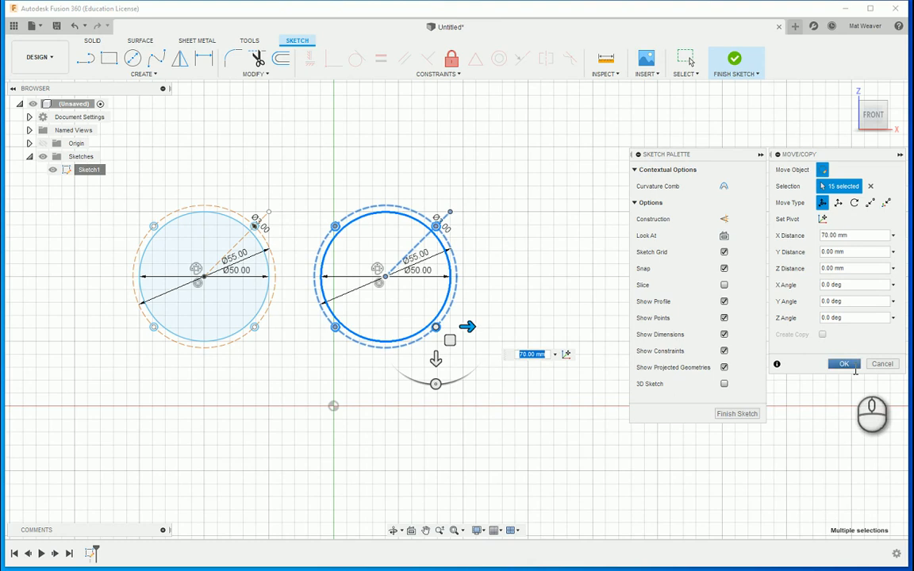
Check the spacing between the centres of the two 50 mm circles with a temporary line.
click(85, 58)
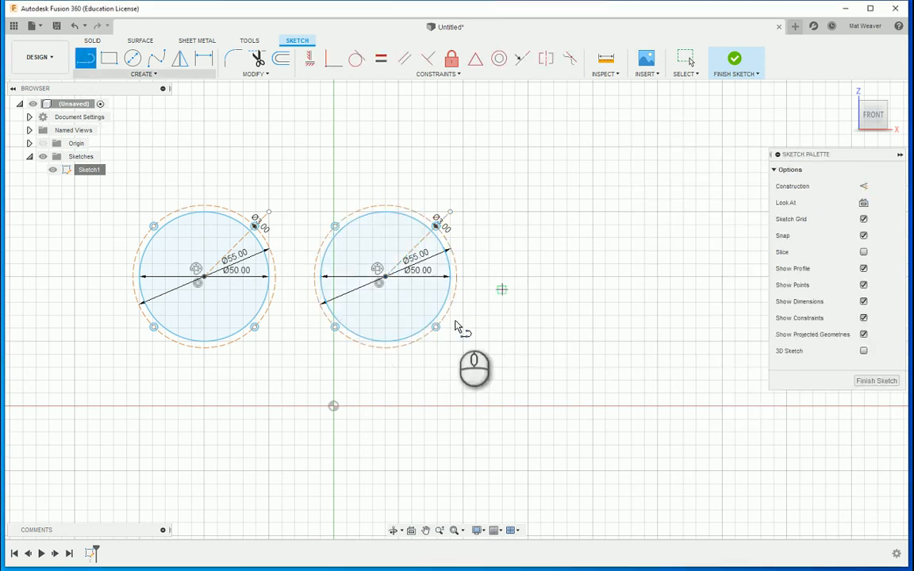
click(203, 279)
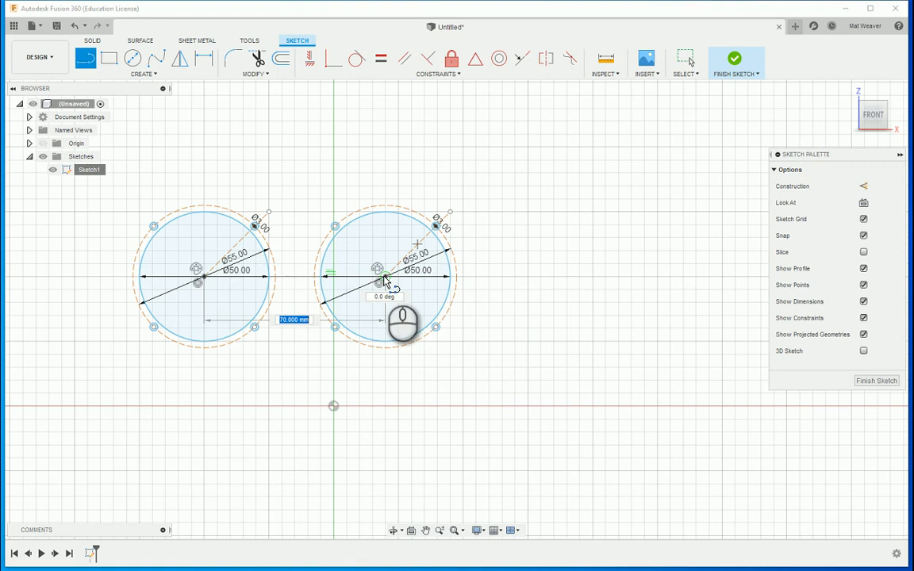
key(Escape)
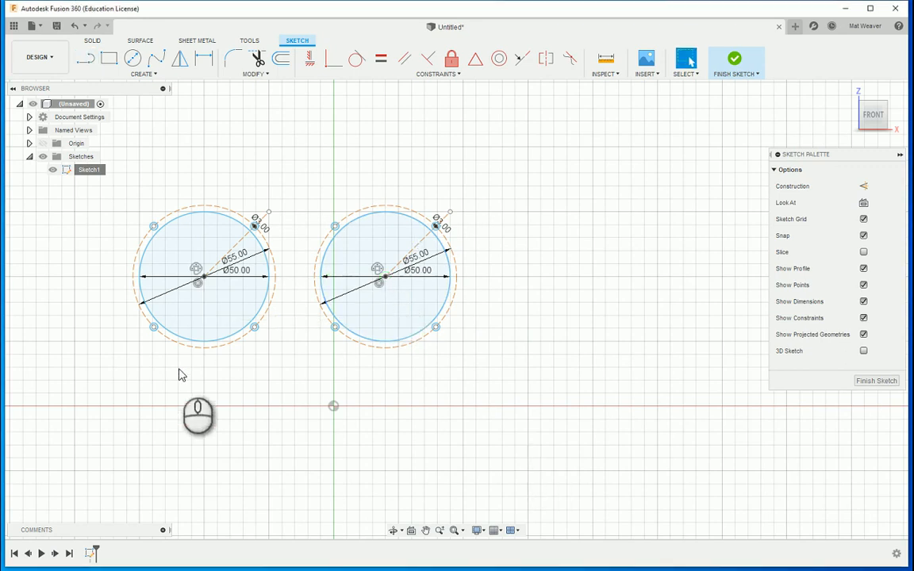
middle_drag(180, 374, 356, 377)
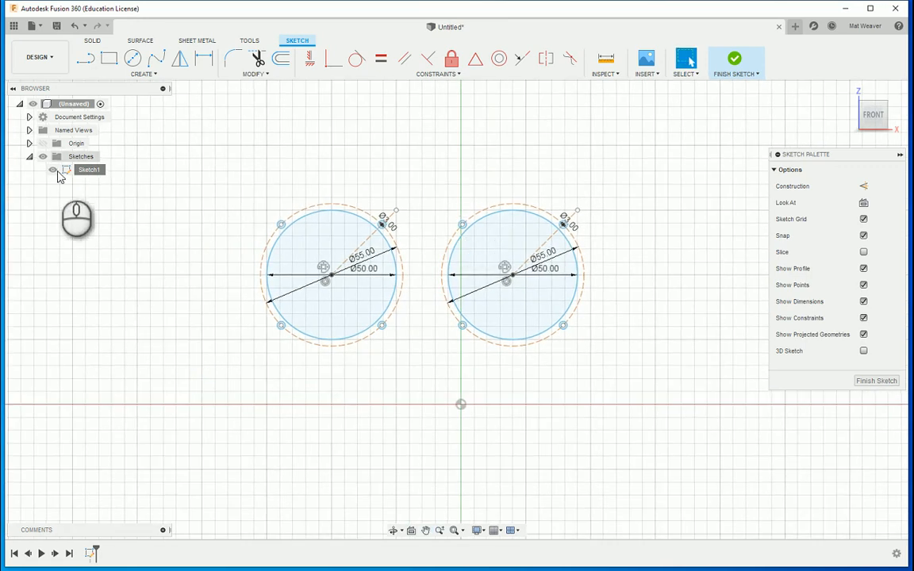
click(349, 234)
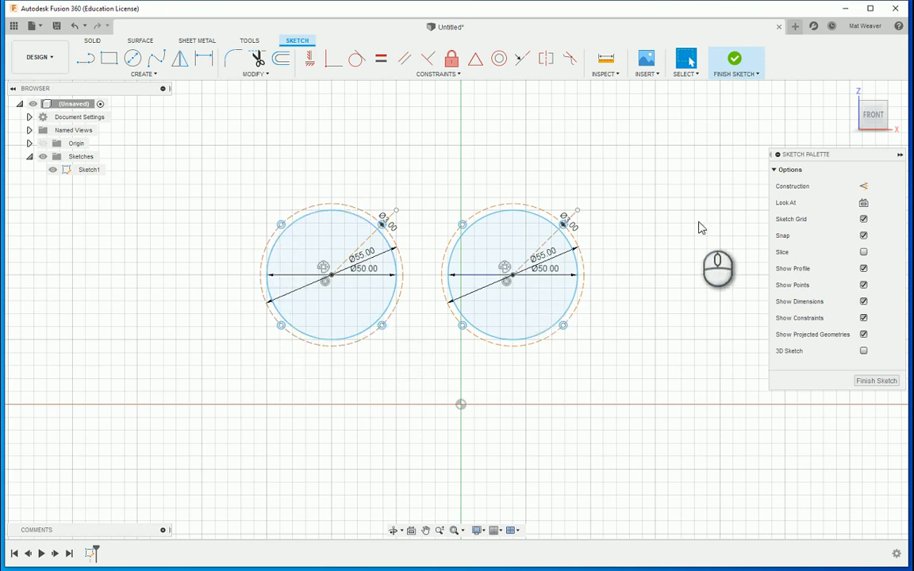
shift+middle_drag(672, 240, 648, 264)
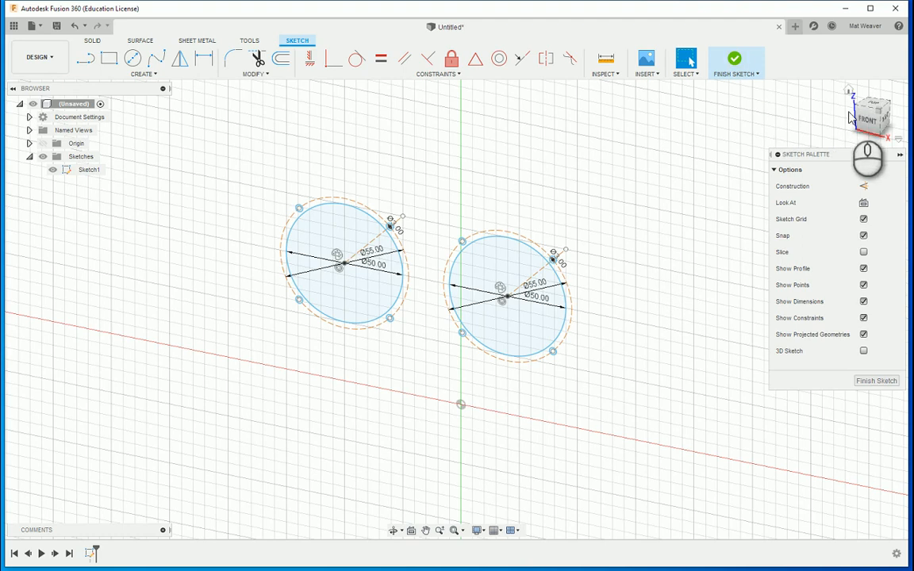
click(870, 121)
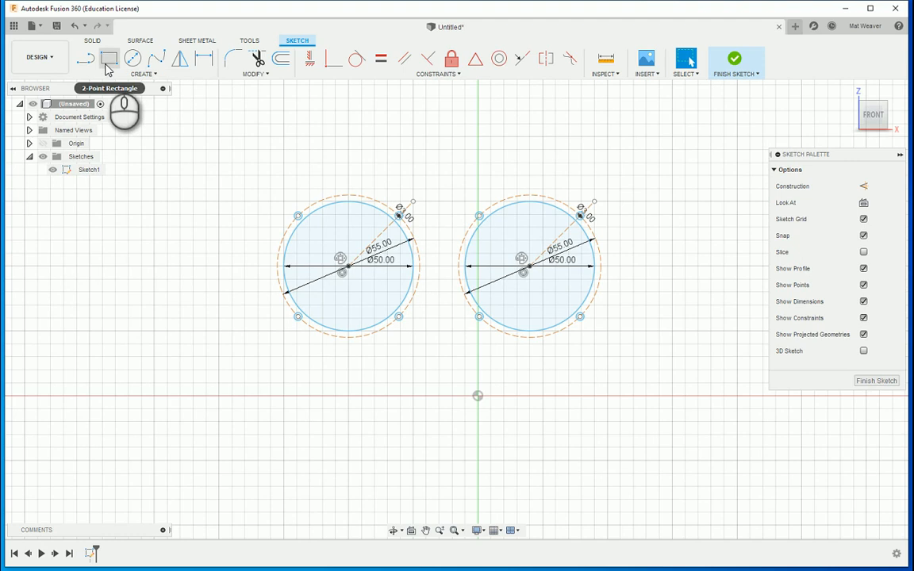
Draw a centre rectangle about 150 mm wide and 100 mm high around both circle groups, centred midway between them.
click(108, 68)
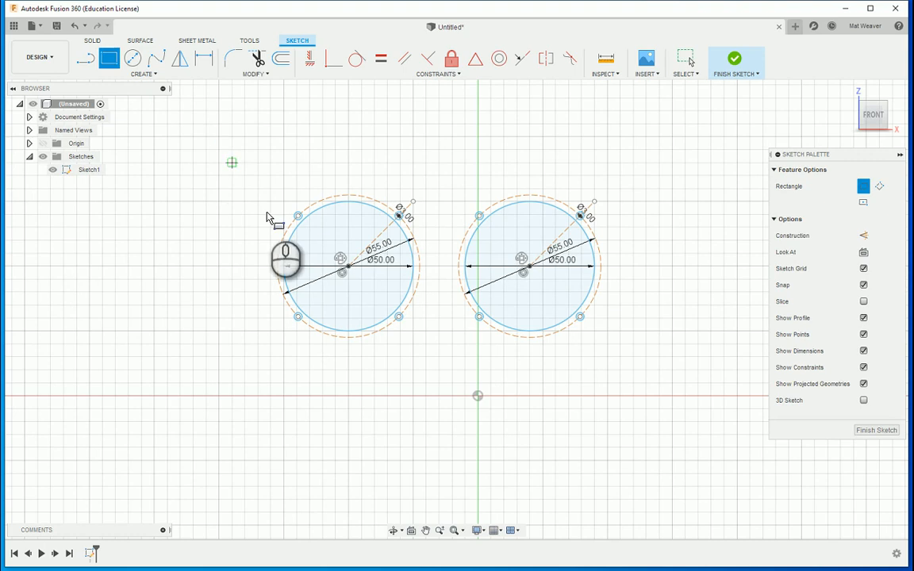
click(153, 75)
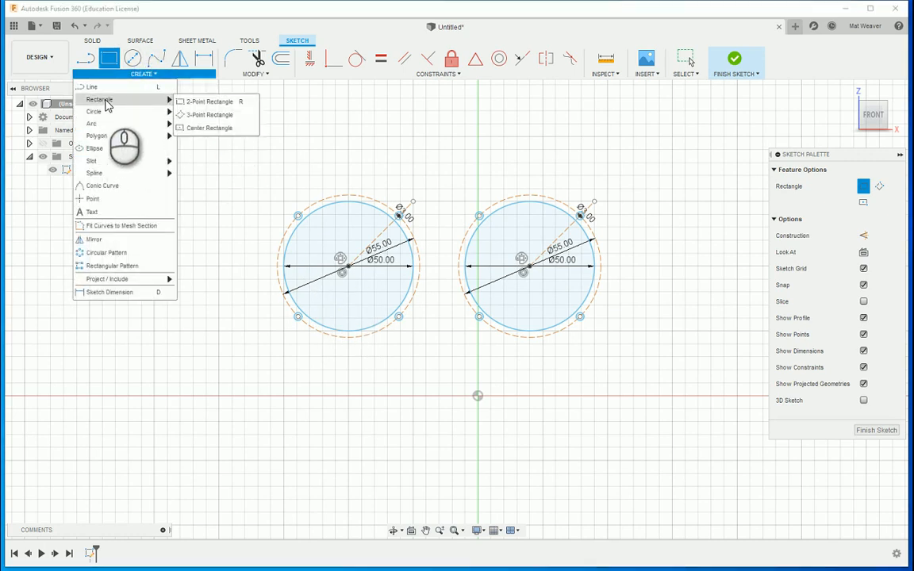
click(210, 127)
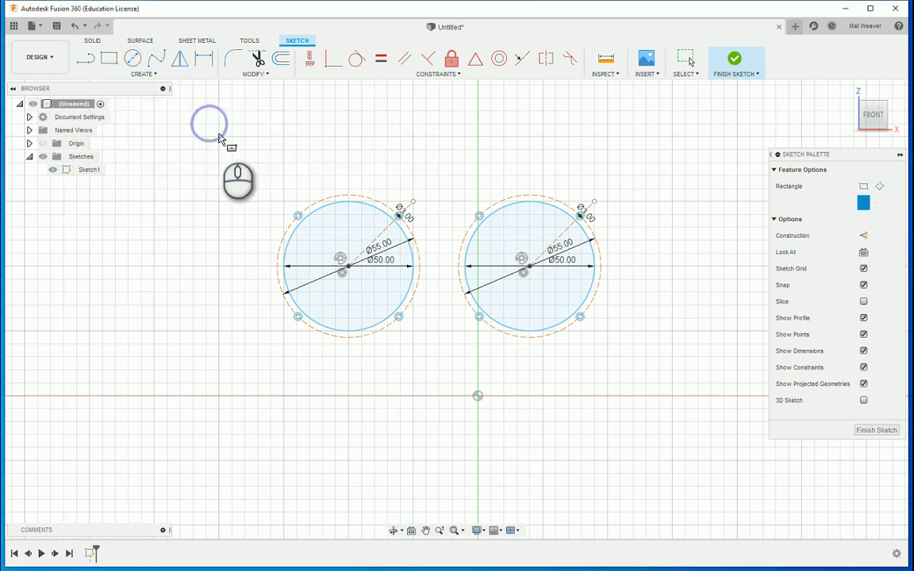
click(440, 274)
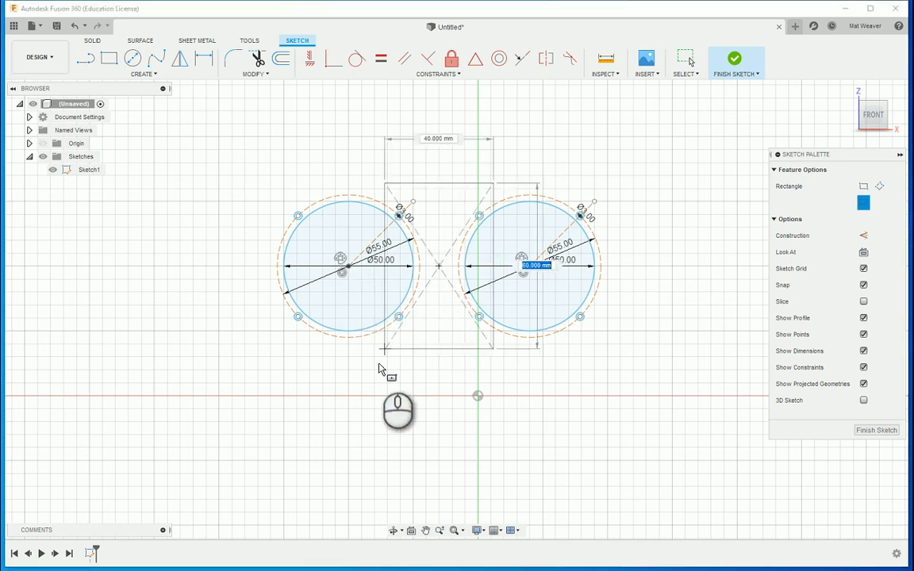
click(246, 394)
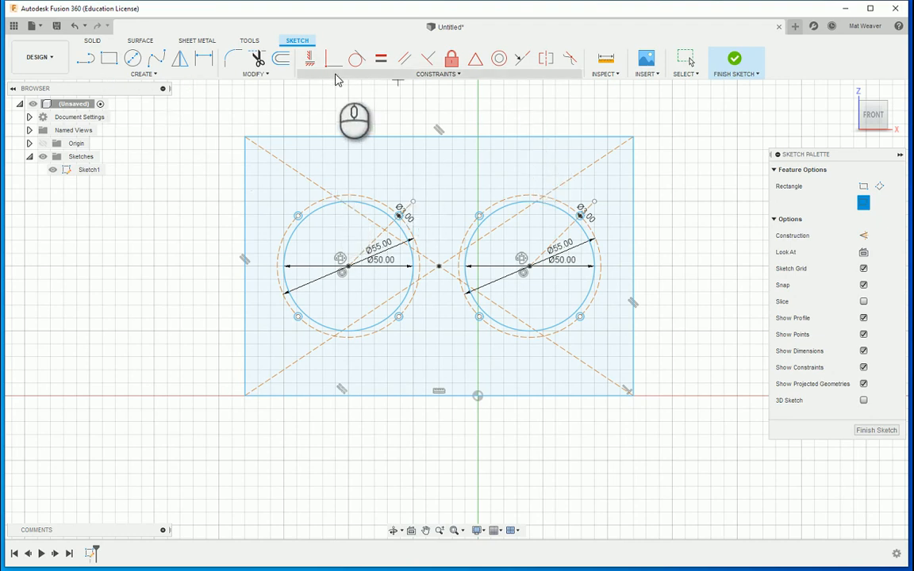
Measure the rectangle's upper and left edges.
key(i)
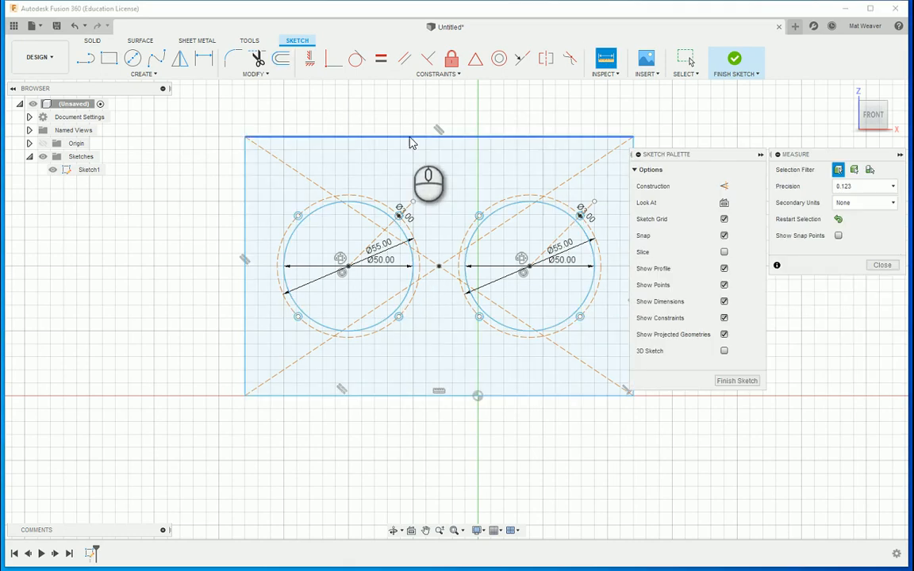
click(409, 138)
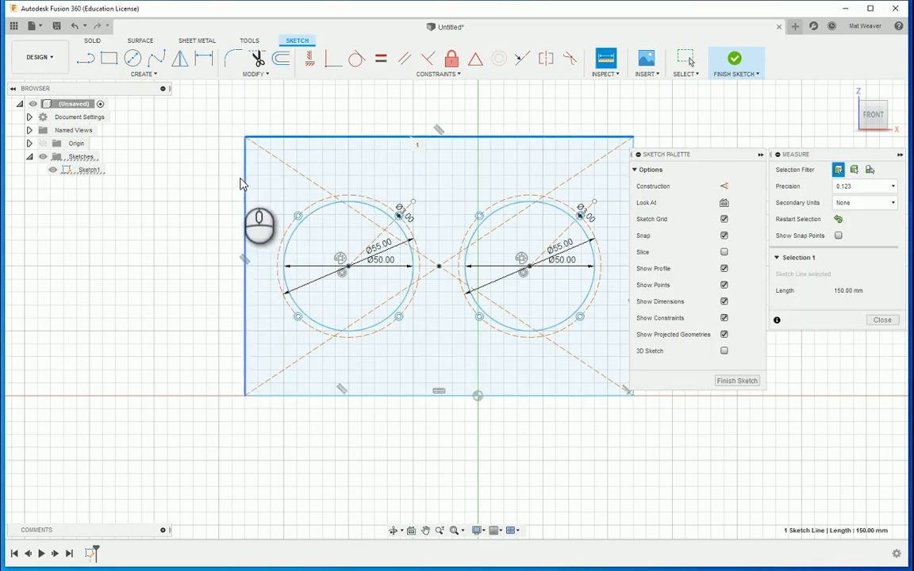
click(245, 181)
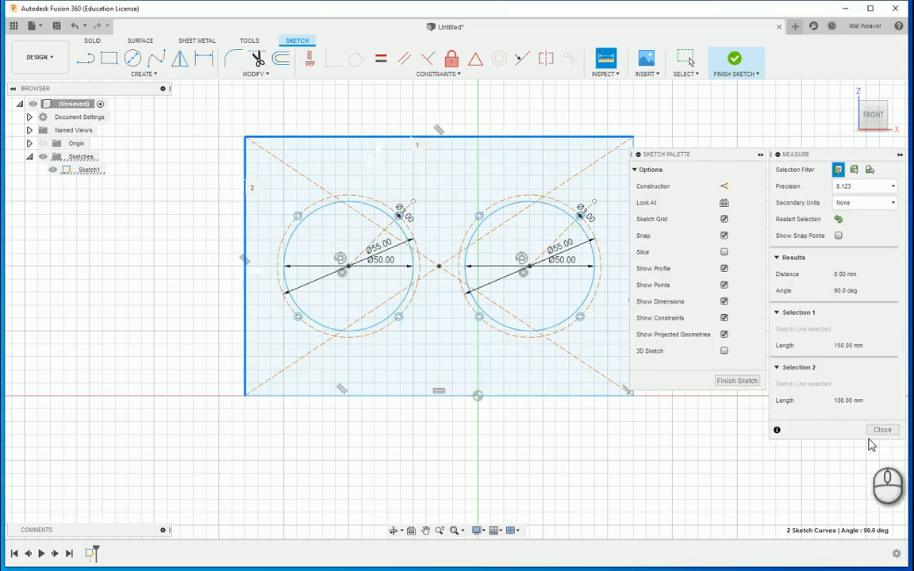
click(880, 429)
Offset the outer rectangle's outline 3 mm inward with chain selection.
click(281, 58)
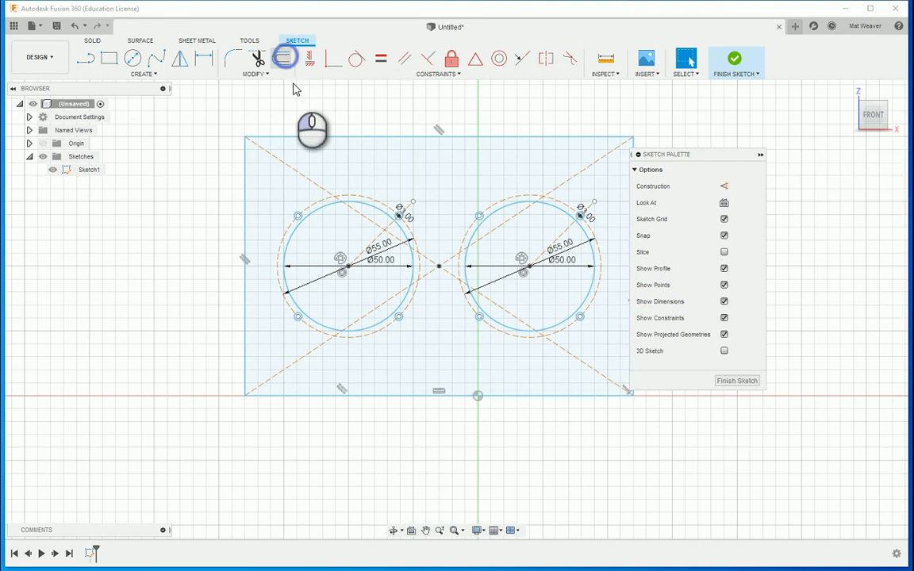
click(328, 139)
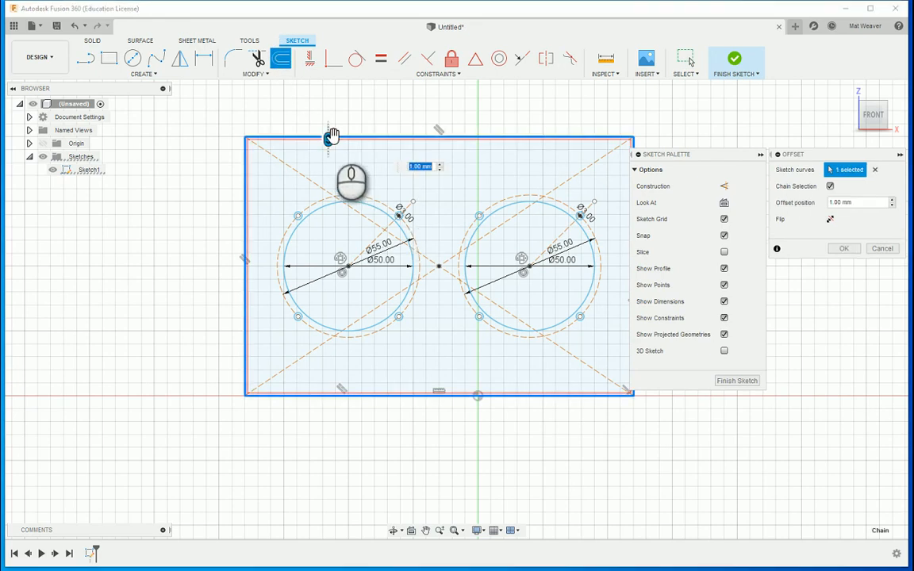
text(3)
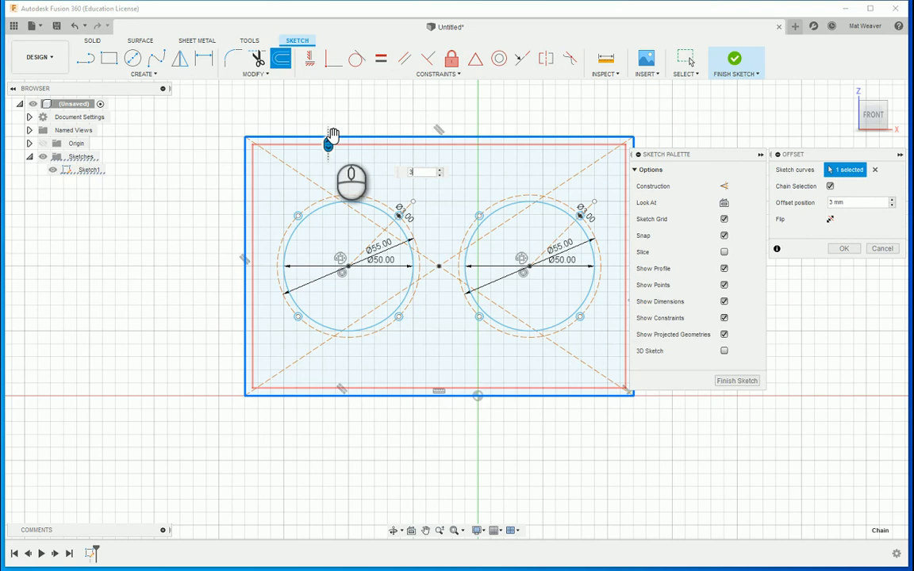
drag(327, 145, 349, 145)
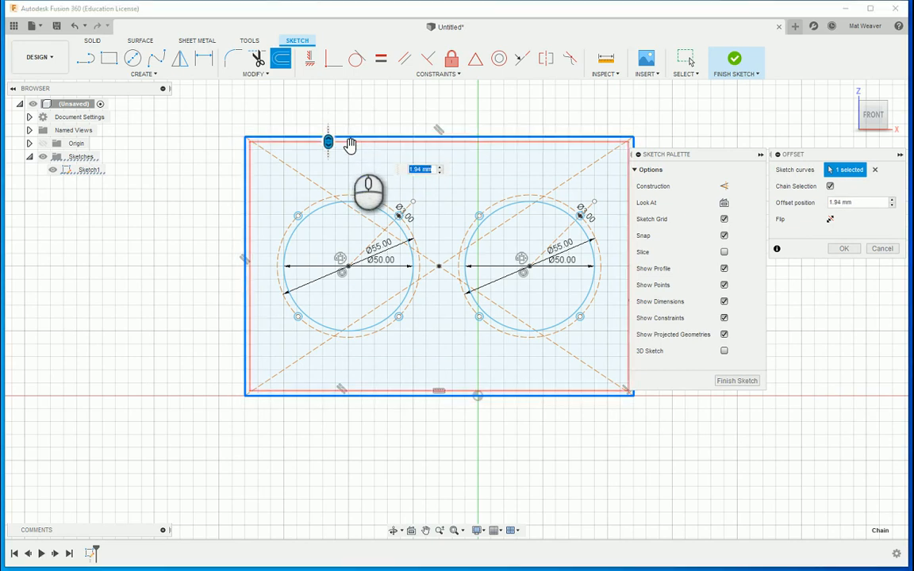
text(3)
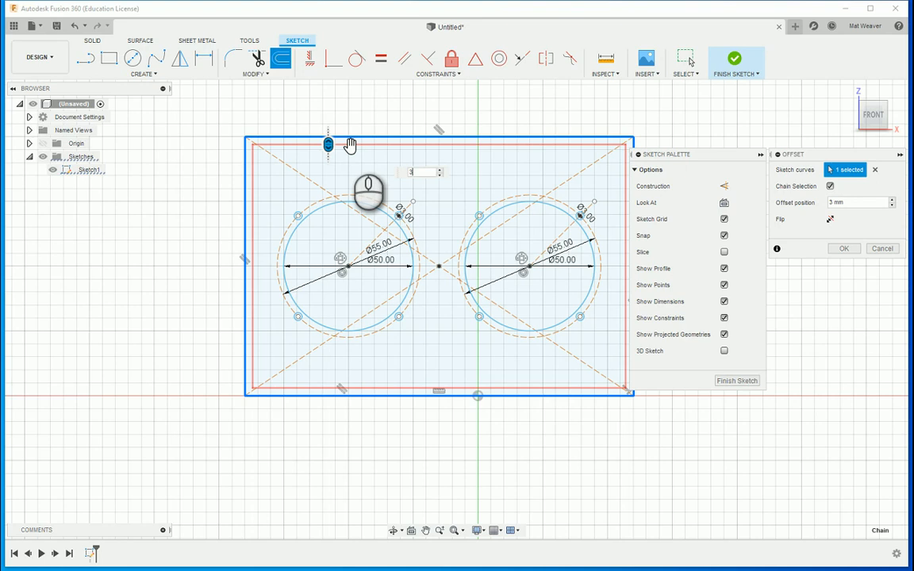
key(Return)
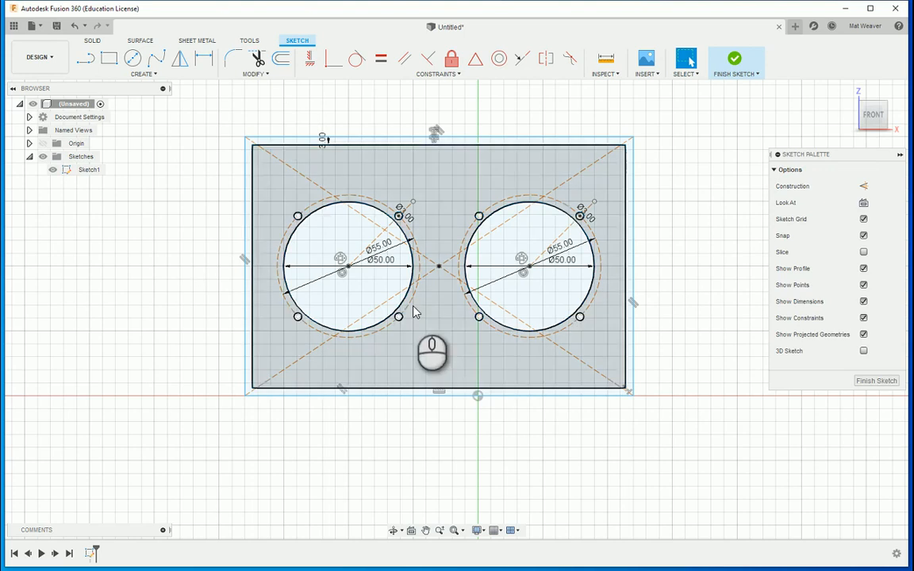
Draw short horizontal lines joining the inner rectangle's two upper corners to the outer rectangle's vertical edges.
click(273, 182)
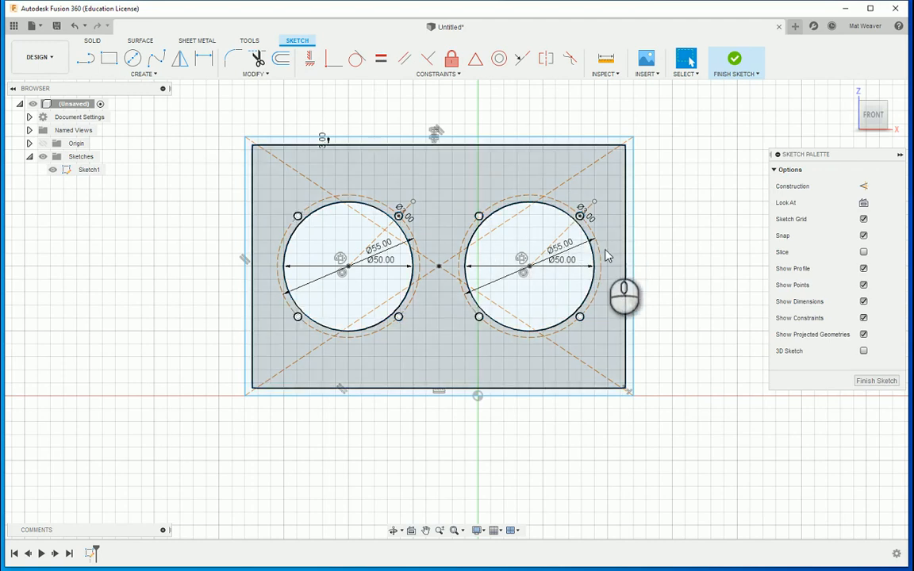
scroll(263, 158, up, 3)
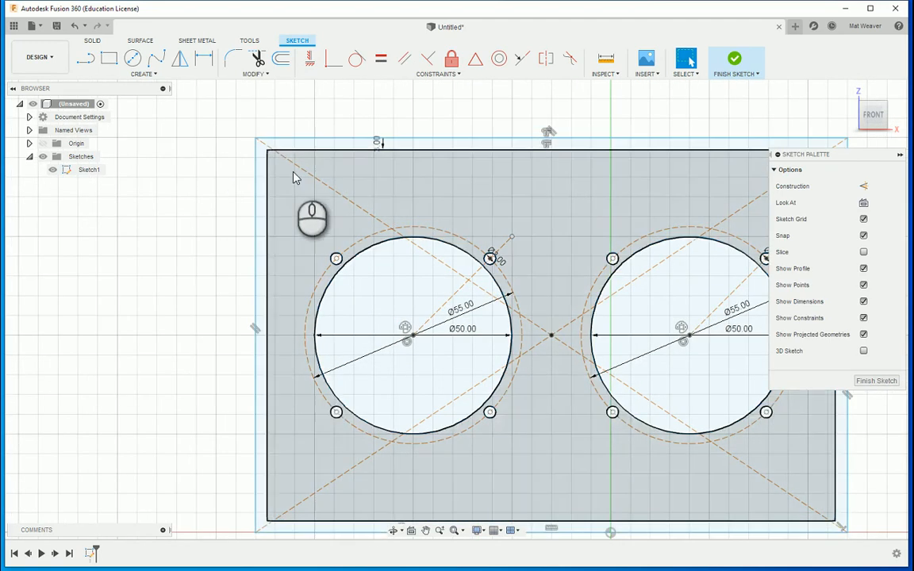
click(295, 177)
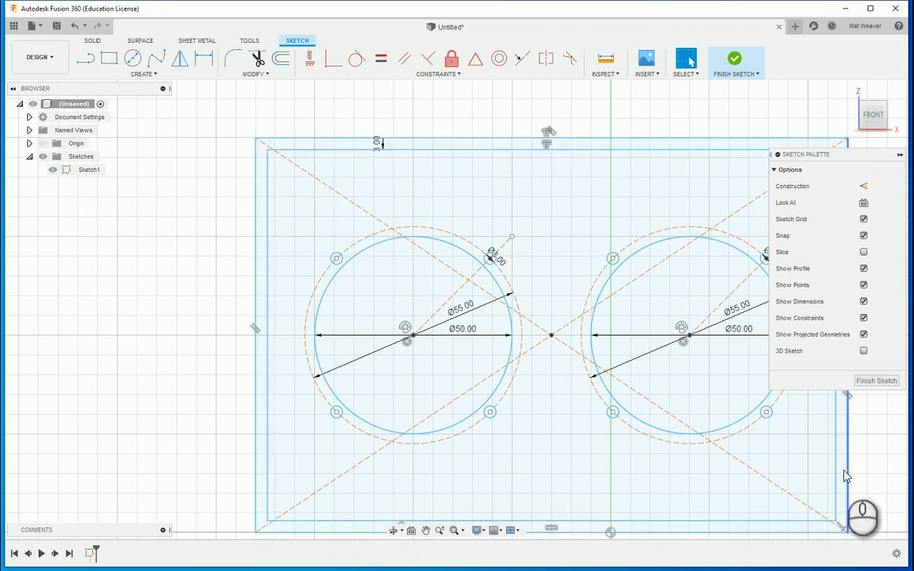
key(l)
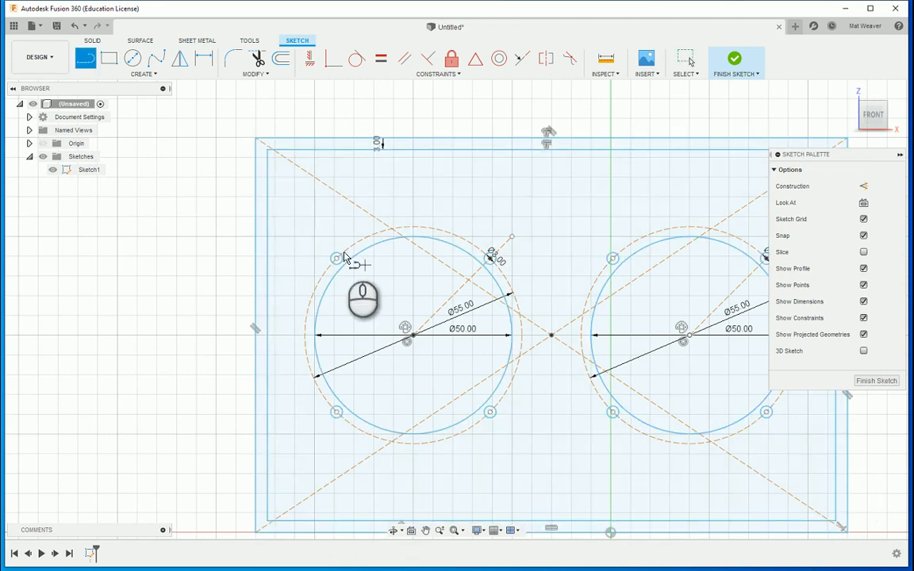
click(268, 149)
click(253, 149)
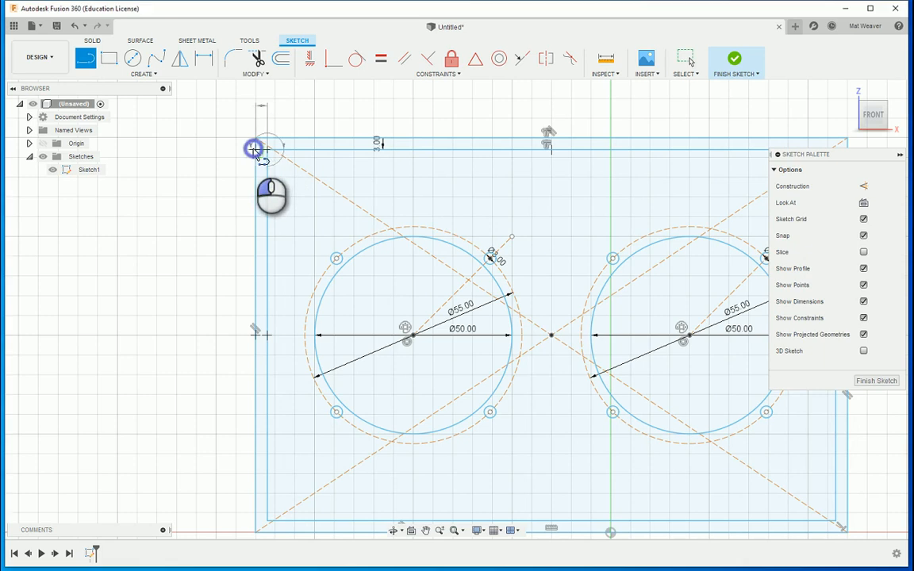
middle_drag(204, 316, 39, 273)
middle_drag(399, 221, 324, 300)
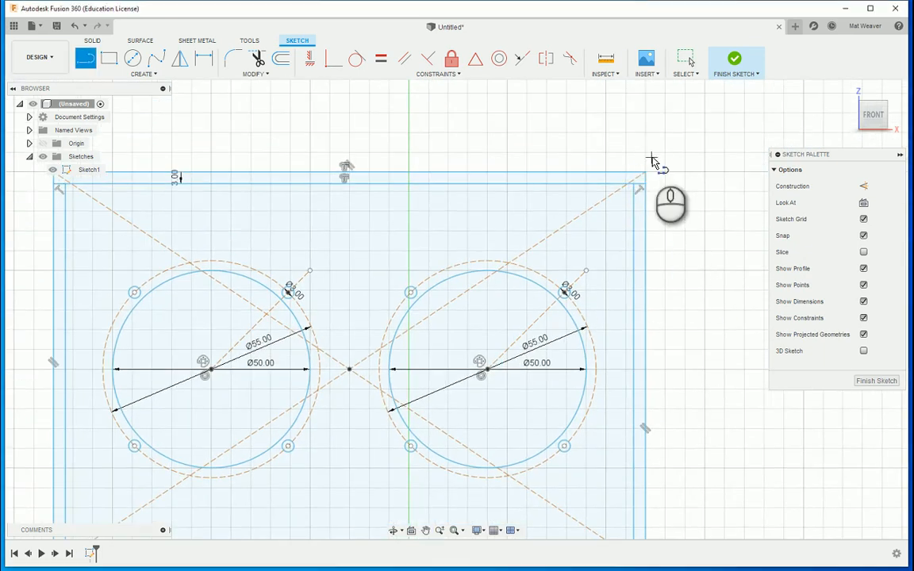
middle_drag(465, 152, 575, 163)
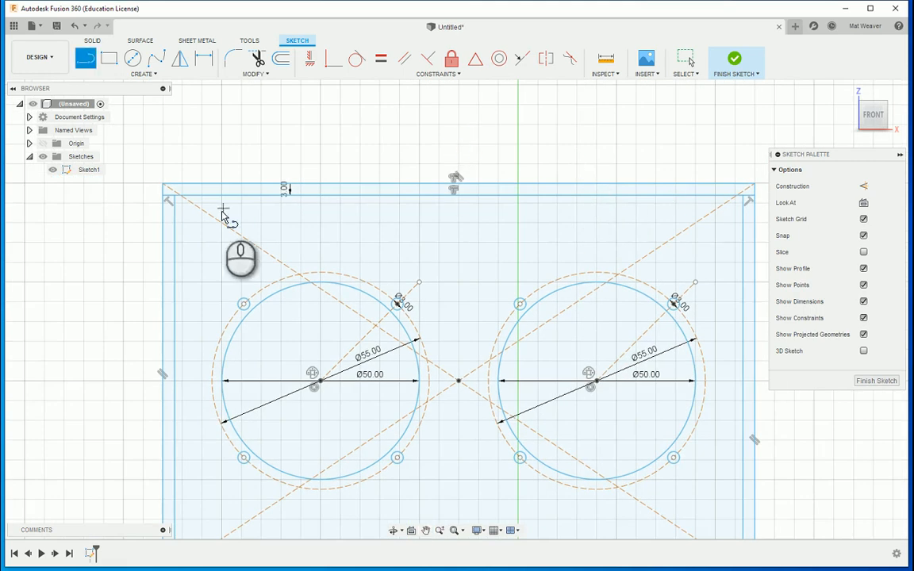
Draw matching short horizontal lines from the inner rectangle's two lower corners to the outer vertical edges.
middle_drag(72, 339, 100, 207)
key(l)
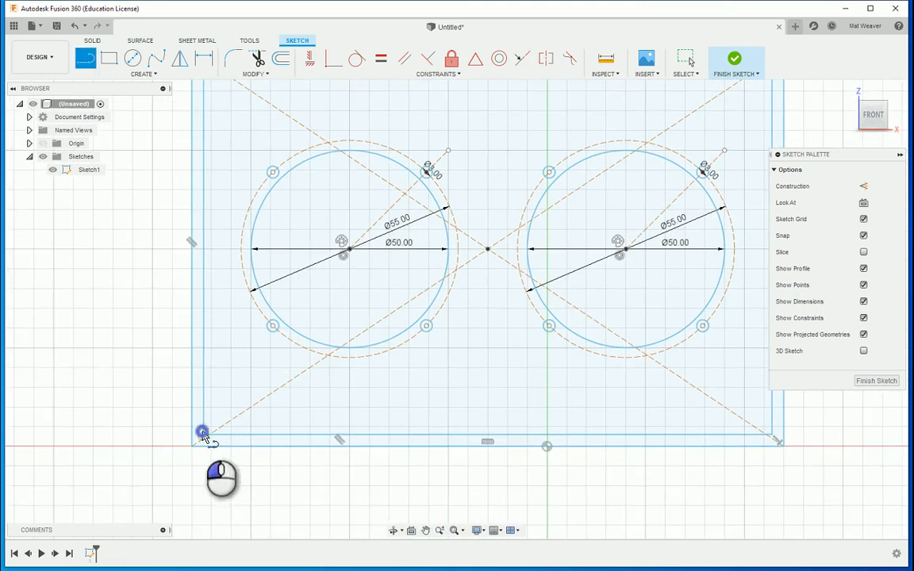
click(203, 433)
click(769, 442)
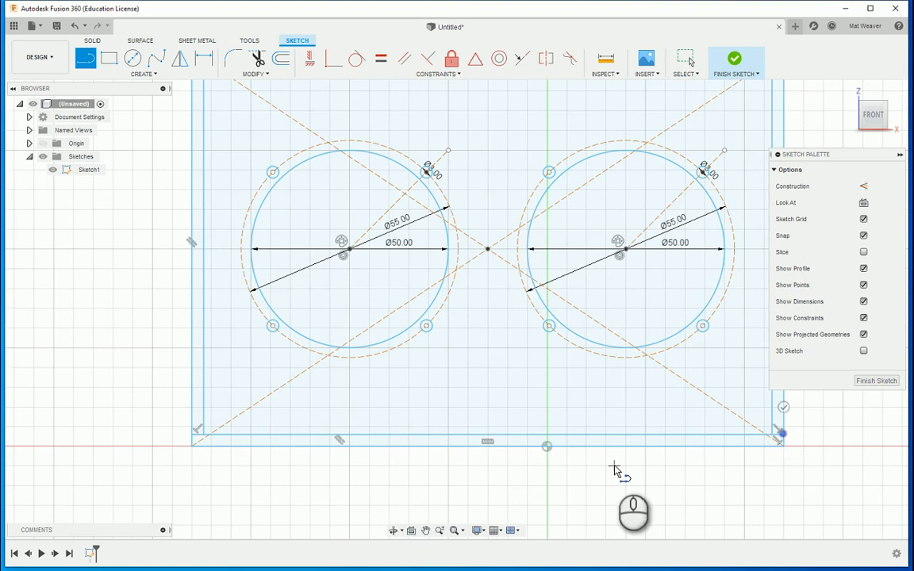
scroll(611, 468, down, 1)
middle_drag(790, 463, 719, 467)
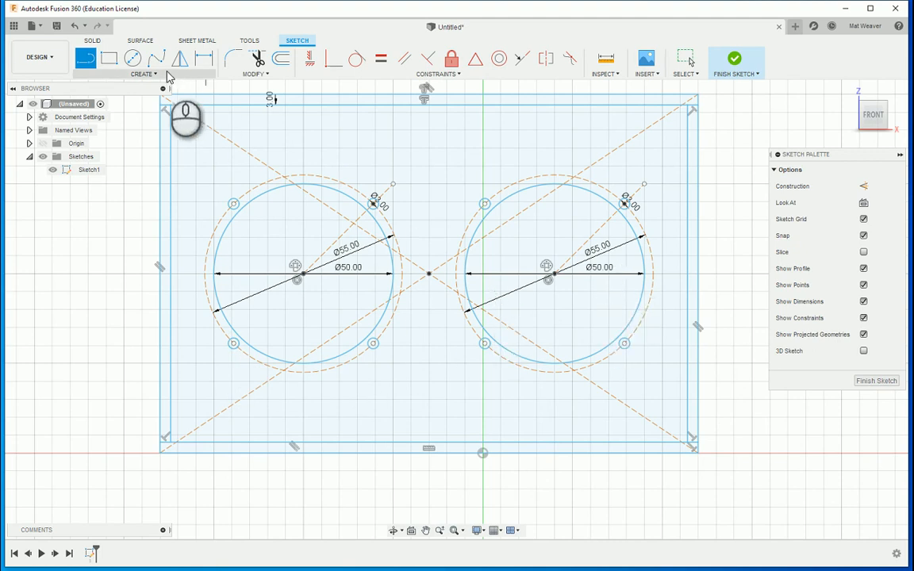
Draw a centre rectangle 6 mm wide and 8 mm high near the plate's upper edge, midway between the circles, and finish the sketch.
click(112, 63)
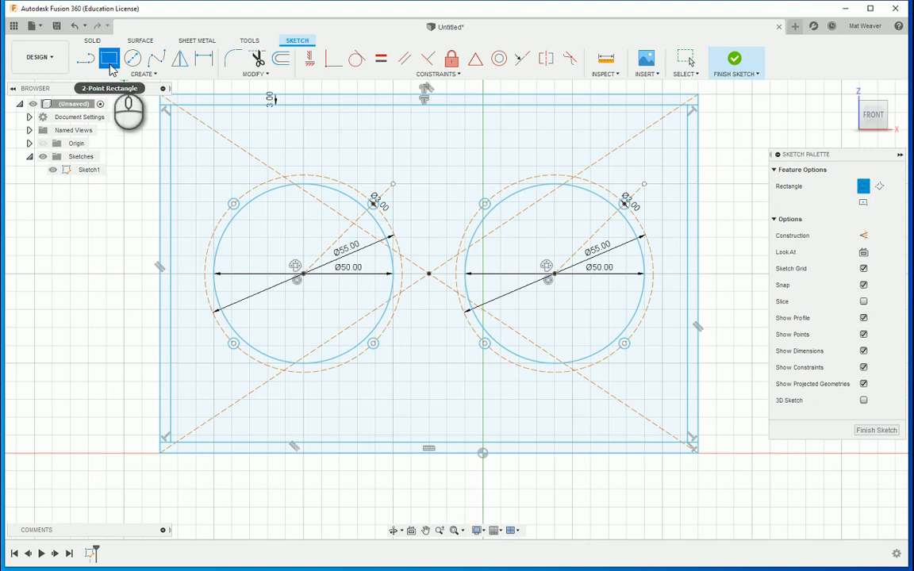
click(140, 74)
mouse_move(111, 99)
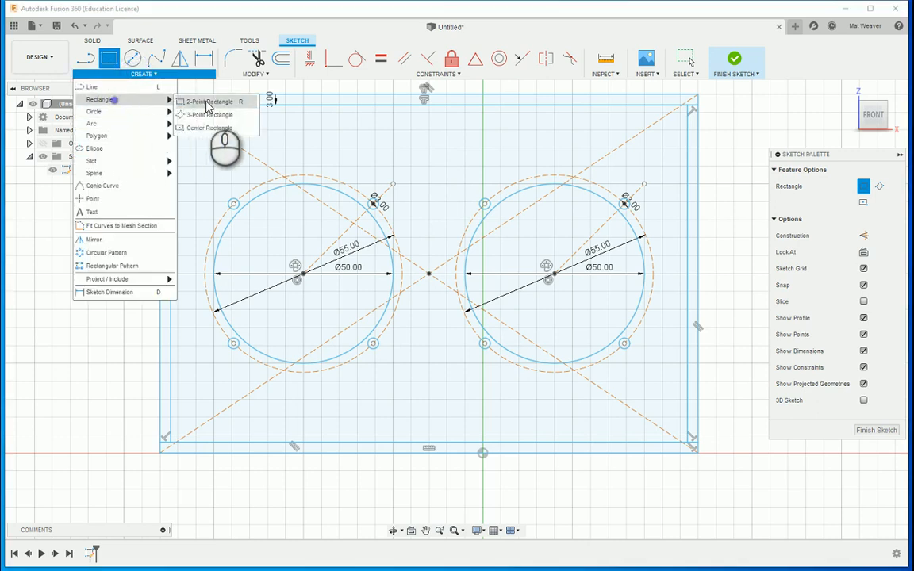
click(209, 115)
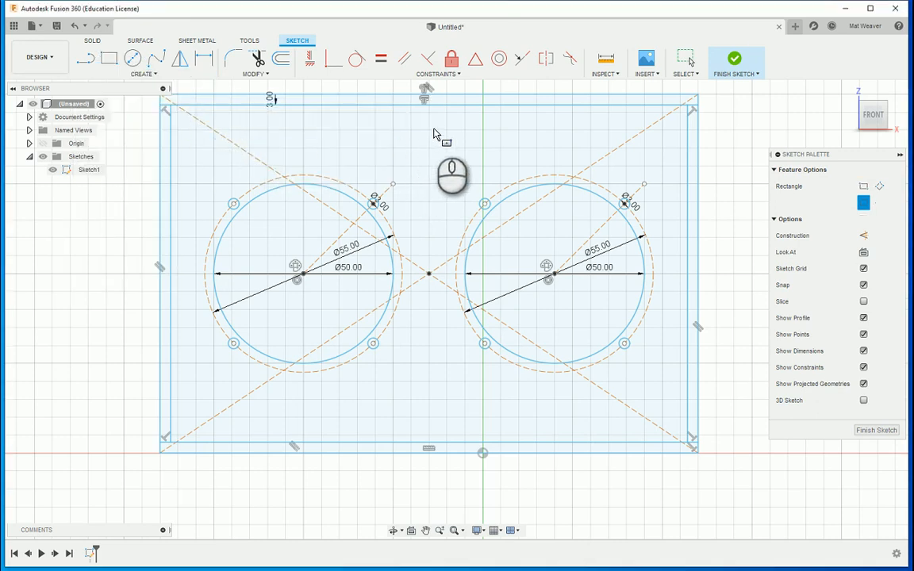
click(428, 129)
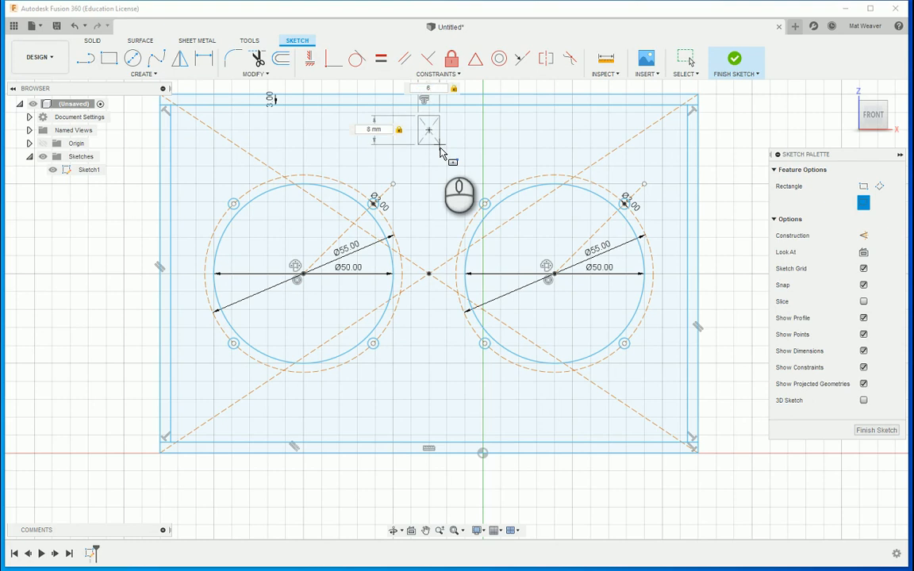
key(Return)
key(Escape)
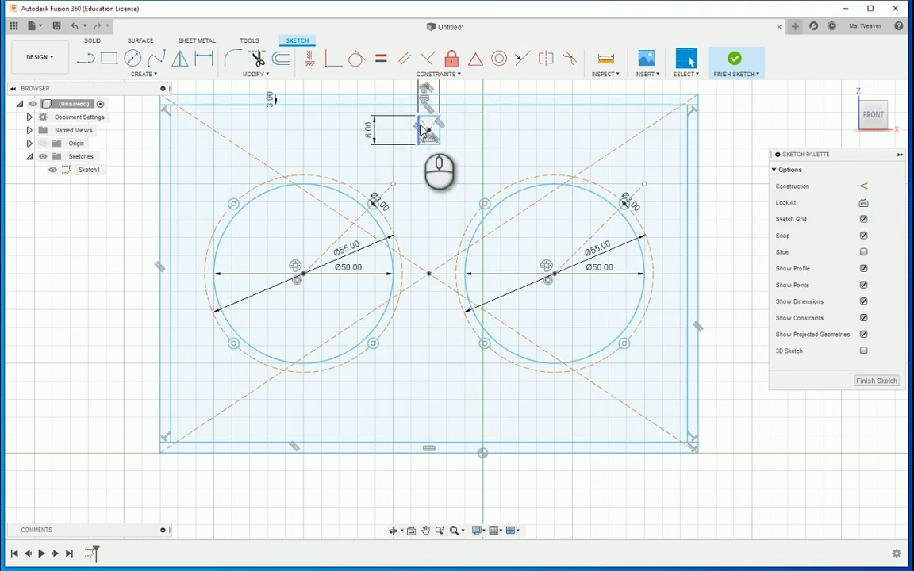
click(734, 64)
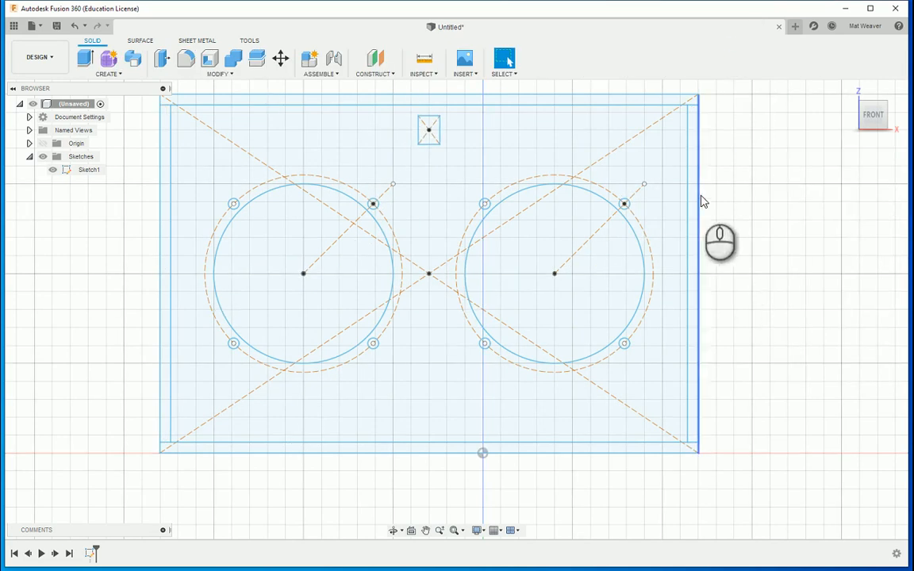
Extrude the plate face and its four border strips 3 mm as a new body, leaving the circles, holes and small rectangle open.
scroll(718, 230, down, 3)
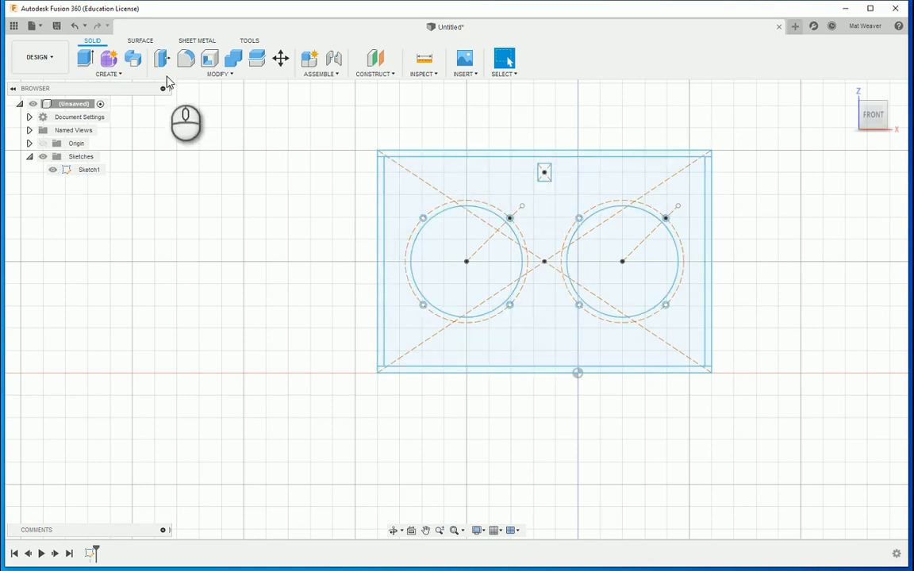
click(85, 60)
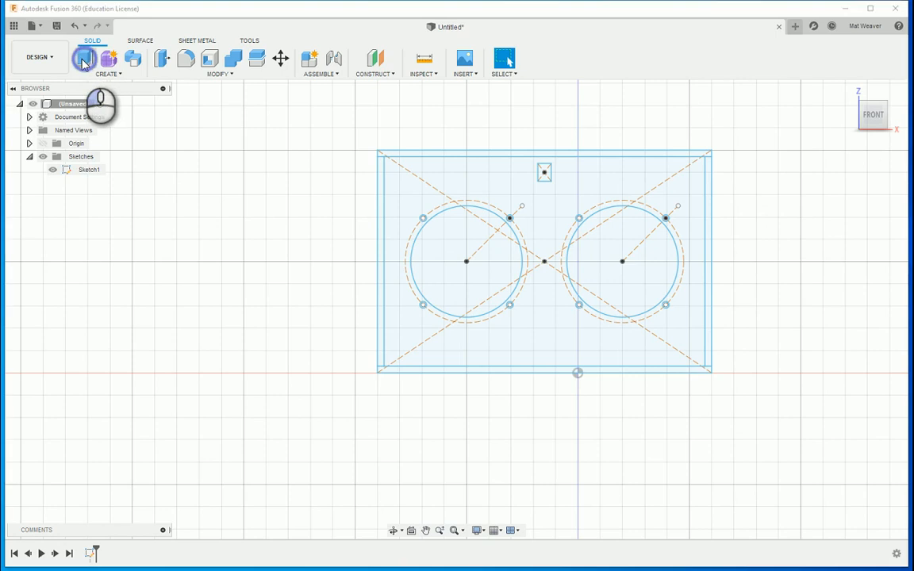
click(388, 156)
click(378, 167)
click(391, 188)
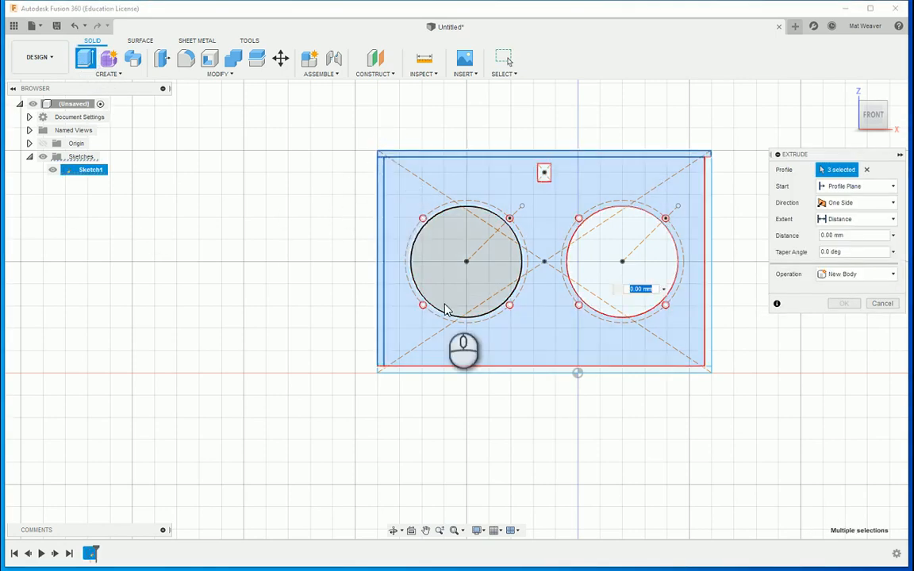
click(475, 368)
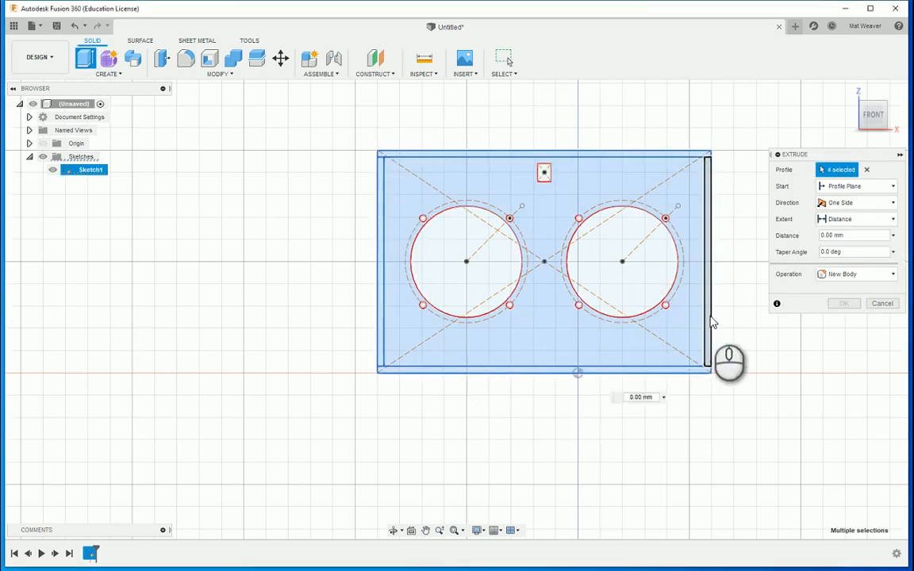
click(708, 321)
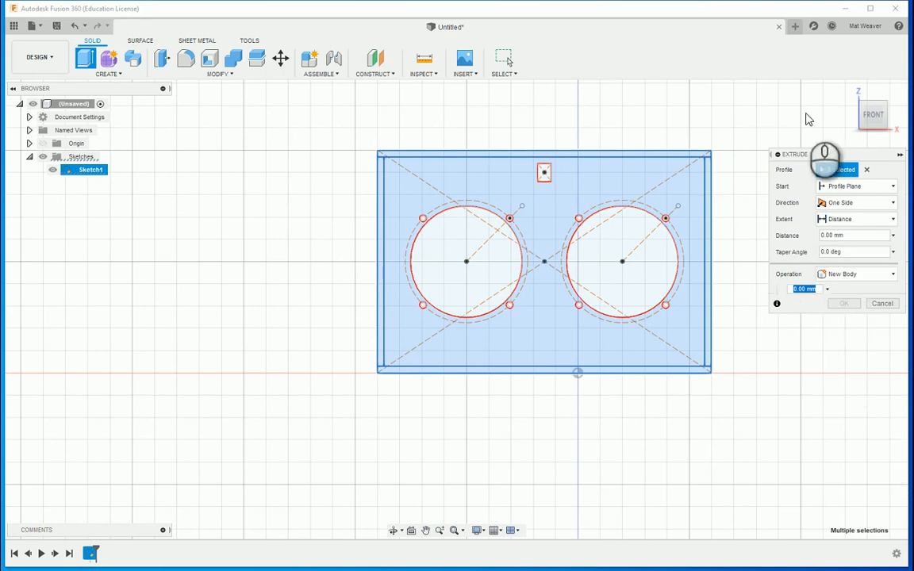
drag(876, 117, 825, 145)
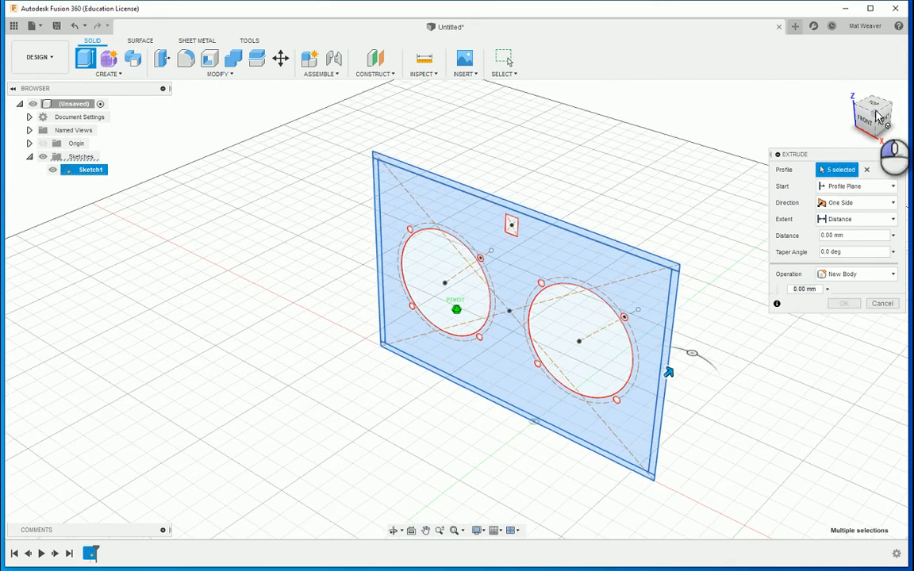
drag(670, 373, 649, 389)
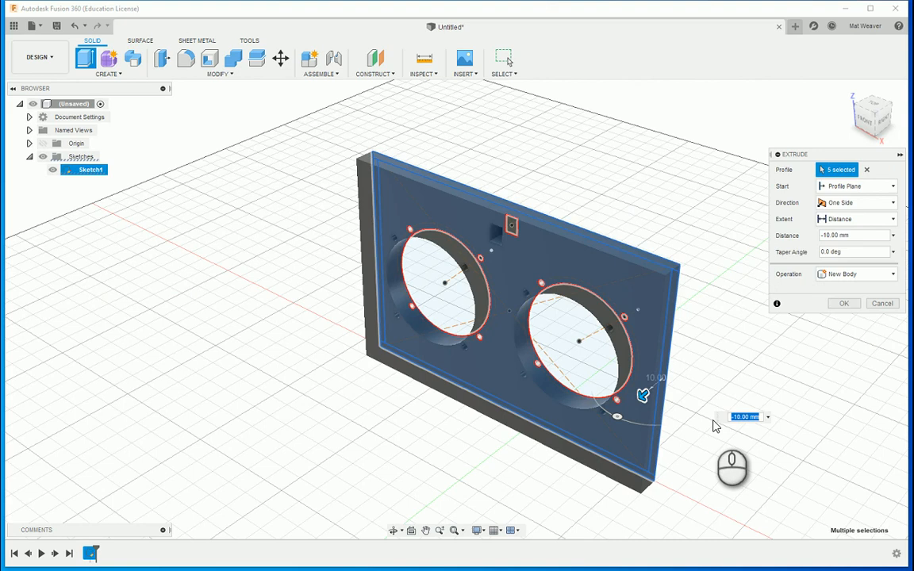
text(3)
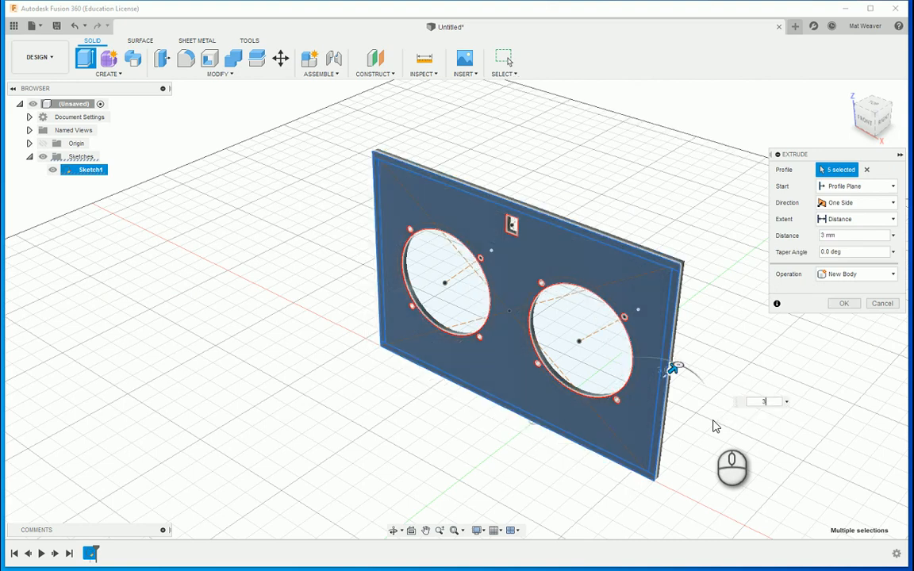
key(Return)
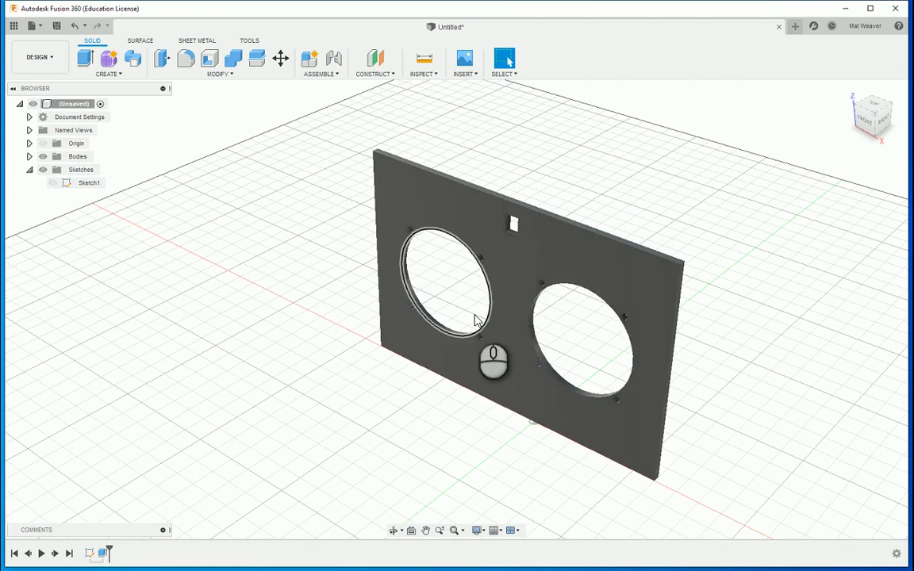
Make the hidden panel sketch visible over the extruded plate.
click(52, 182)
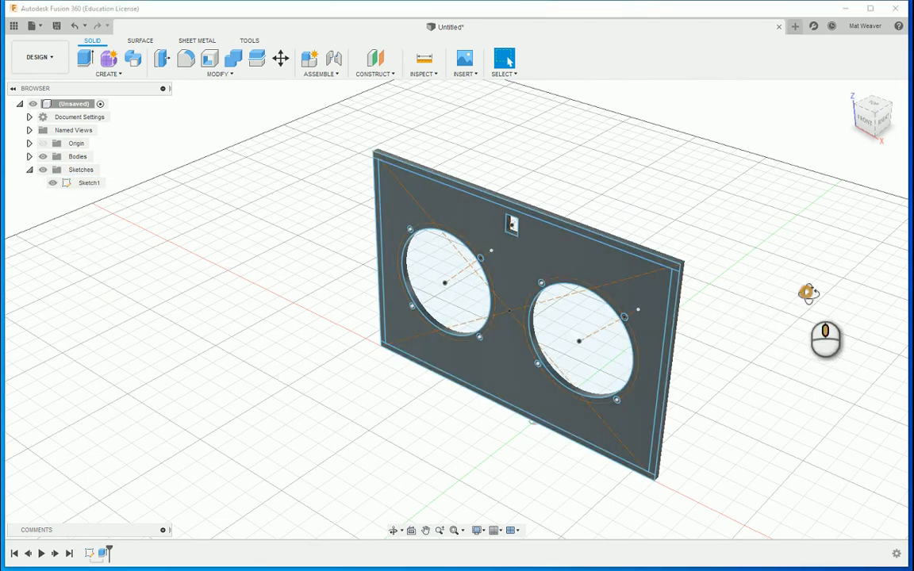
mouse_move(806, 291)
shift+middle_down()
mouse_move(716, 269)
mouse_move(825, 269)
mouse_move(805, 290)
mouse_move(717, 289)
mouse_move(806, 287)
mouse_move(754, 289)
shift+middle_up()
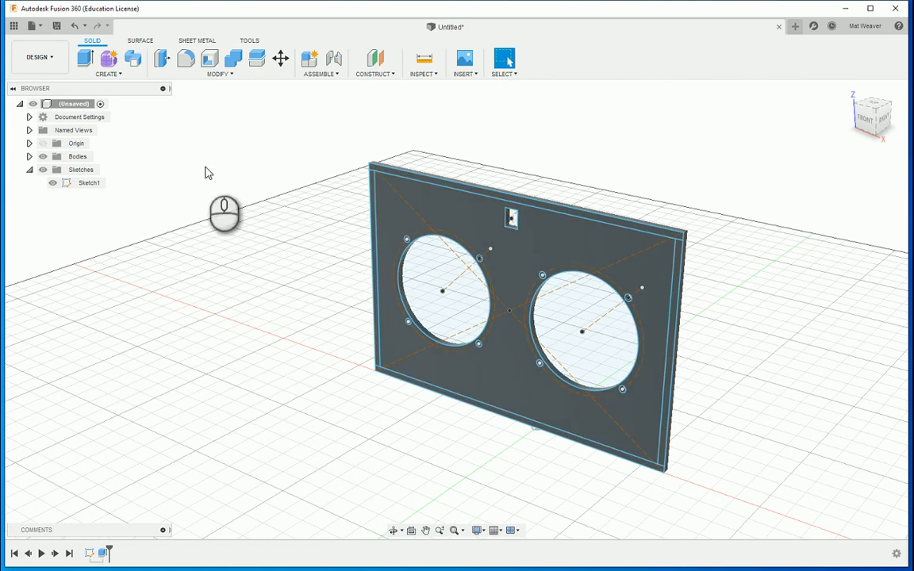
Extrude the sketch's four border strips -80 mm from the plate, with the operation set to New Body.
click(88, 60)
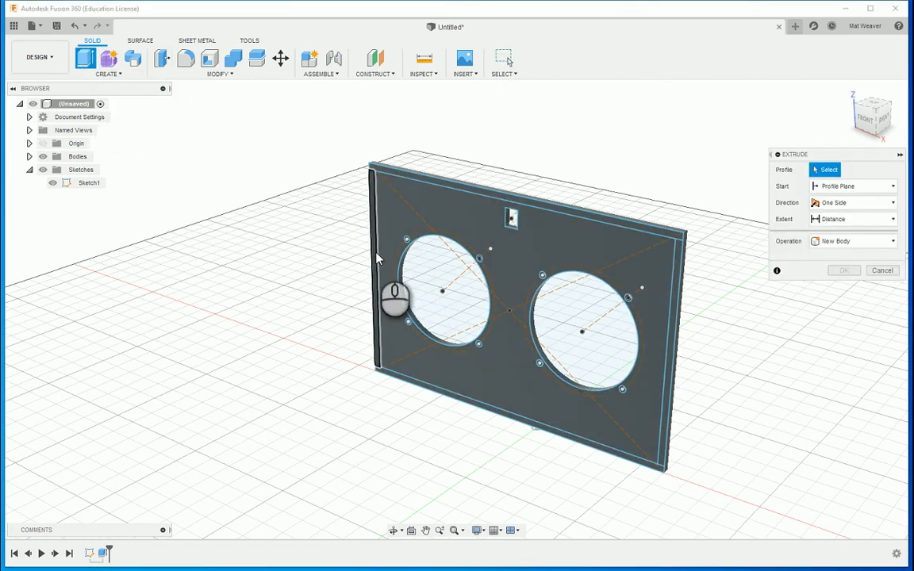
click(374, 255)
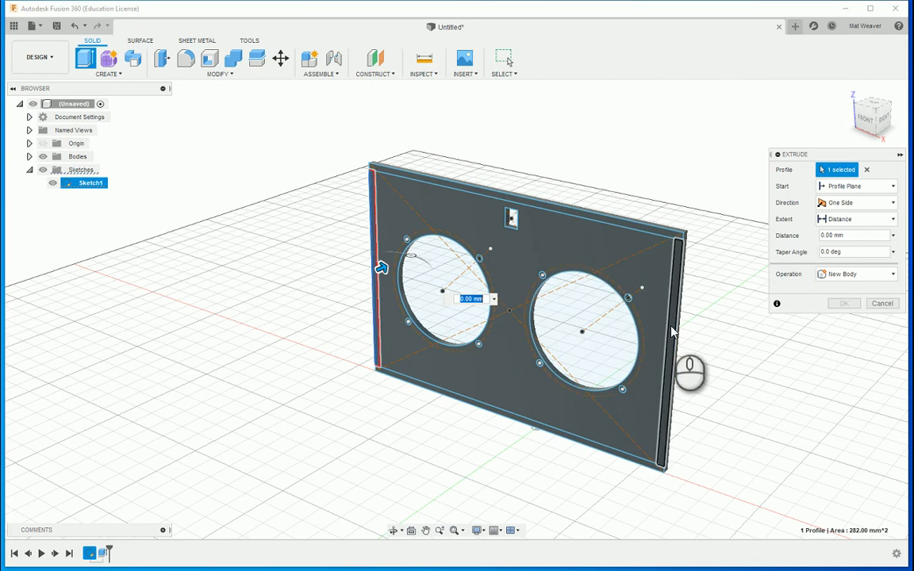
click(632, 394)
click(648, 229)
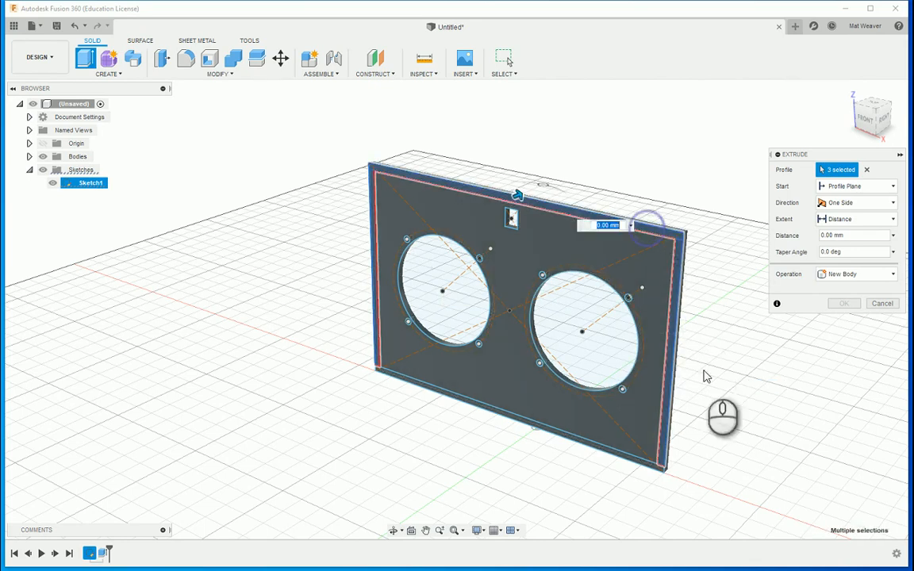
click(585, 447)
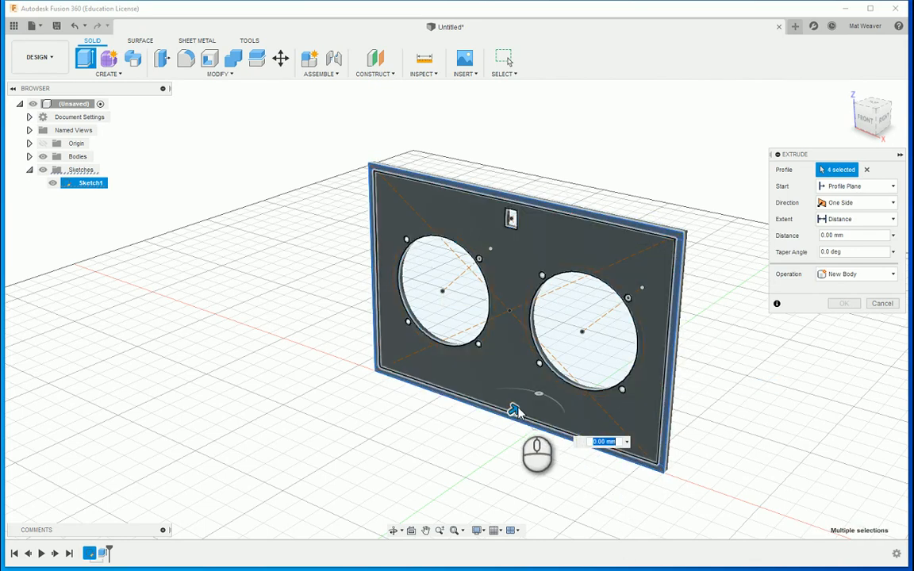
drag(514, 407, 368, 467)
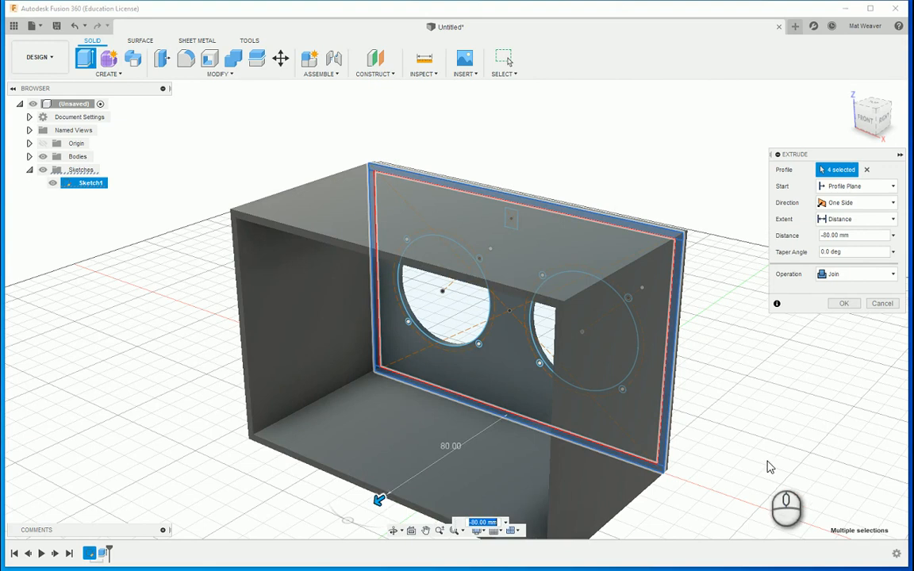
shift+middle_drag(753, 464, 728, 383)
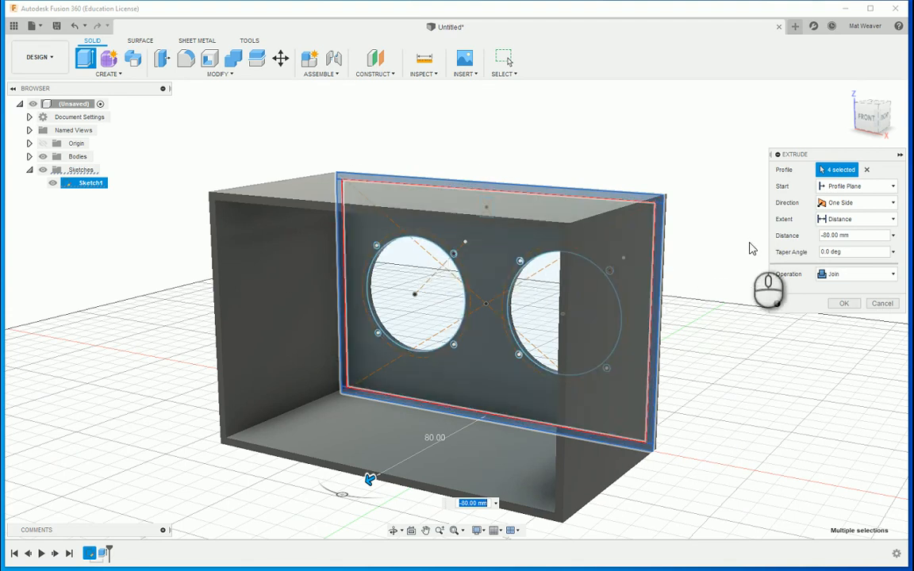
click(846, 276)
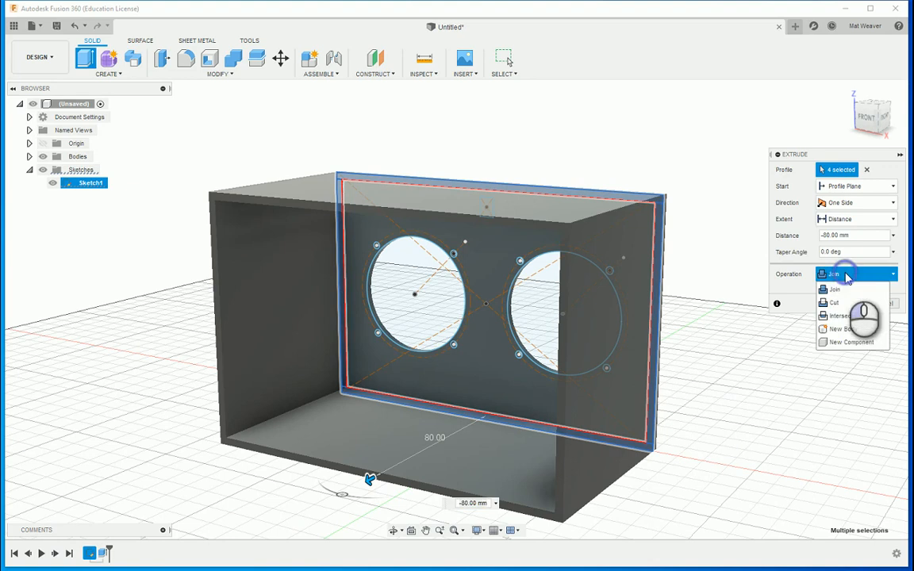
click(833, 330)
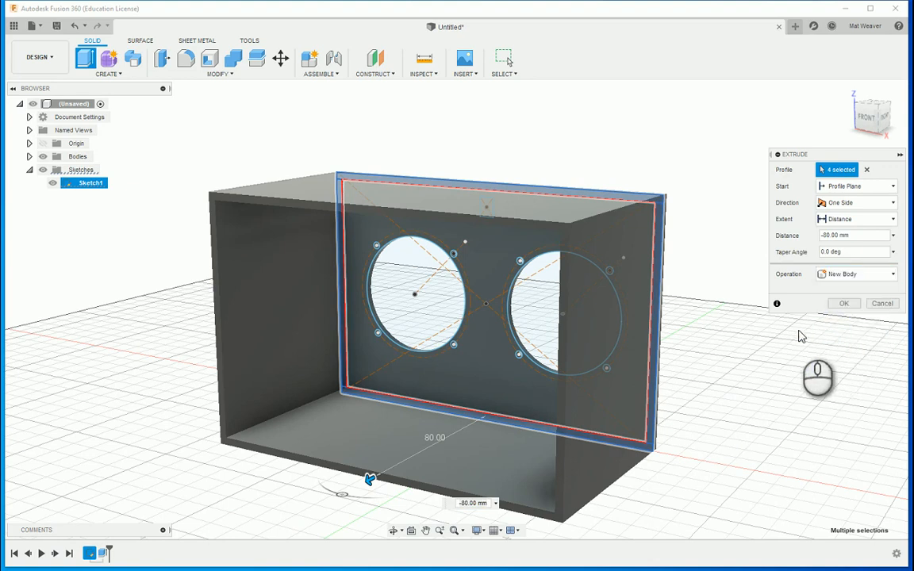
middle_drag(747, 422, 730, 368)
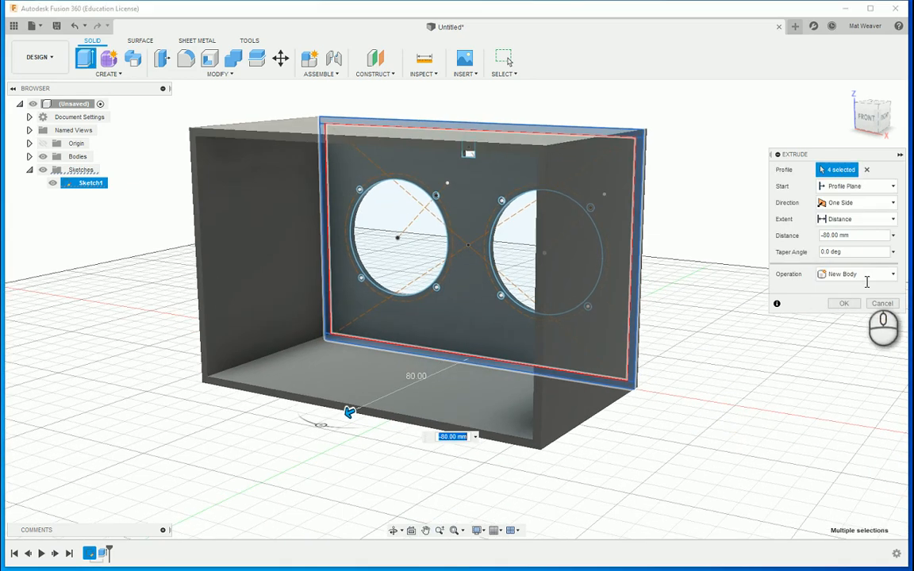
scroll(469, 183, up, 4)
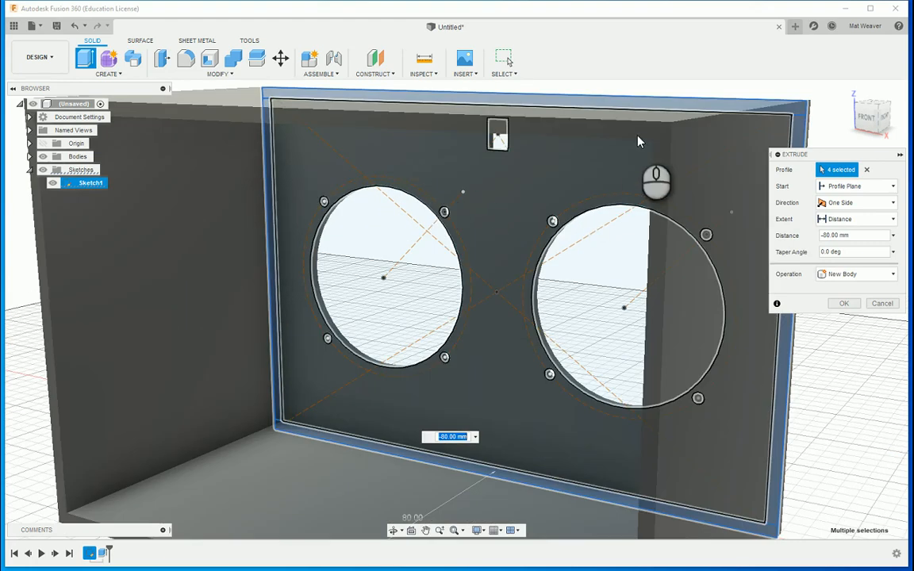
click(843, 303)
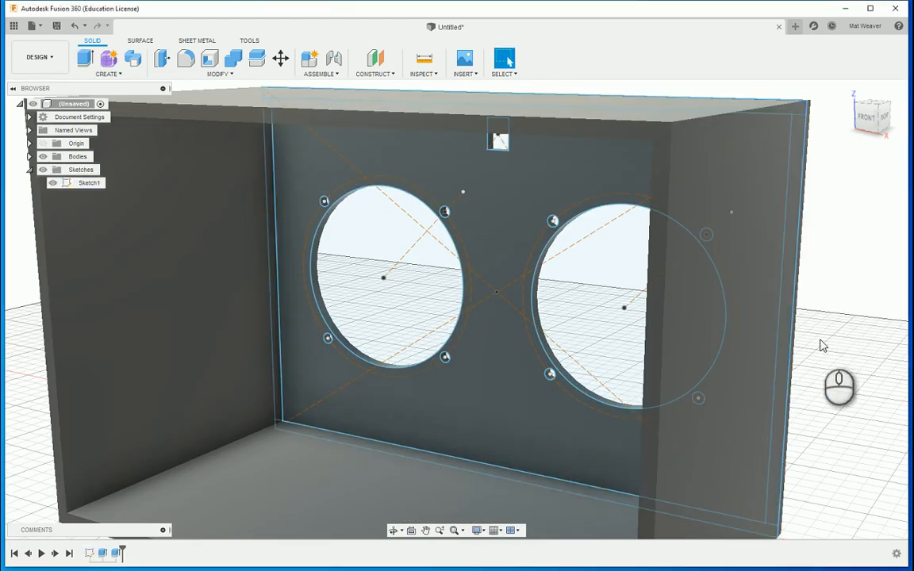
Move the plate body with the circular openings 40 mm in Y, away from the box.
scroll(845, 436, down, 3)
middle_drag(845, 433, 782, 362)
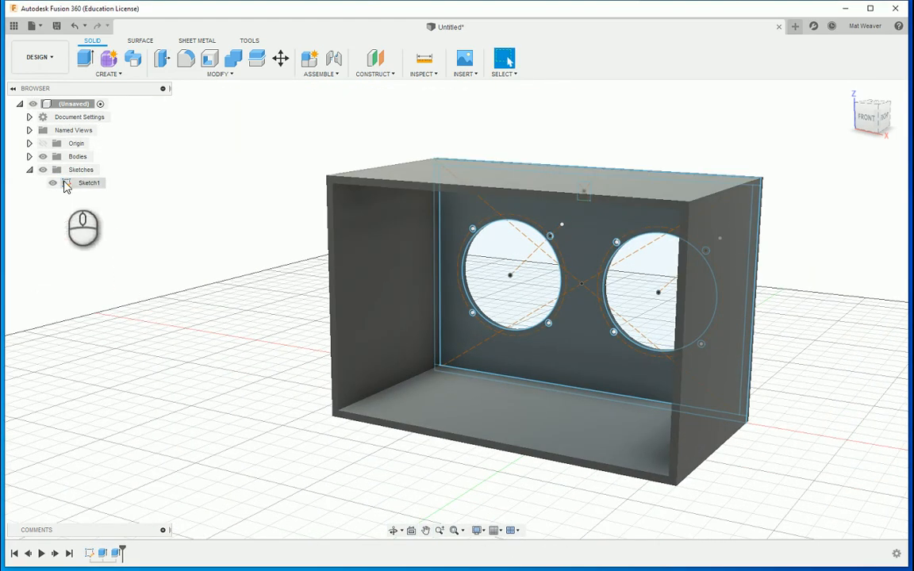
click(30, 156)
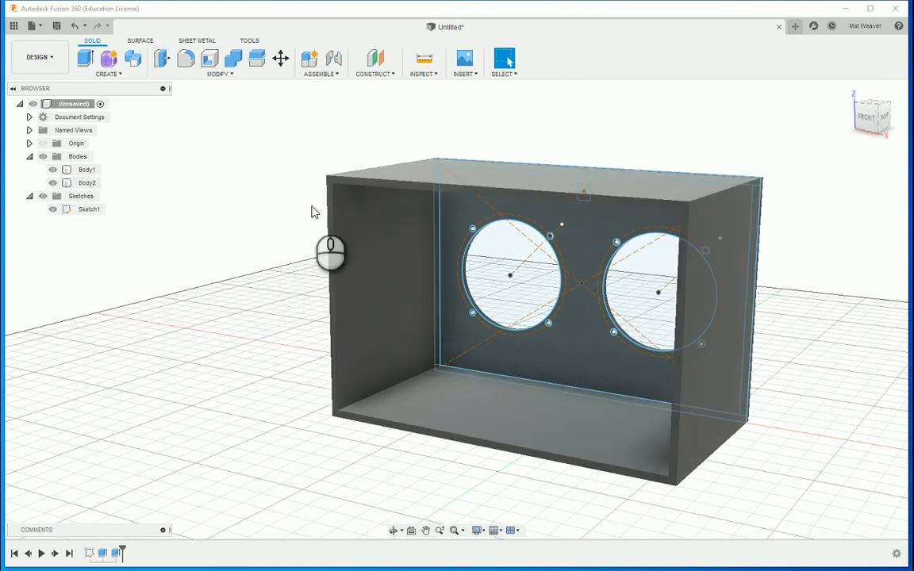
click(81, 172)
right_click(81, 176)
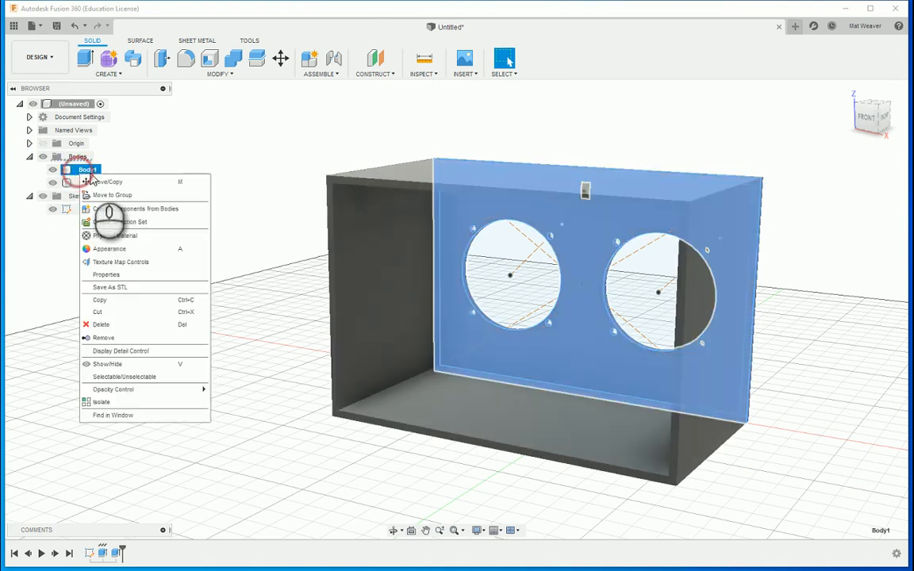
click(95, 183)
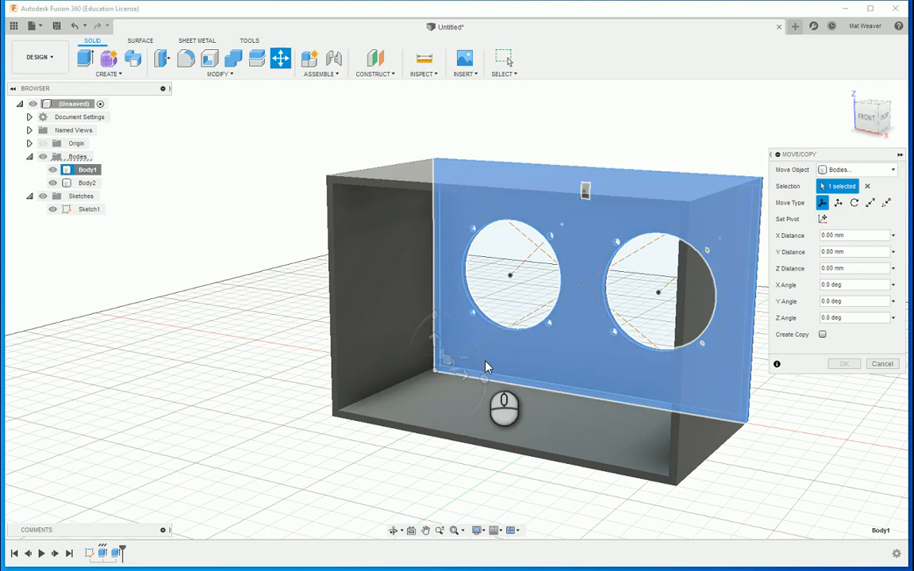
shift+middle_drag(485, 367, 461, 373)
drag(551, 367, 614, 315)
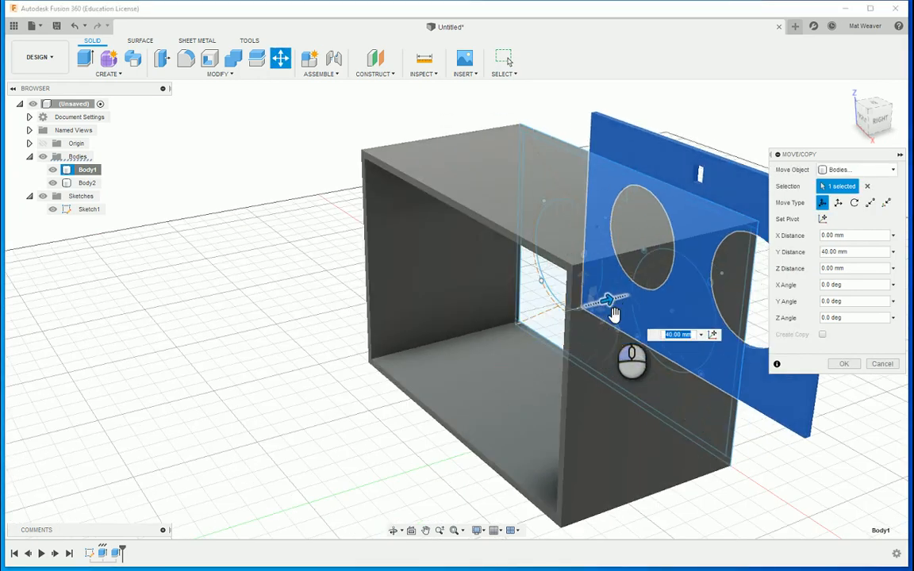
click(843, 364)
shift+middle_drag(825, 440, 508, 361)
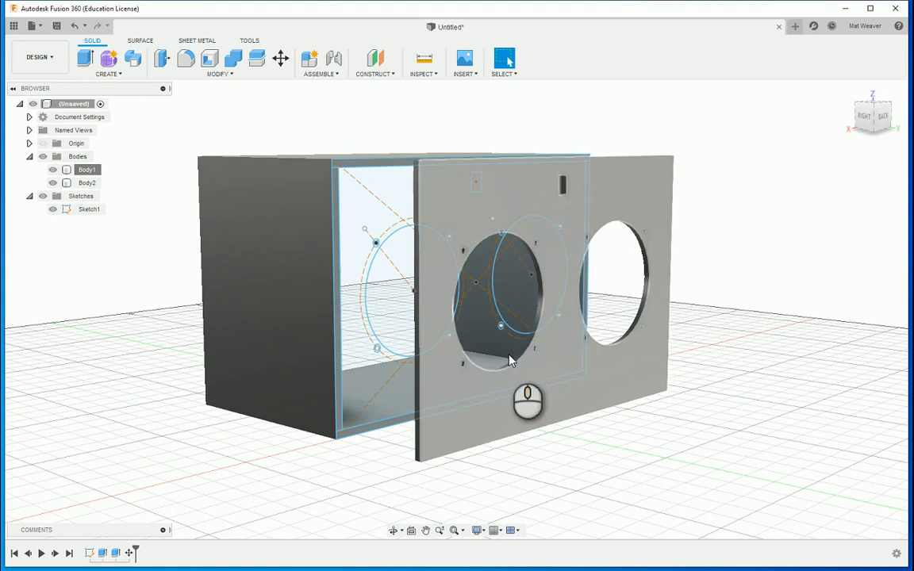
Remove the one-piece box body made from the four border strips.
click(87, 182)
right_click(90, 182)
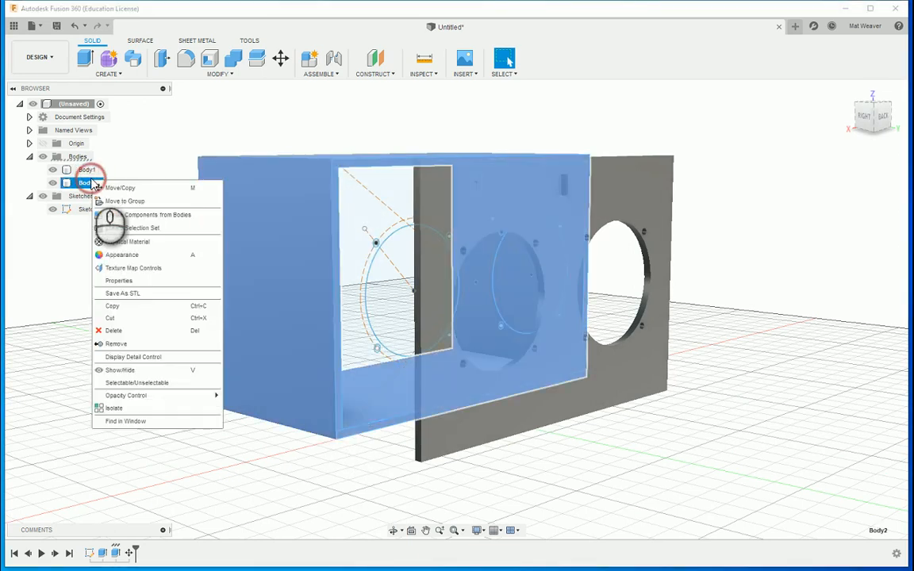
click(116, 343)
Extrude the sketch's upper and lower border strips -80 mm as new bodies.
shift+middle_drag(108, 261, 143, 255)
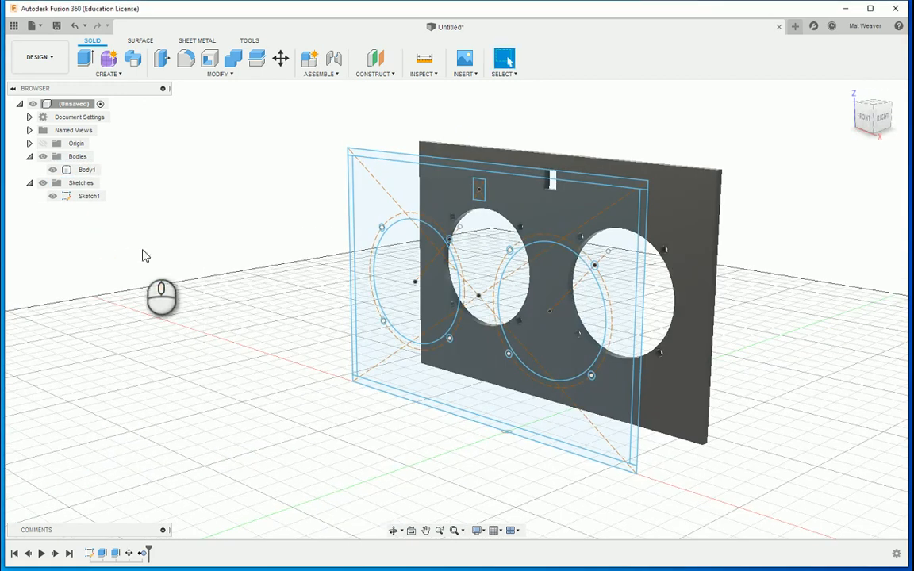
click(85, 58)
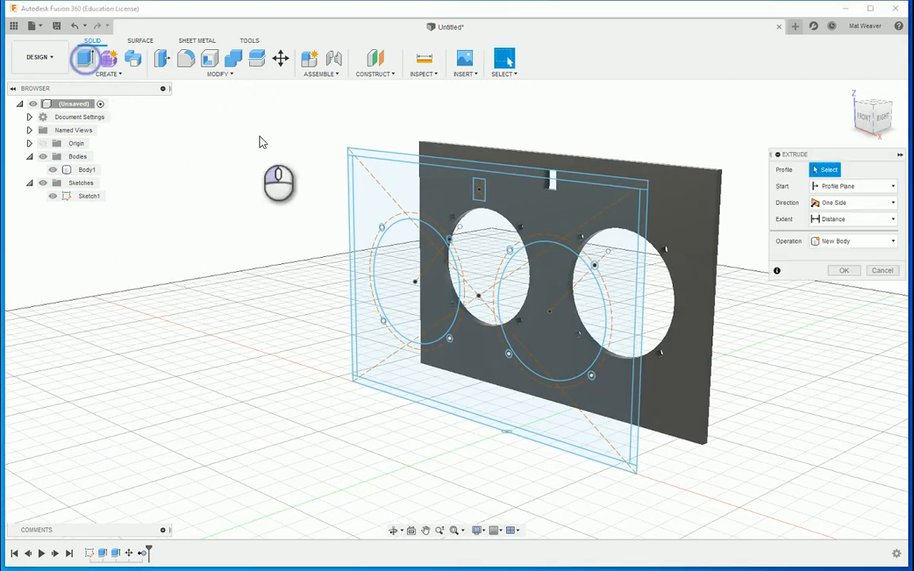
click(368, 153)
click(437, 407)
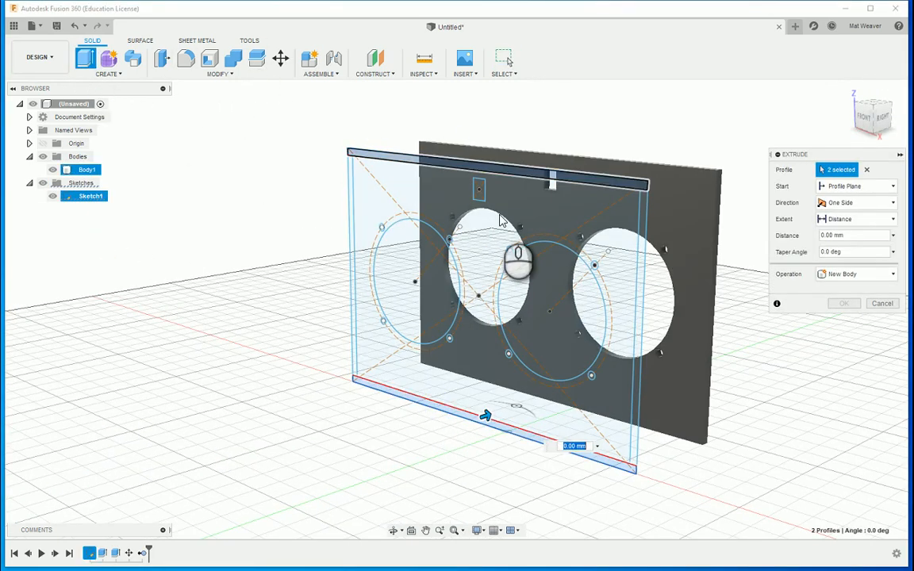
drag(489, 418, 336, 467)
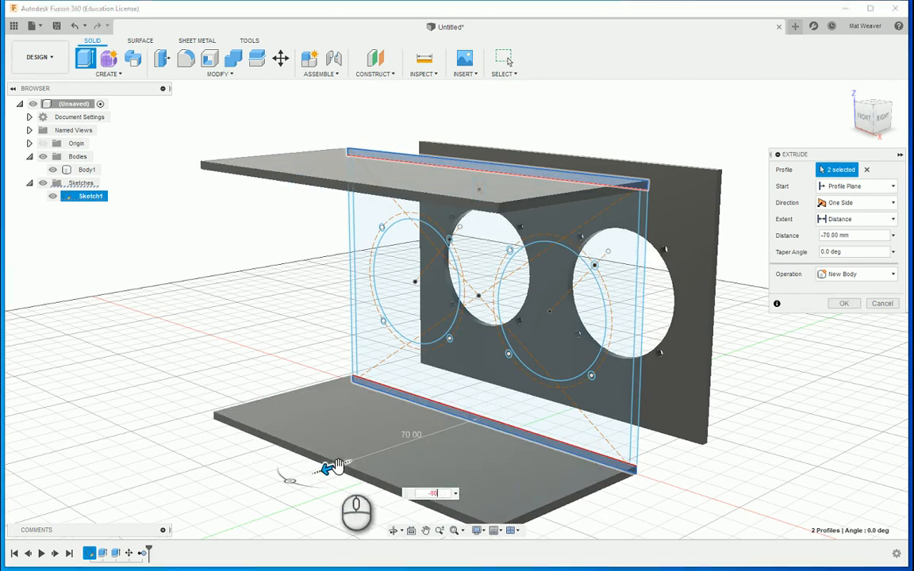
click(843, 304)
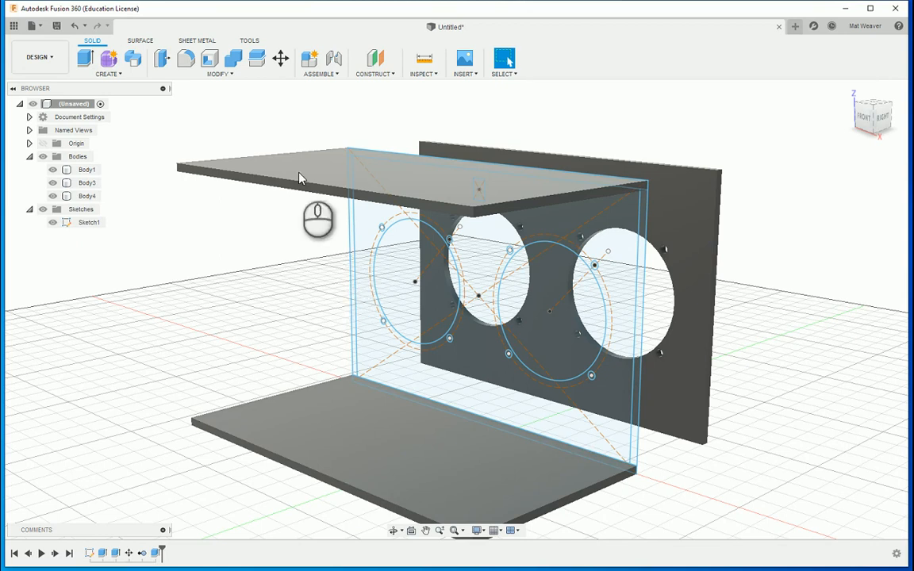
Extrude the two vertical border strips -80 mm as new bodies, hiding the upper and lower panels for a check before showing them again.
click(85, 58)
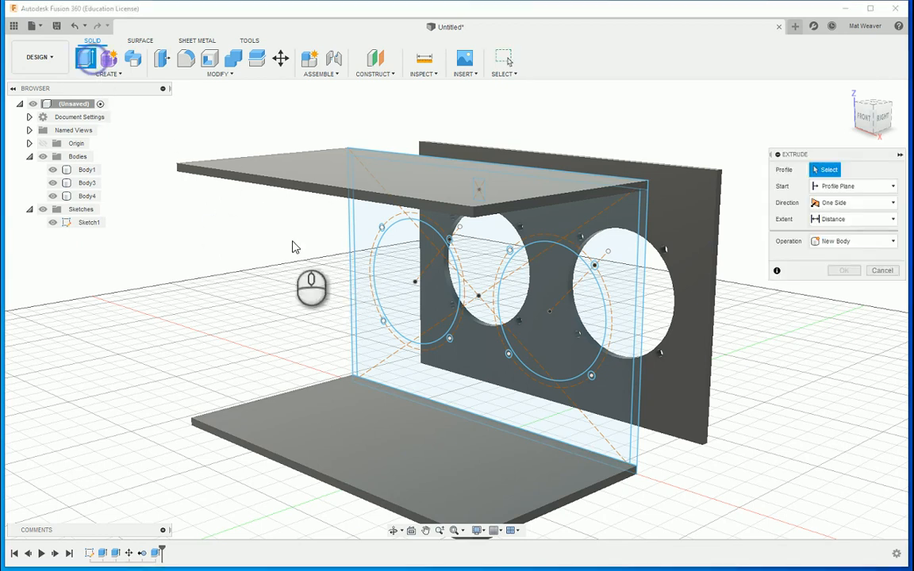
click(354, 262)
click(639, 329)
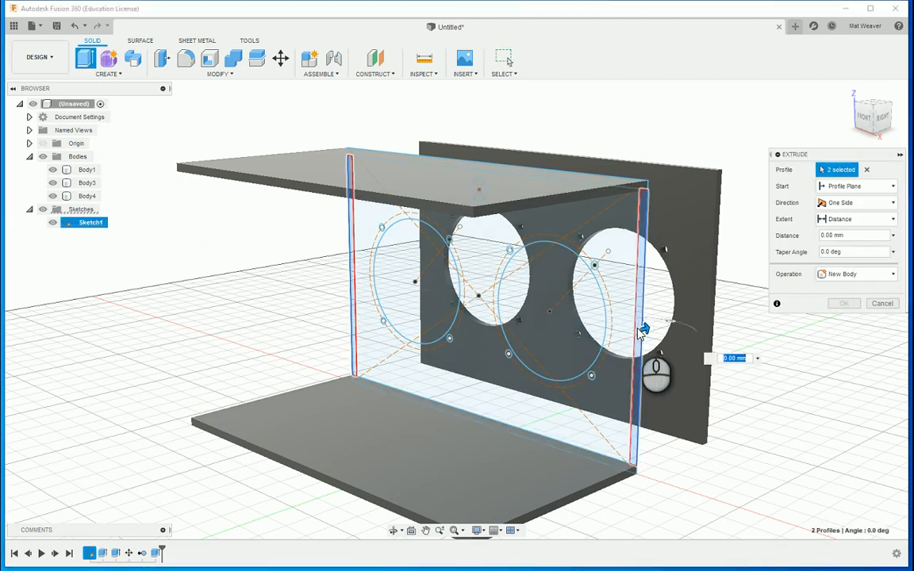
click(838, 275)
click(841, 317)
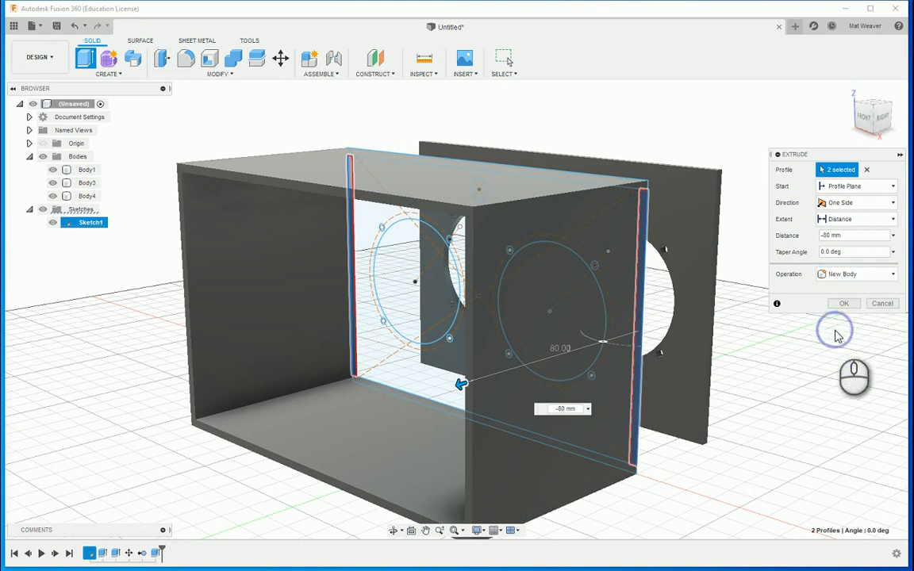
click(51, 185)
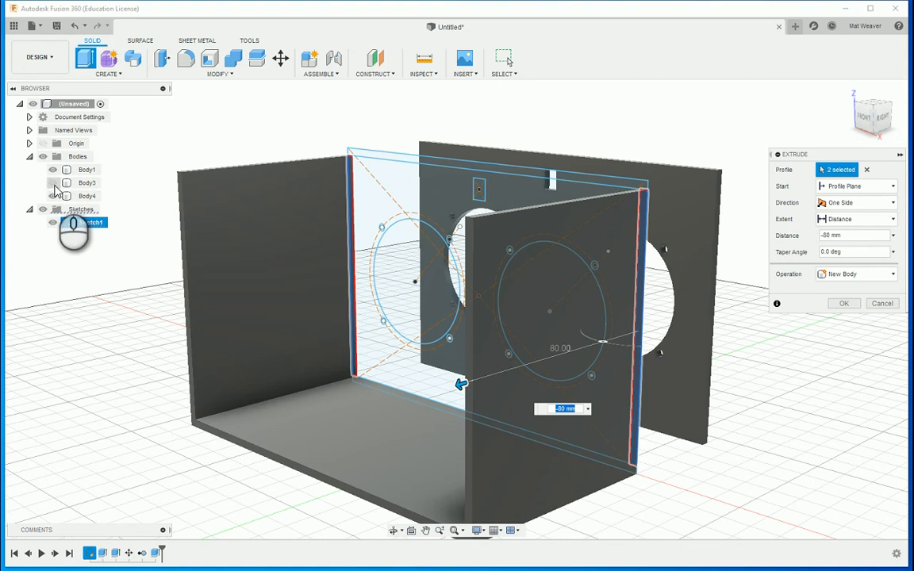
click(52, 196)
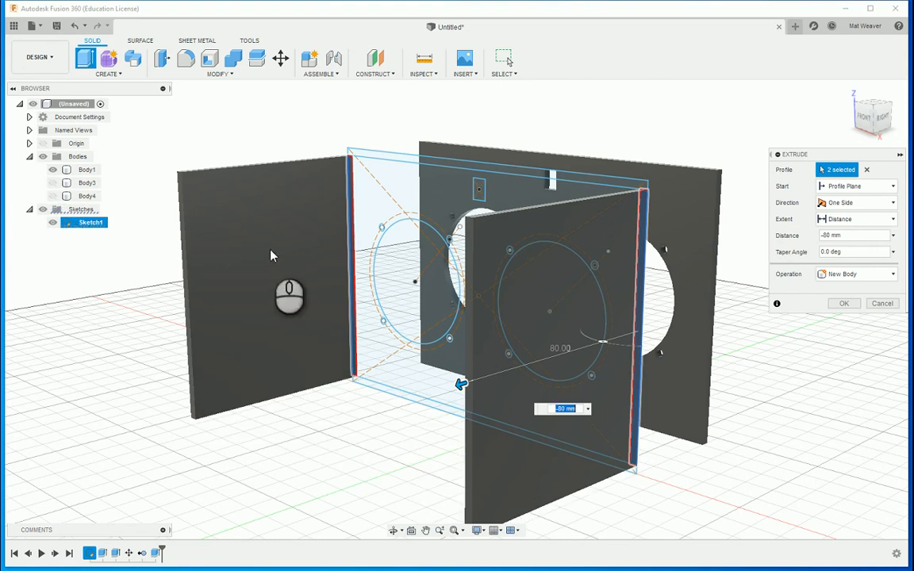
click(845, 305)
click(52, 196)
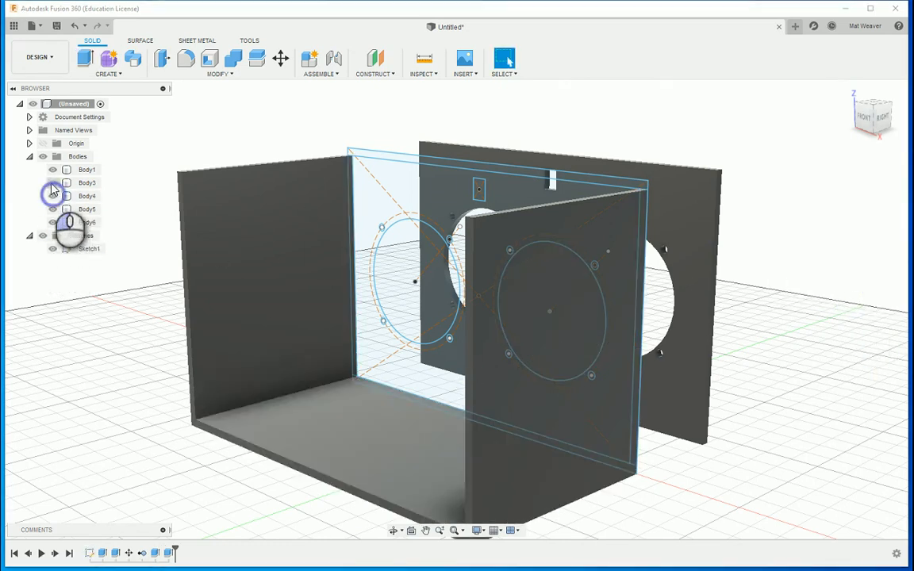
click(52, 183)
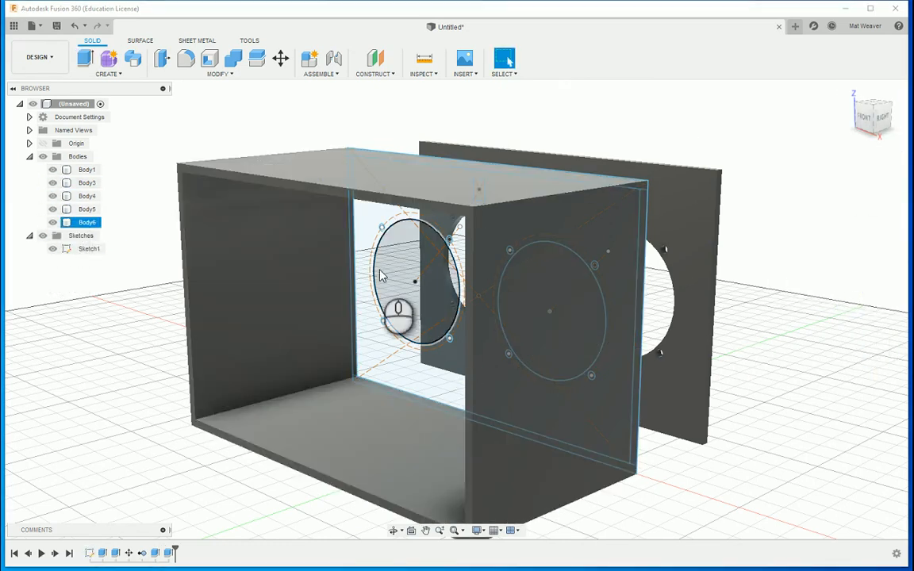
Move the plate body with the circular openings -40 mm in Y, back against the box.
shift+middle_drag(614, 289, 608, 226)
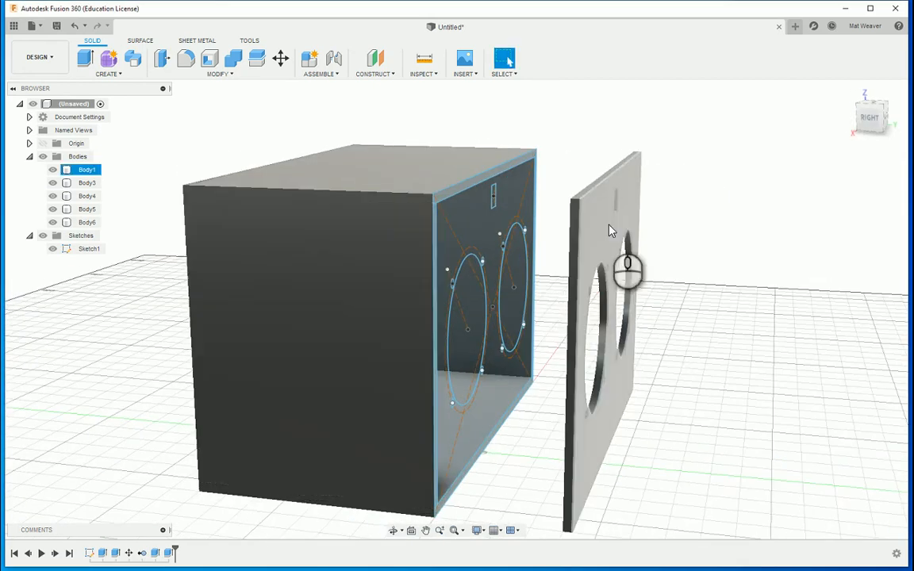
click(85, 171)
right_click(84, 172)
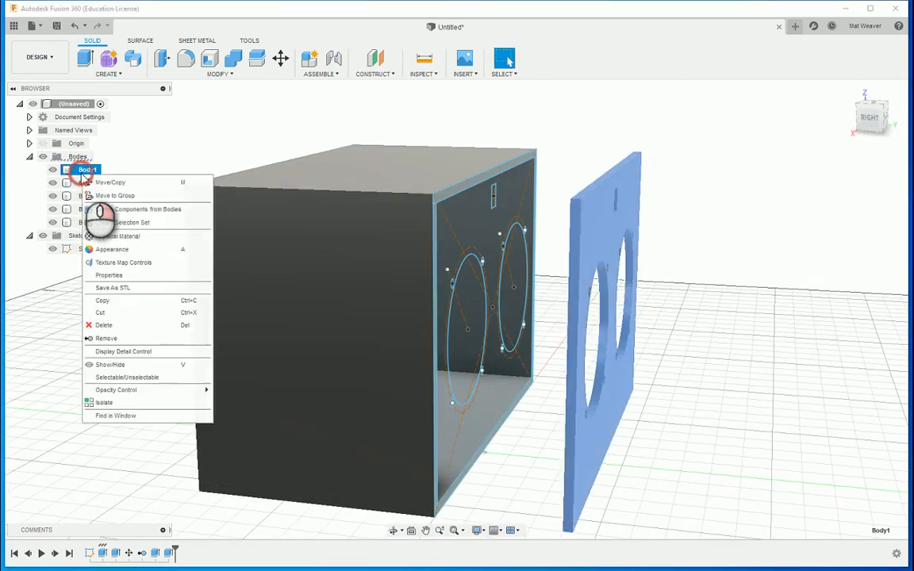
click(103, 179)
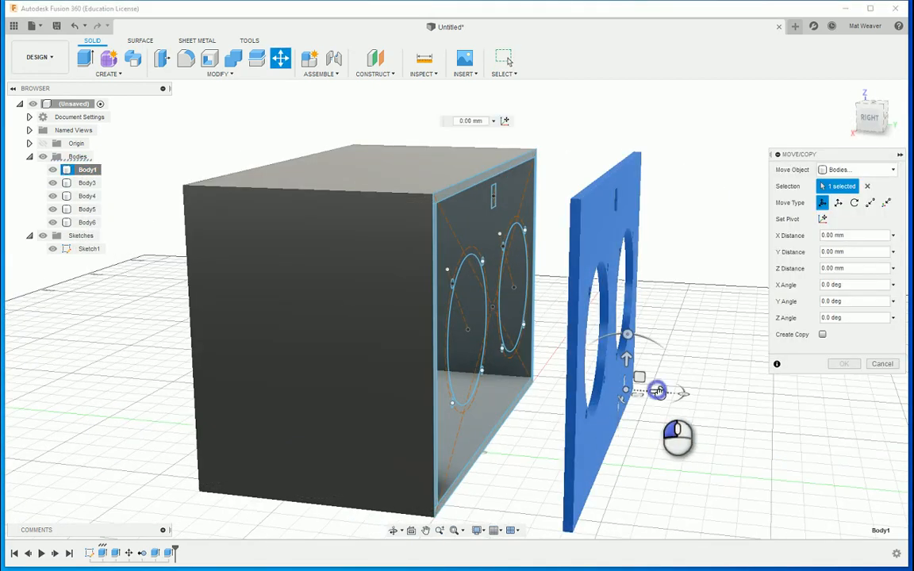
drag(657, 390, 563, 384)
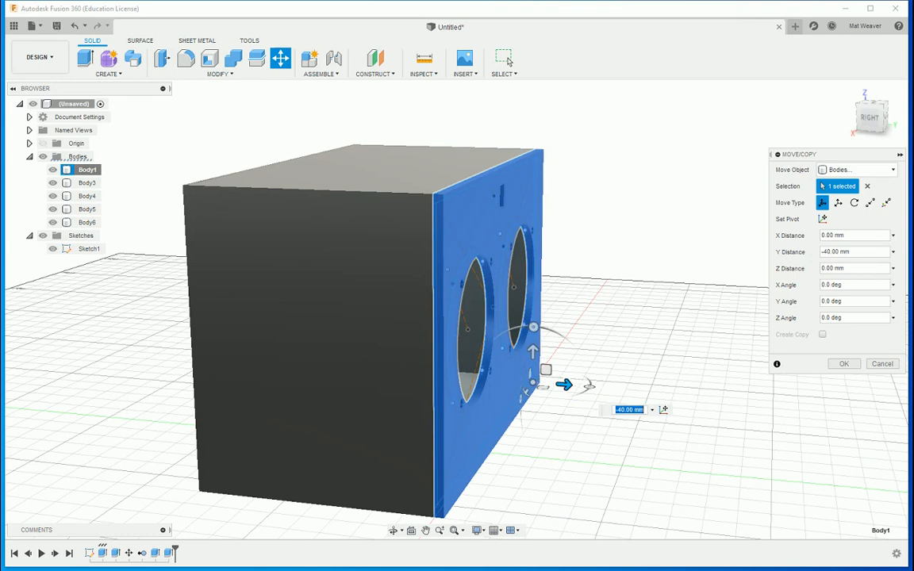
click(845, 364)
Rename the plate body with the circular openings as "front".
shift+middle_drag(586, 350, 754, 333)
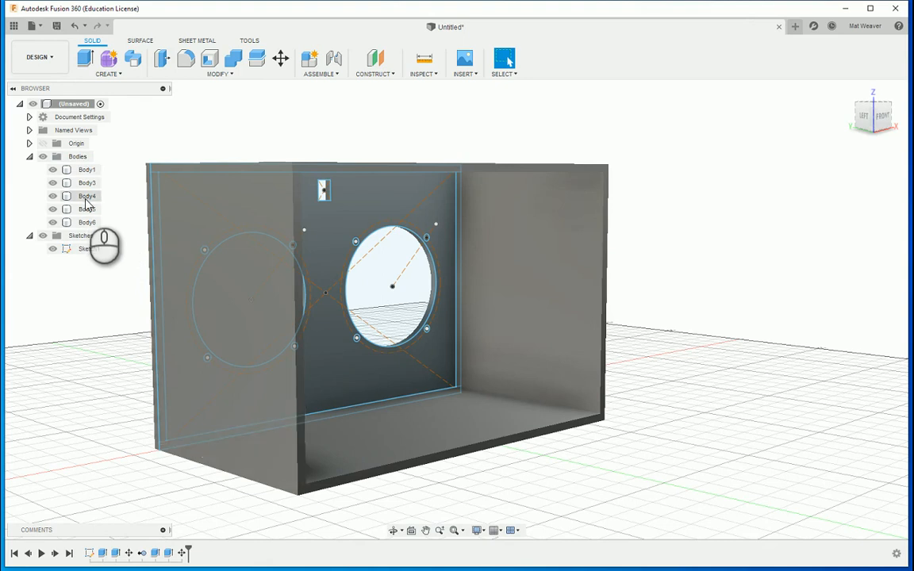
double_click(86, 170)
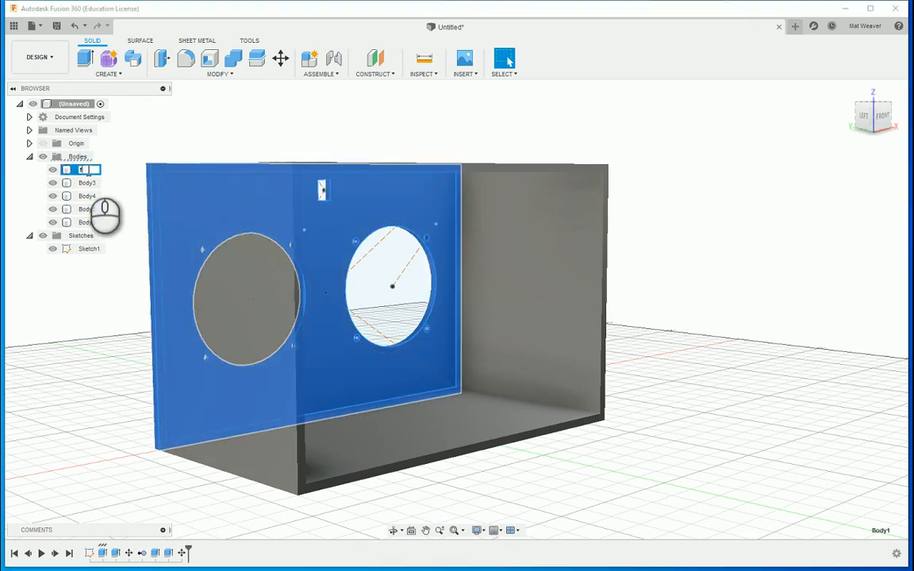
text(fronmt)
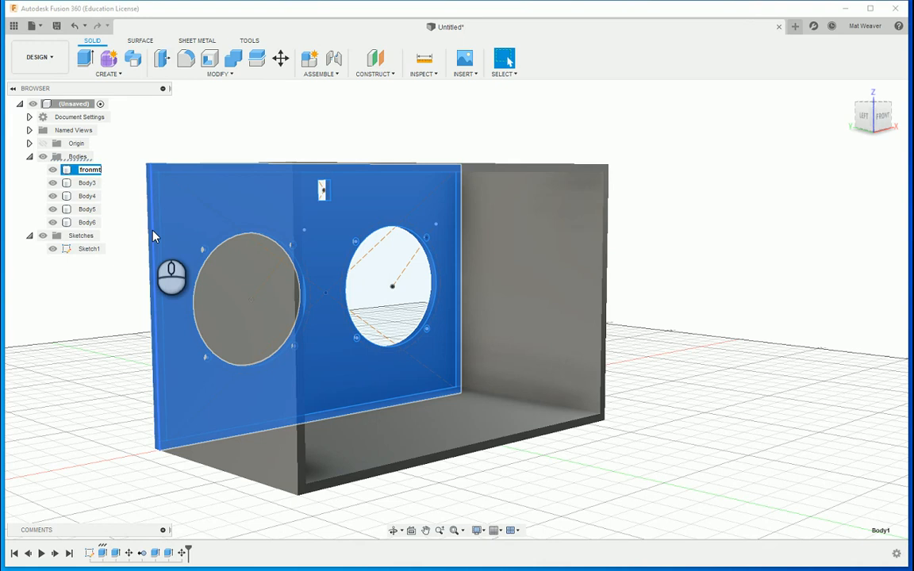
key(BackSpace)
key(BackSpace)
text(t)
Rename the upper panel body as "top" and the lower panel body as "base".
click(80, 184)
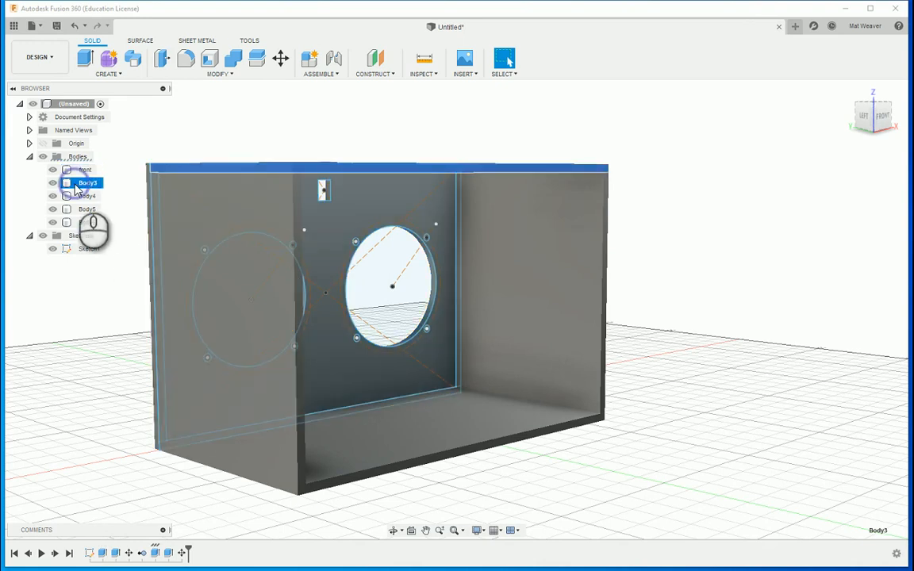
double_click(83, 183)
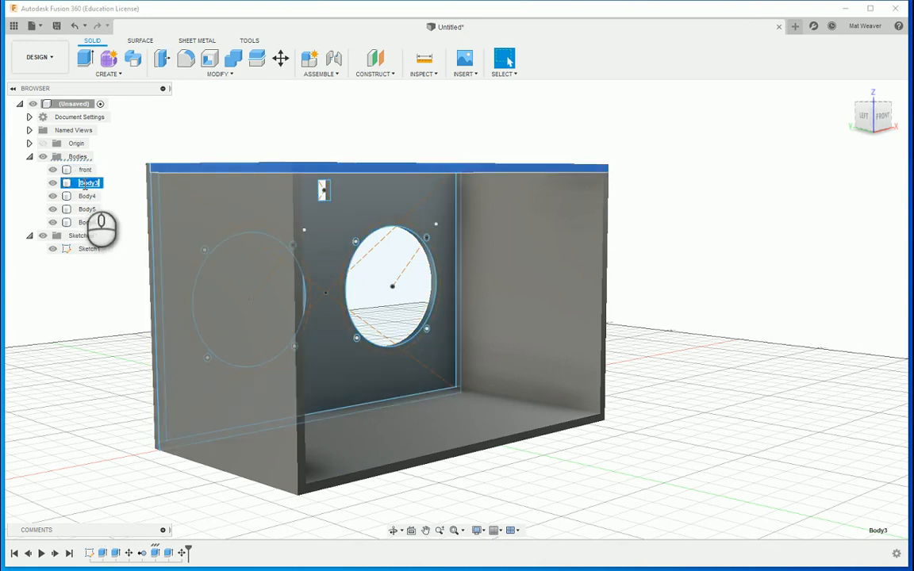
click(88, 198)
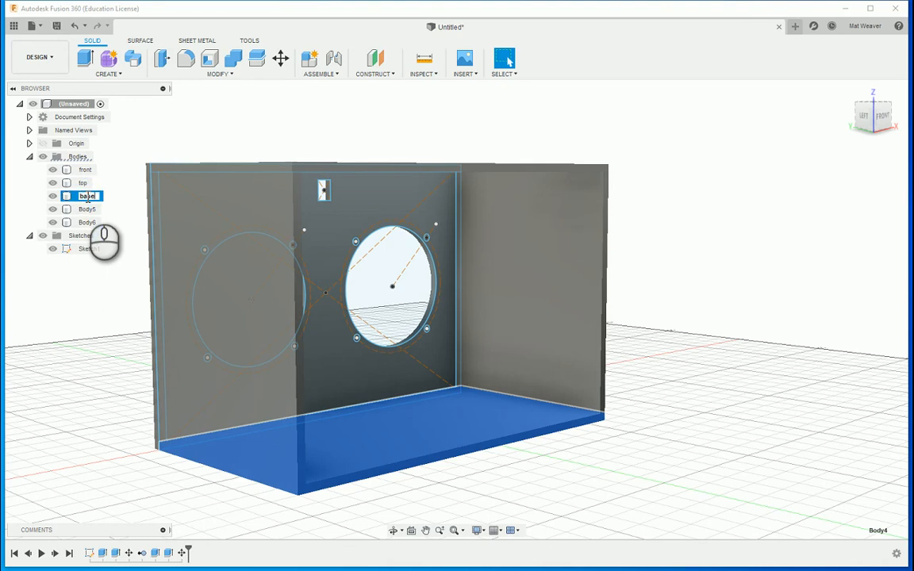
Check from the plate side which side panel Body5 is and rename it "rside".
click(87, 209)
double_click(87, 210)
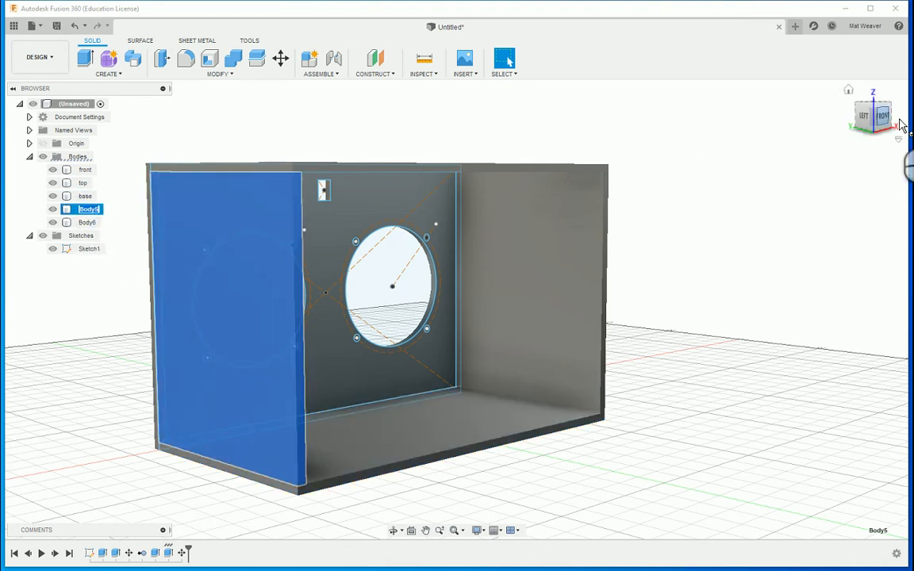
click(849, 92)
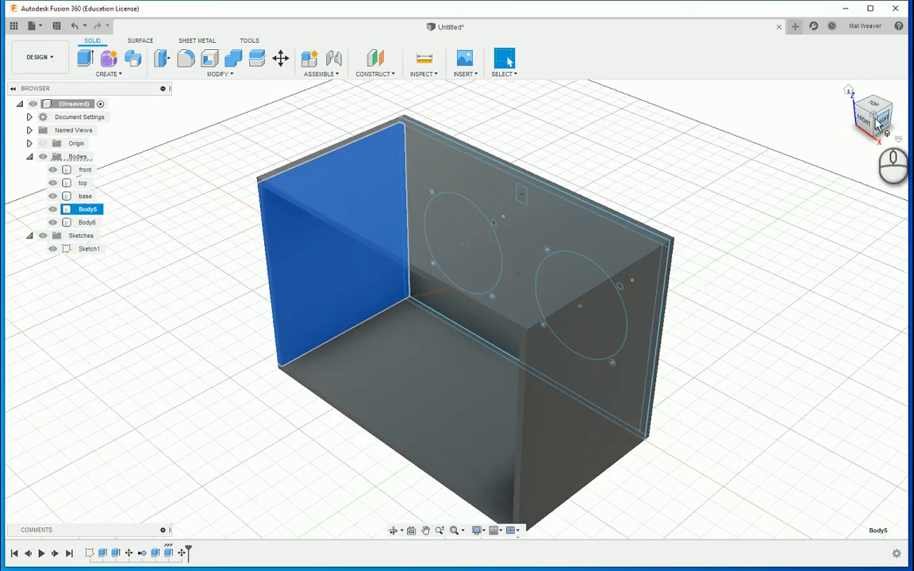
drag(878, 121, 628, 99)
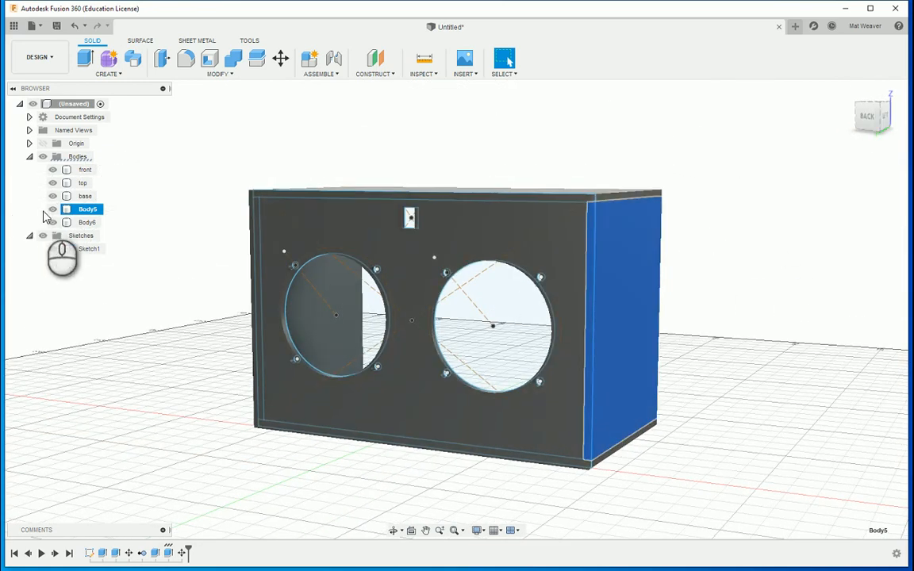
double_click(85, 208)
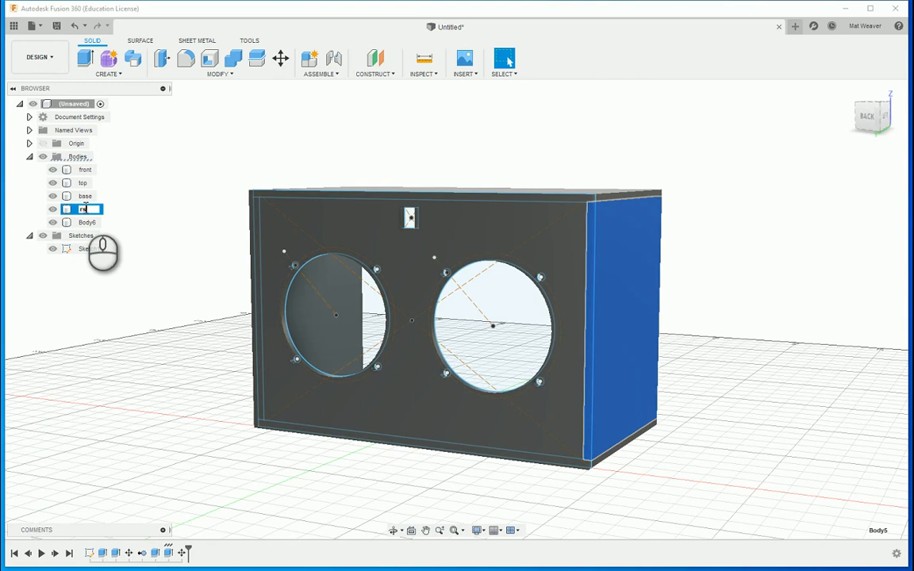
text(rside)
key(Return)
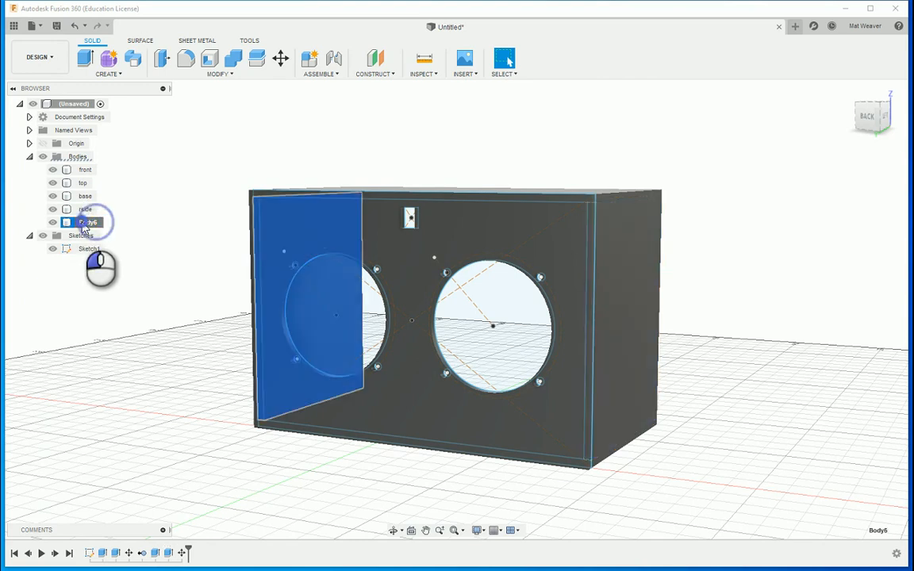
Rename the remaining side panel body, Body6, as "lside".
double_click(87, 222)
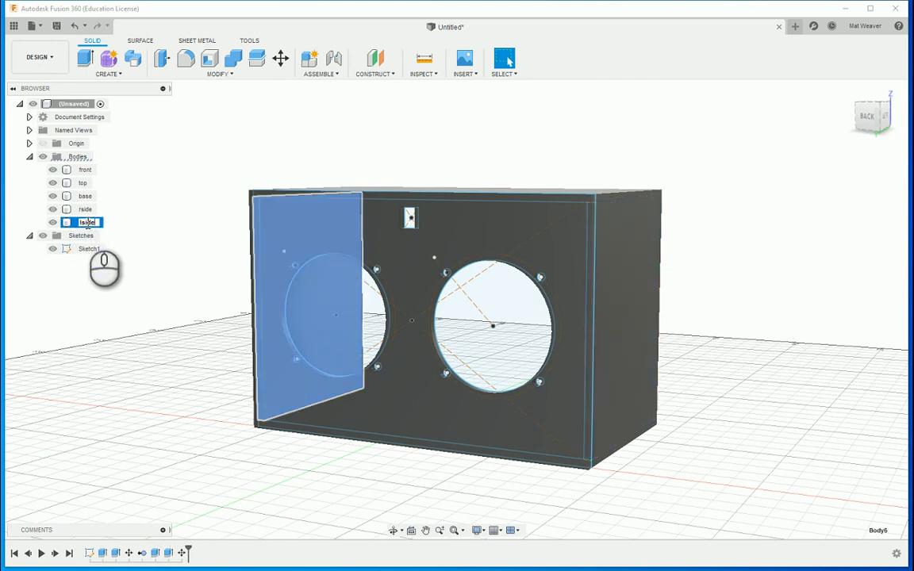
text(lside)
click(106, 306)
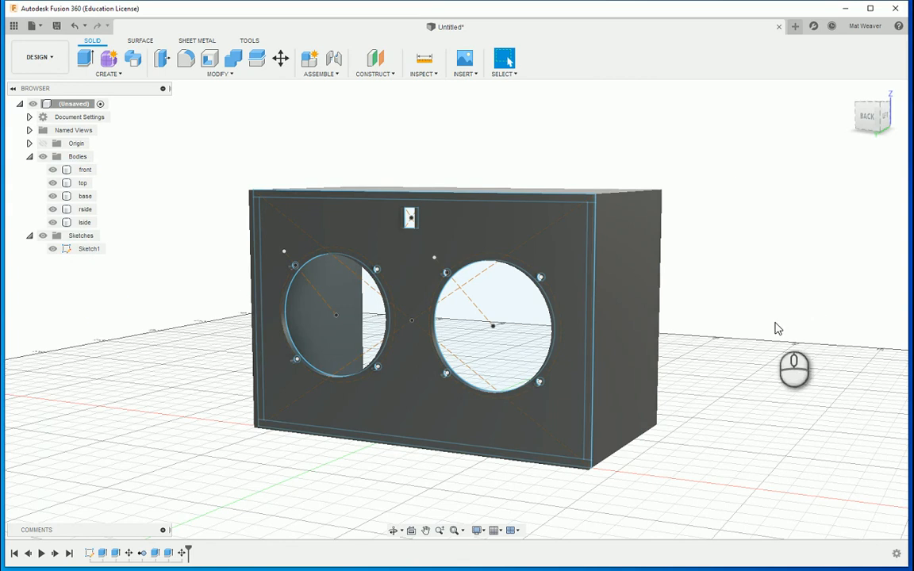
Examine the inside of the front panel with the sketch temporarily hidden, and show the sketch again.
shift+middle_drag(774, 322, 597, 321)
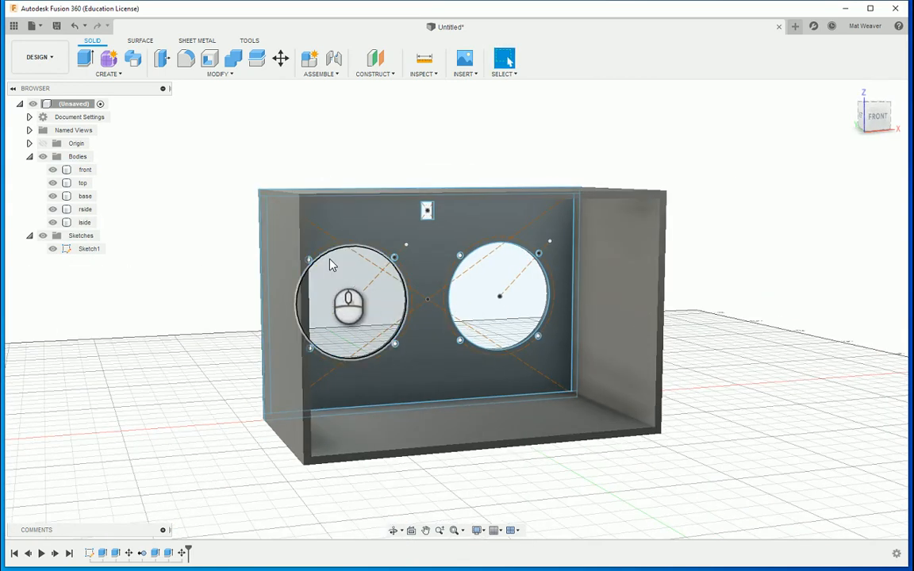
scroll(356, 321, up, 5)
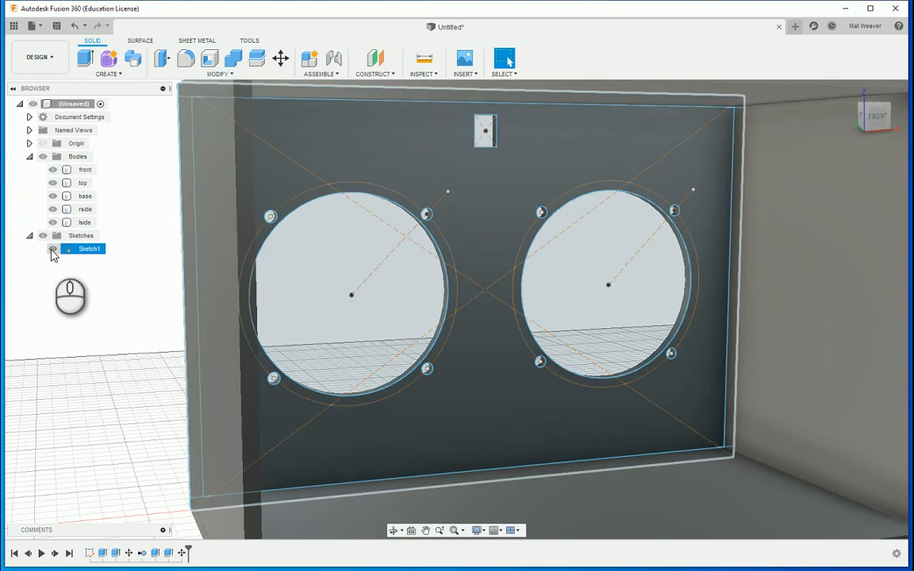
click(52, 248)
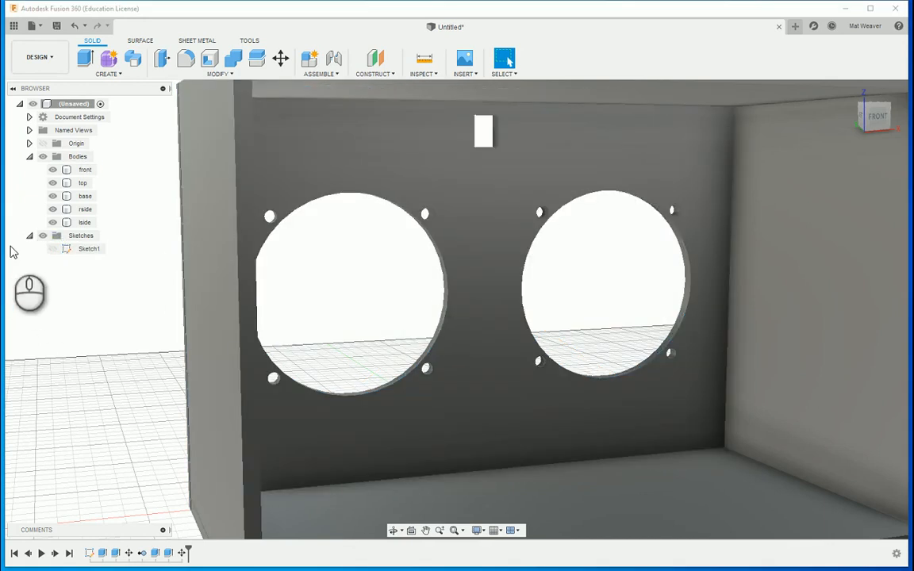
click(50, 253)
click(50, 249)
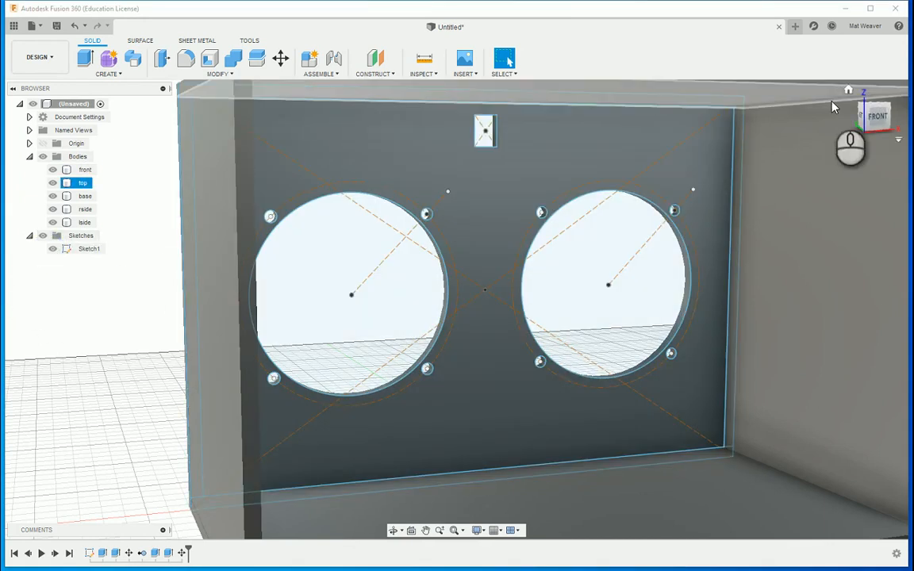
Edit Sketch1 and draw a 58 mm circle concentric with the left 50 mm opening, reaching the outer edge of its 3 mm holes.
click(879, 116)
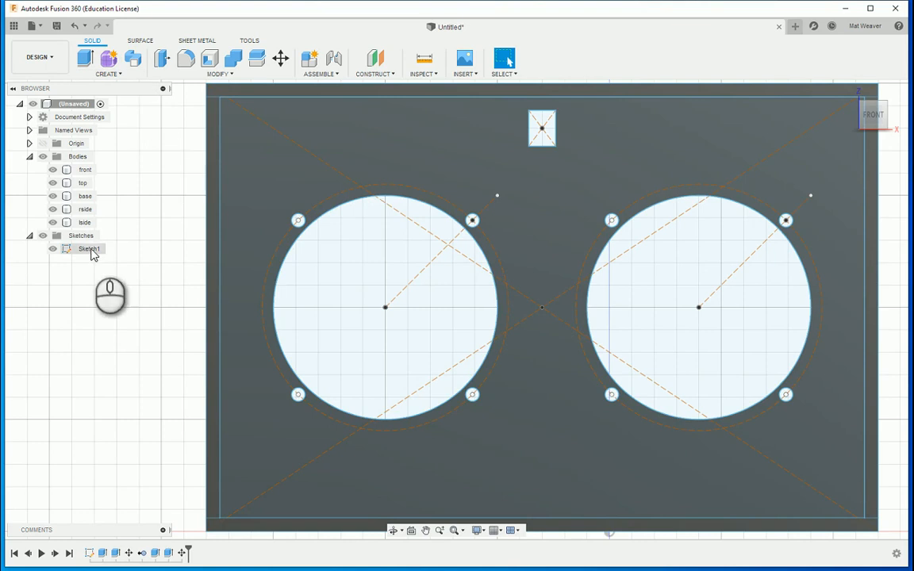
click(89, 250)
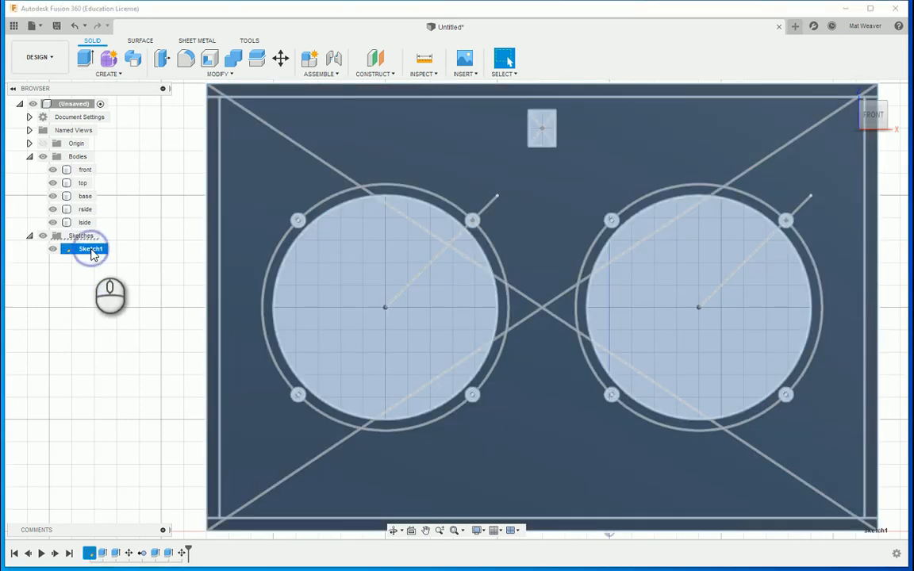
right_click(92, 250)
click(123, 284)
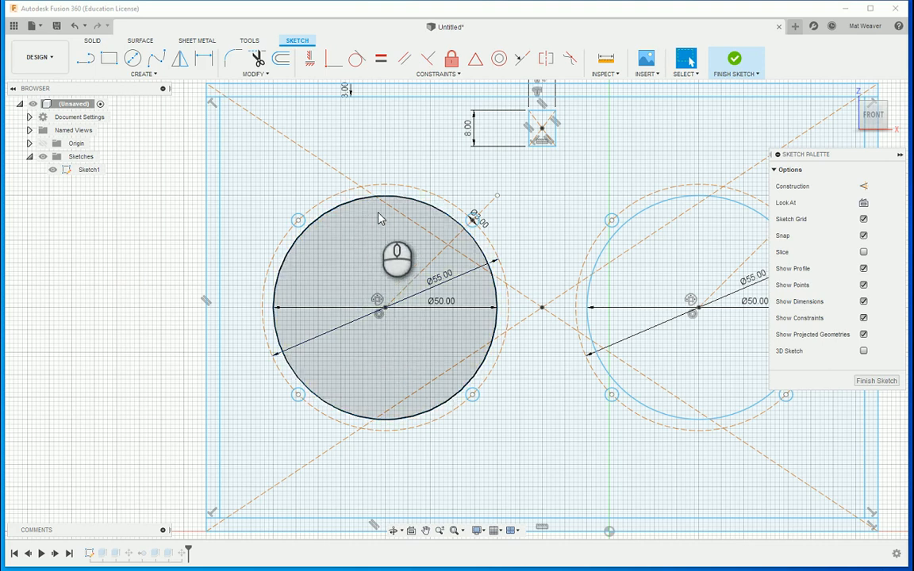
key(c)
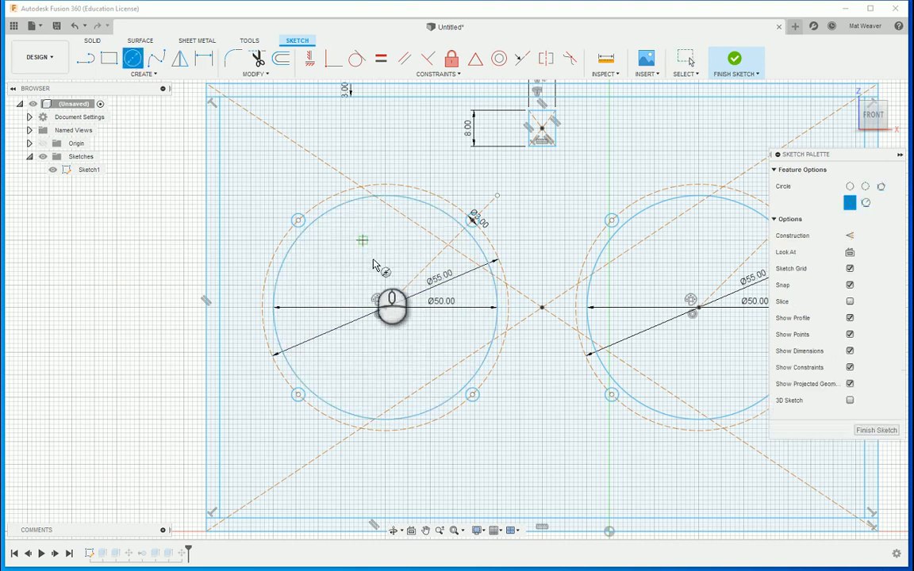
click(389, 309)
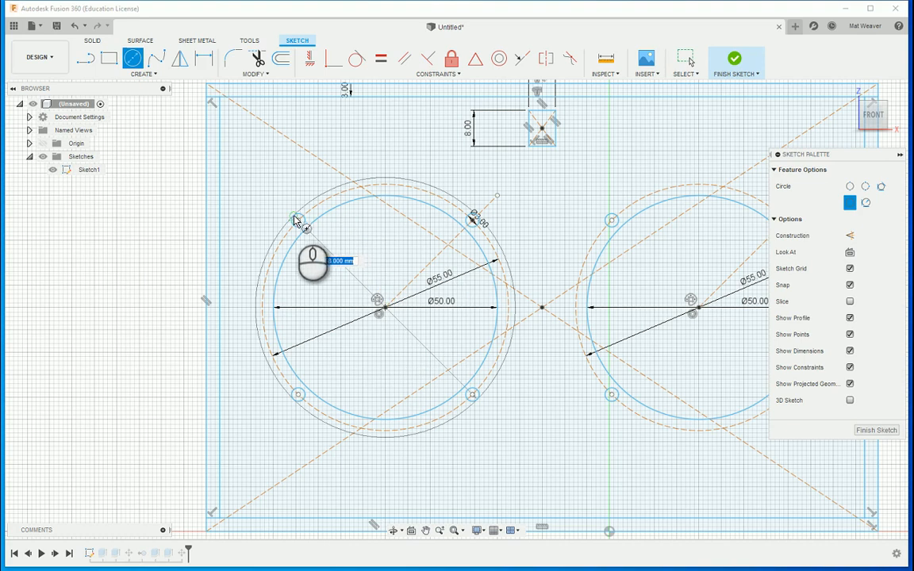
scroll(293, 219, up, 4)
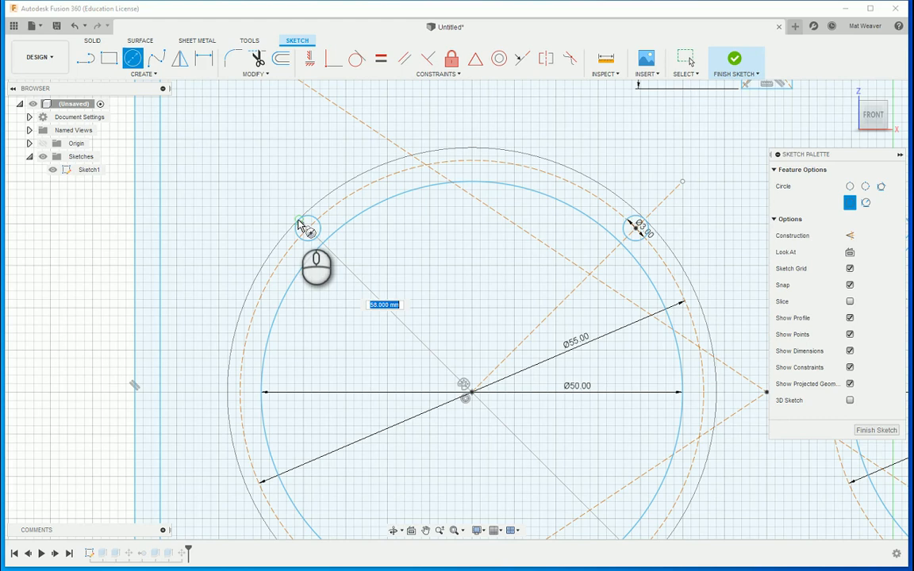
click(299, 226)
Offset the right 50 mm circle outward by about 4.03 mm to the outer edge of its holes, and finish the sketch.
scroll(446, 338, down, 4)
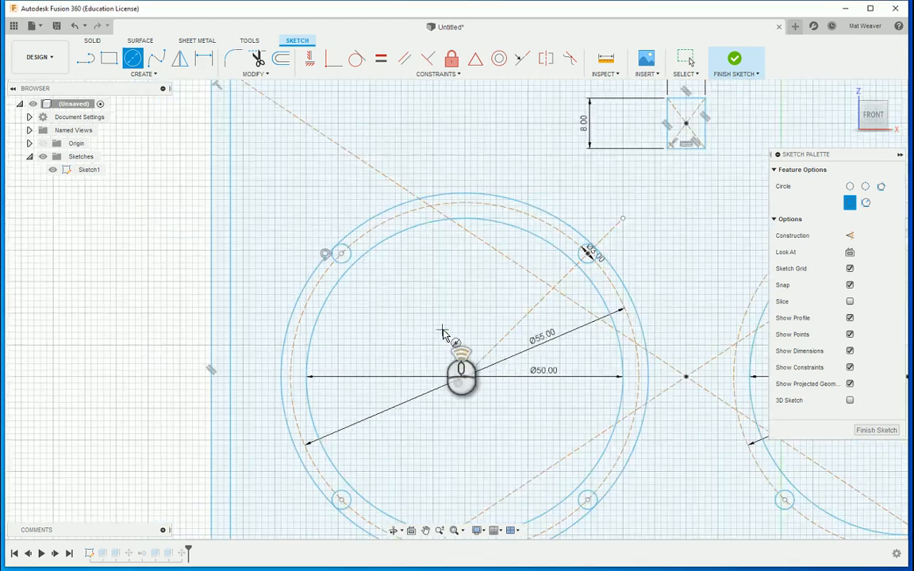
scroll(524, 357, down, 1)
middle_drag(601, 367, 383, 351)
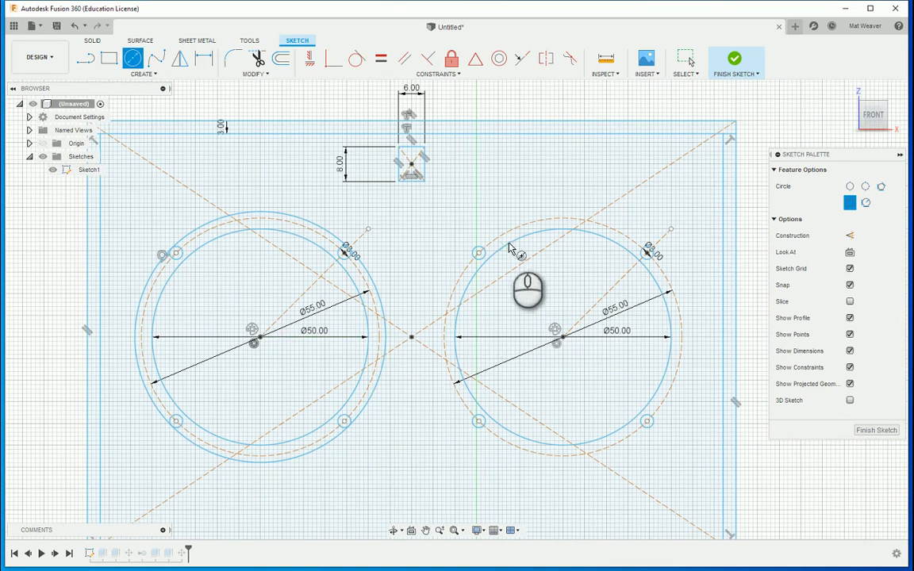
key(o)
click(545, 230)
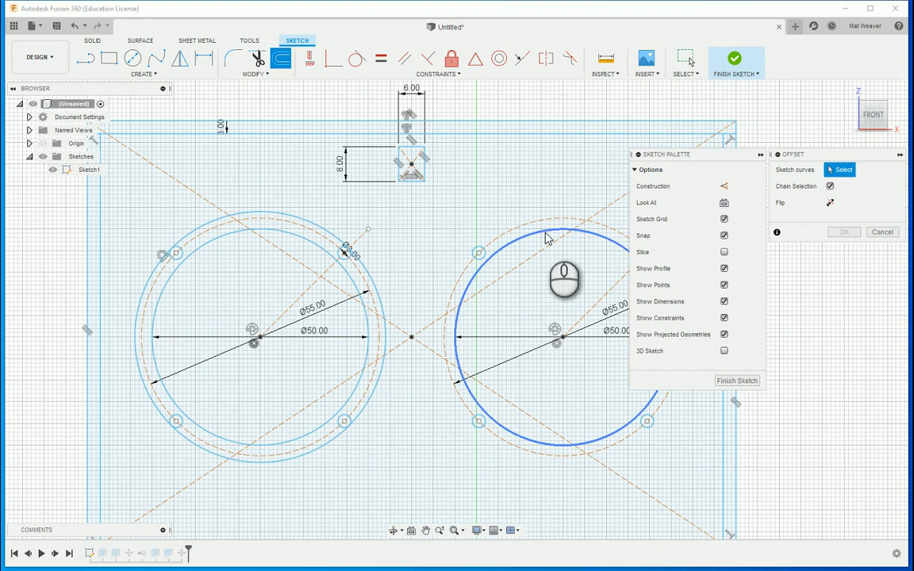
drag(545, 230, 501, 225)
scroll(503, 231, up, 4)
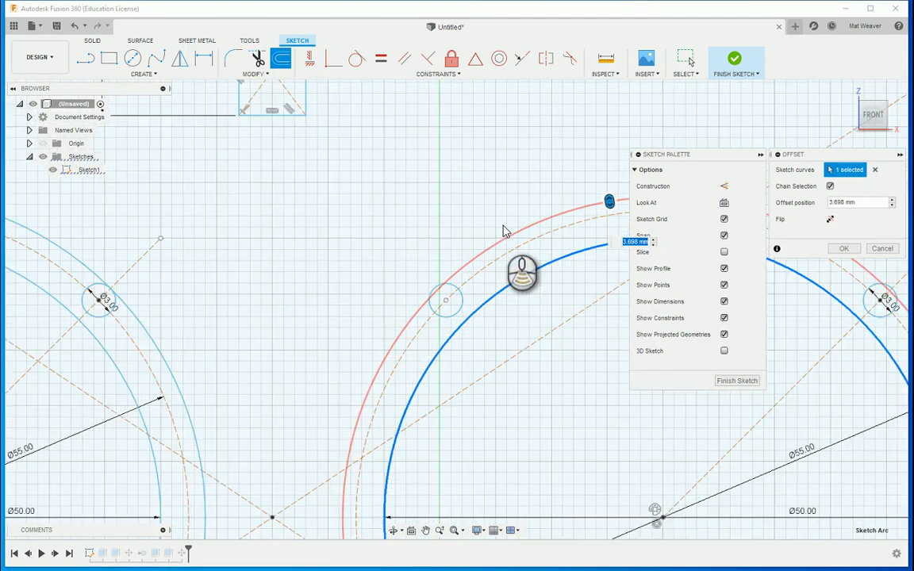
scroll(503, 231, up, 1)
drag(621, 196, 620, 195)
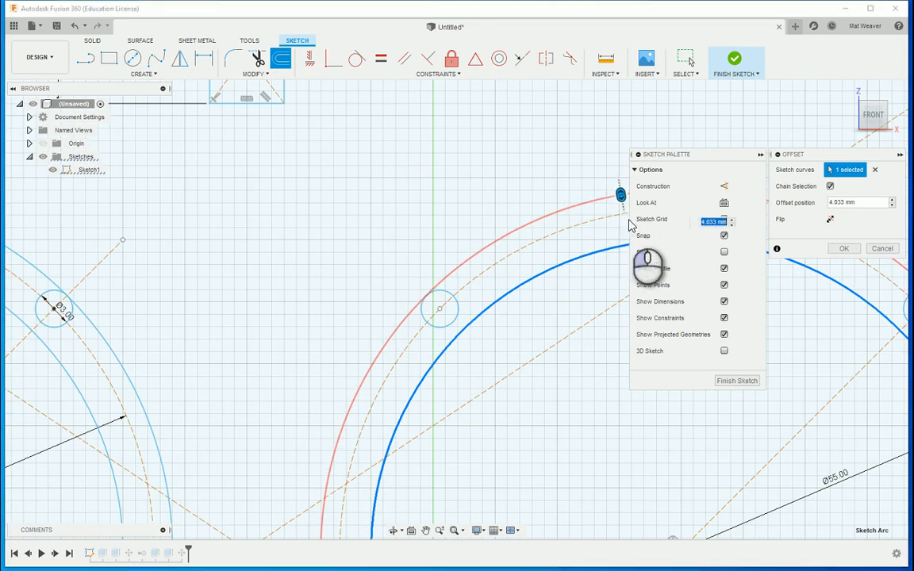
click(736, 381)
Hide the front panel body so only the sketch fills the box opening.
scroll(394, 330, up, 3)
scroll(441, 358, down, 10)
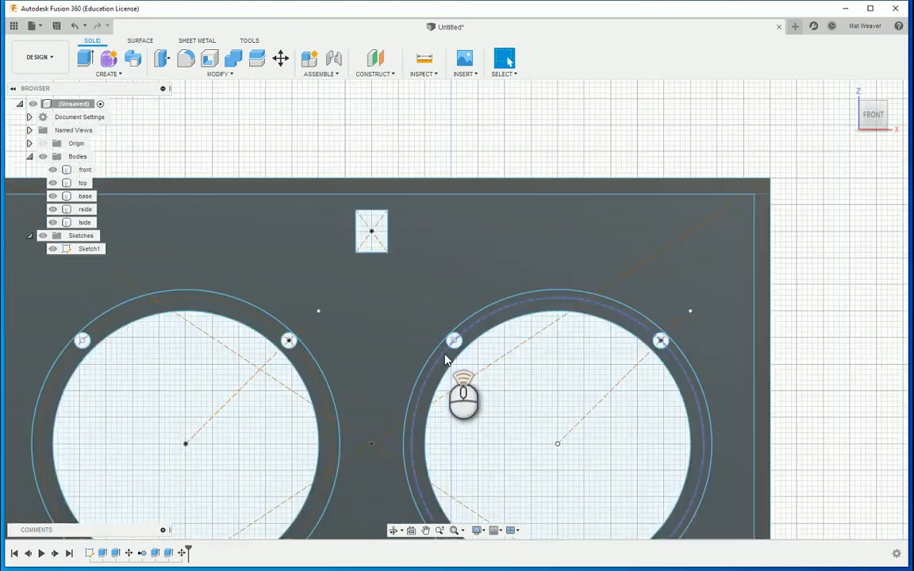
middle_drag(481, 418, 594, 274)
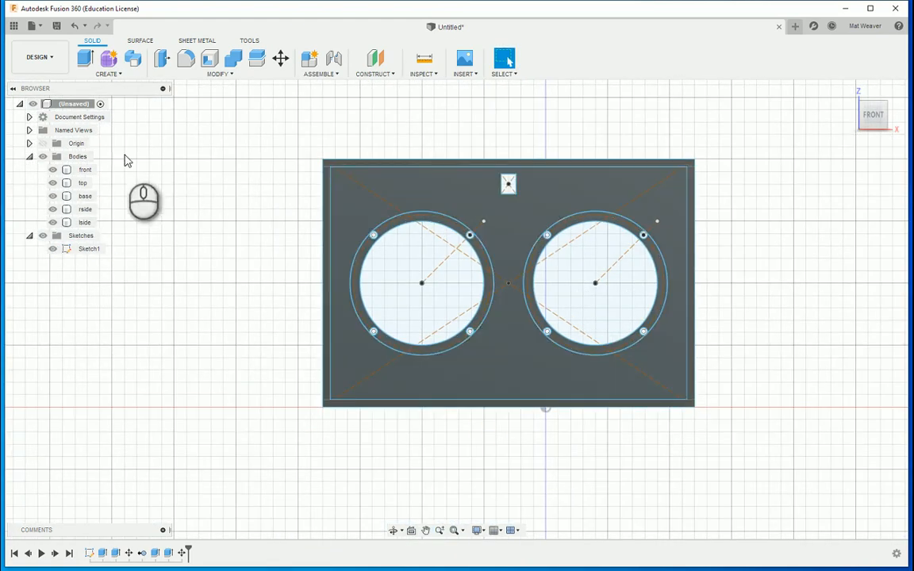
click(53, 170)
click(53, 170)
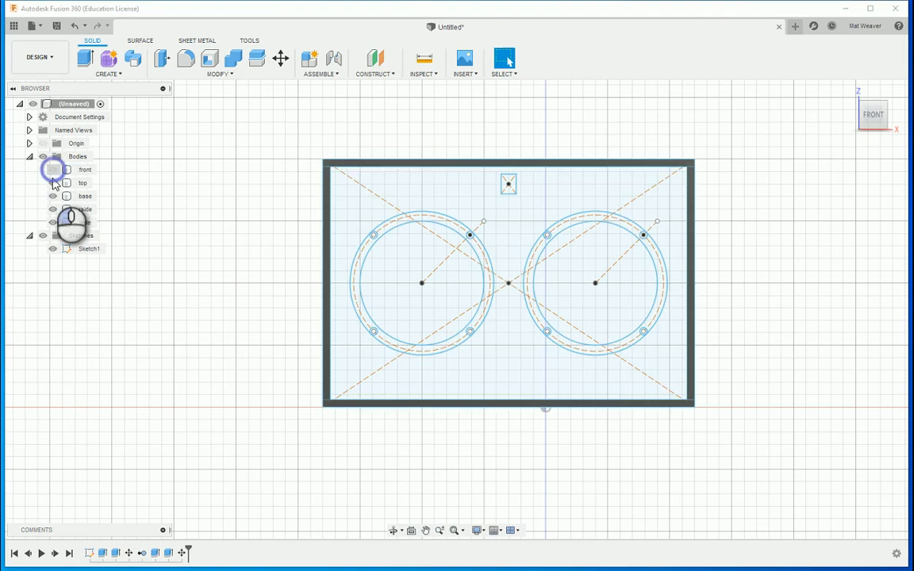
Hide the top, rside and lside bodies, keeping only the base panel and Sketch1 visible.
click(53, 182)
click(53, 196)
click(53, 208)
click(52, 223)
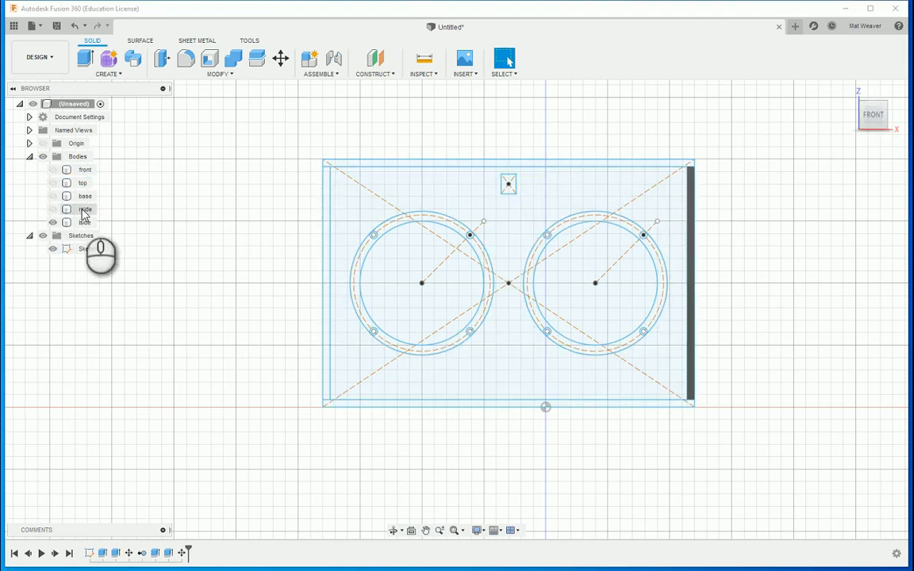
click(52, 222)
click(52, 198)
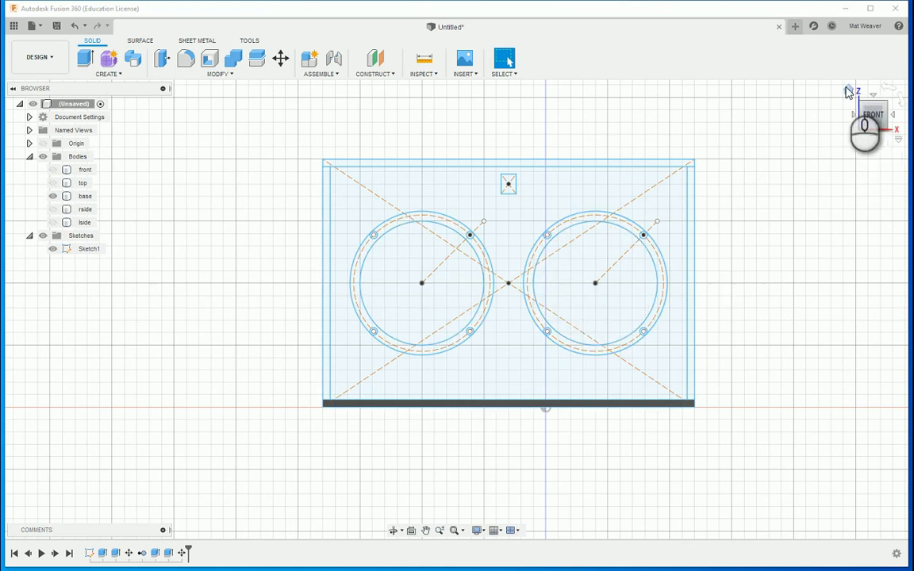
Start extruding the two ring profiles of Sketch1, excluding their small holes, about 41 mm in the negative direction over the base.
click(849, 89)
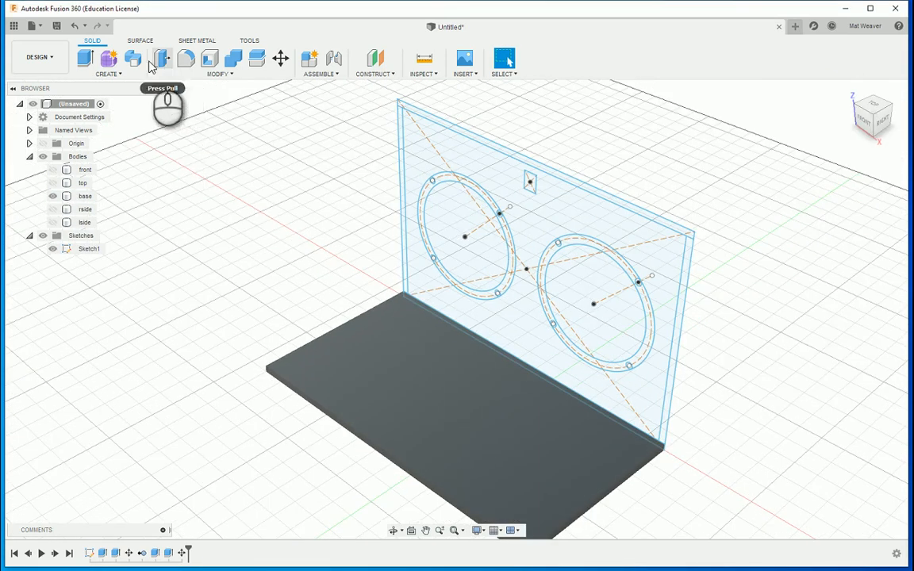
click(85, 60)
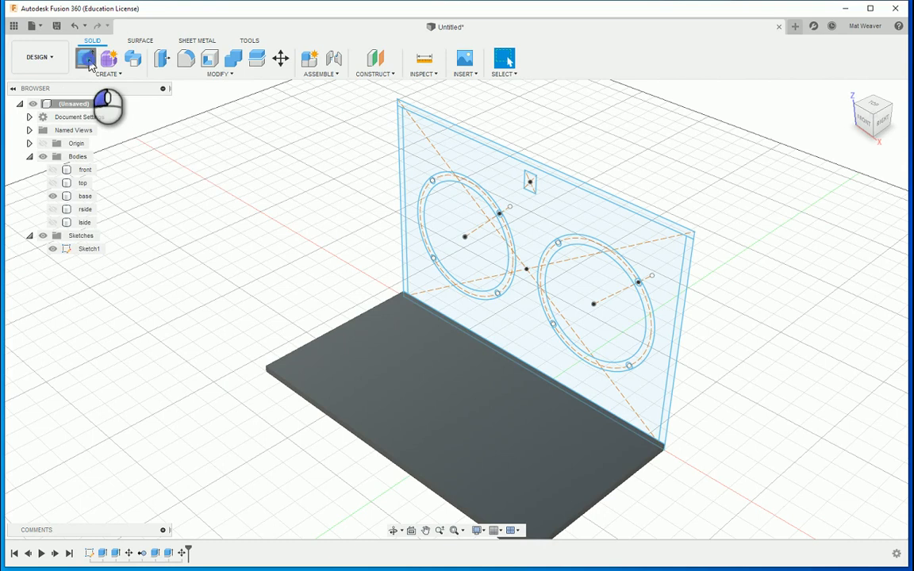
click(448, 184)
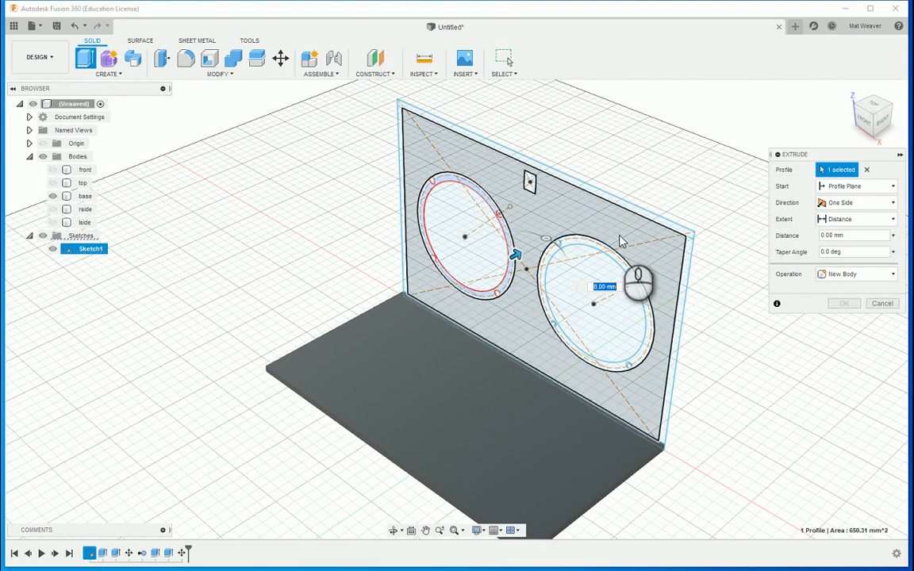
click(547, 294)
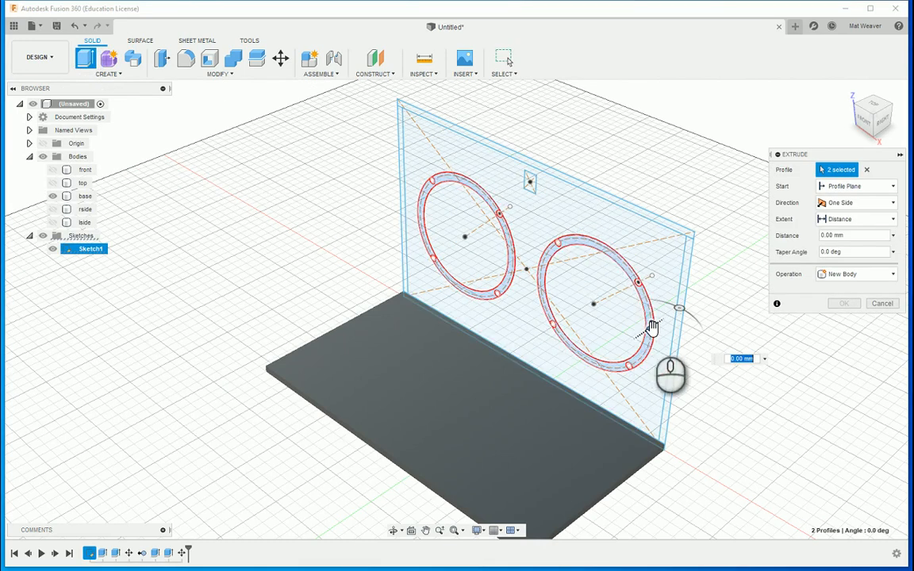
scroll(559, 278, up, 3)
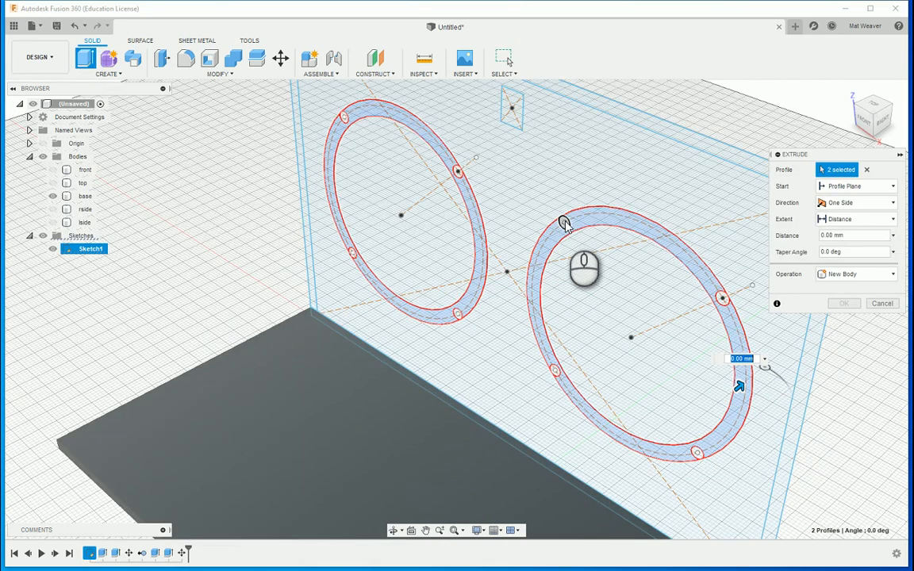
click(563, 222)
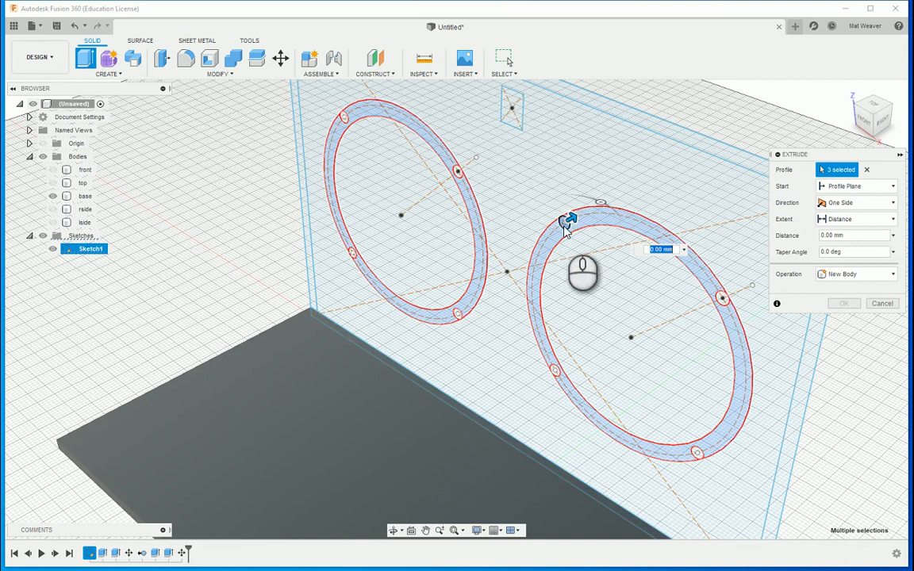
click(564, 229)
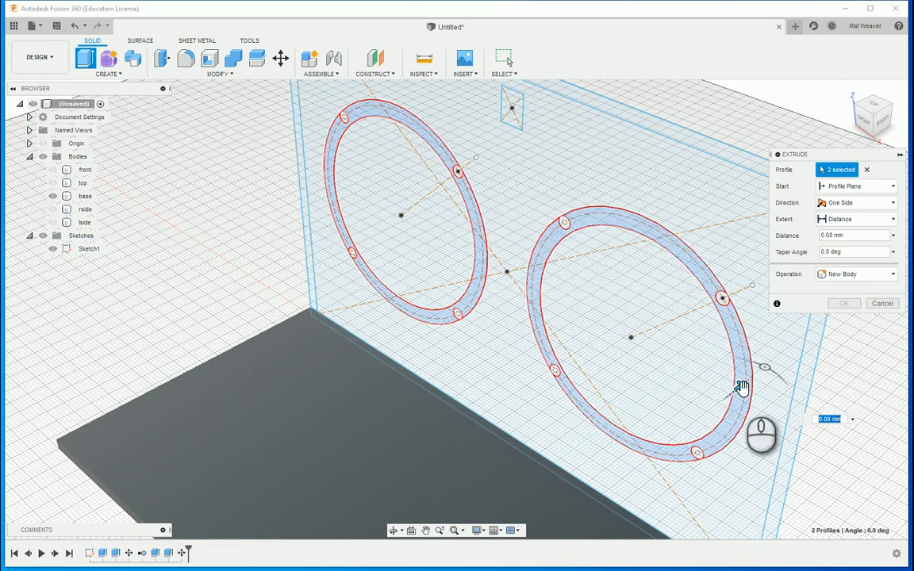
drag(737, 388, 591, 504)
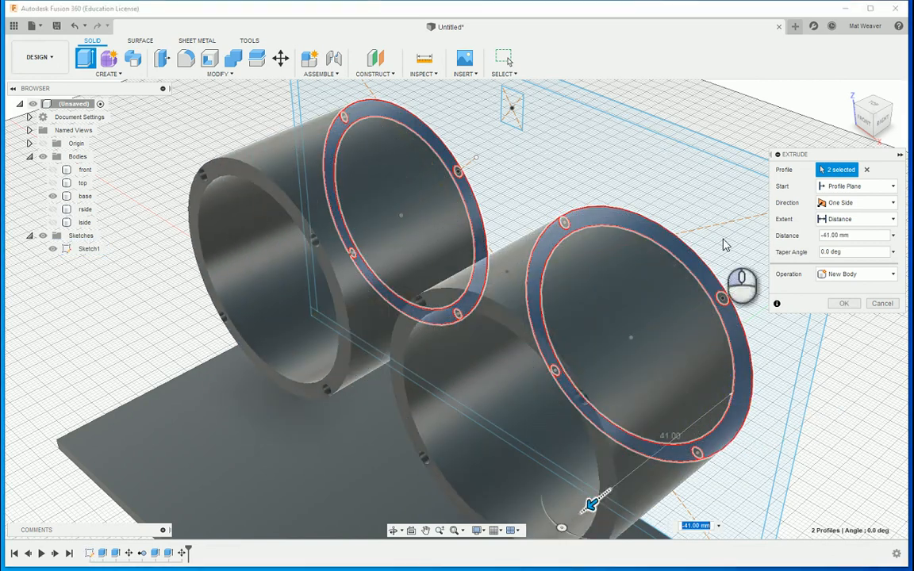
Lengthen the ring extrusion to -50 mm in side view and create the two tubes as new bodies.
click(882, 119)
scroll(446, 361, down, 2)
scroll(446, 360, down, 3)
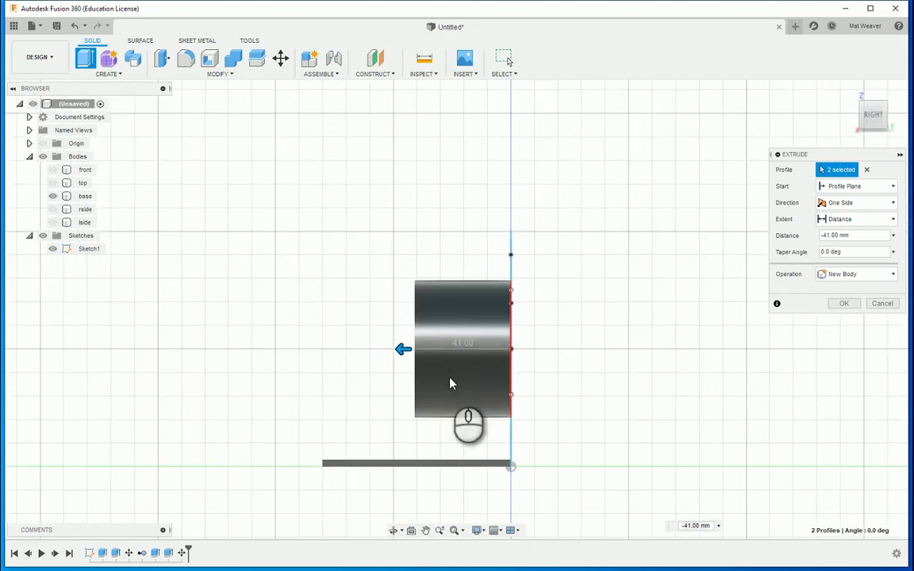
middle_drag(450, 383, 497, 318)
drag(439, 281, 422, 282)
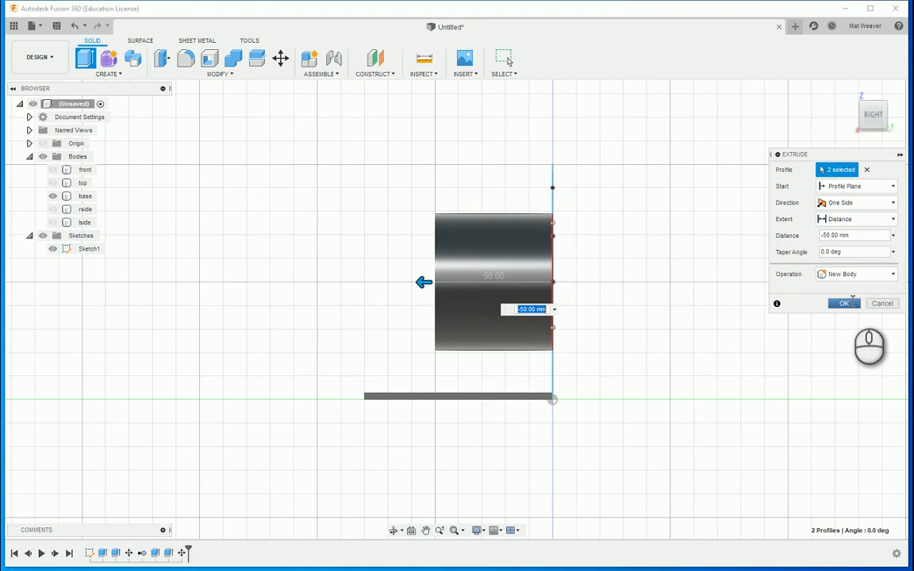
click(843, 302)
Show the front, top, rside and lside bodies again and examine the box with its tubes from both ends.
shift+middle_drag(389, 314, 498, 241)
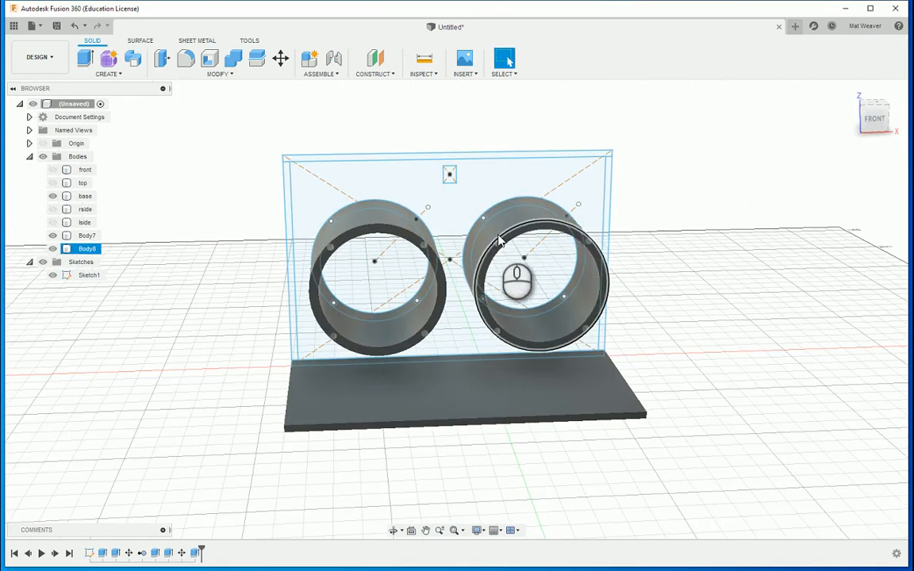
click(509, 354)
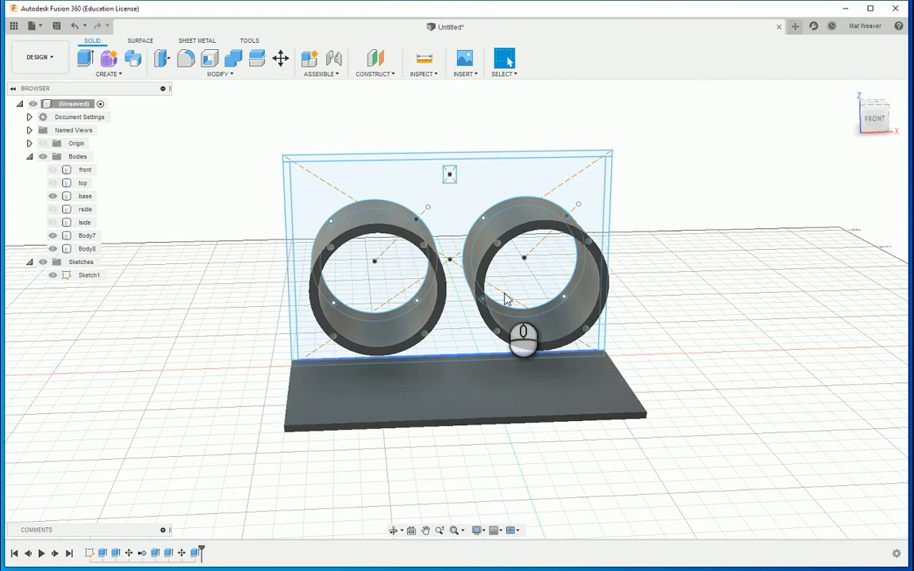
shift+middle_drag(506, 299, 315, 256)
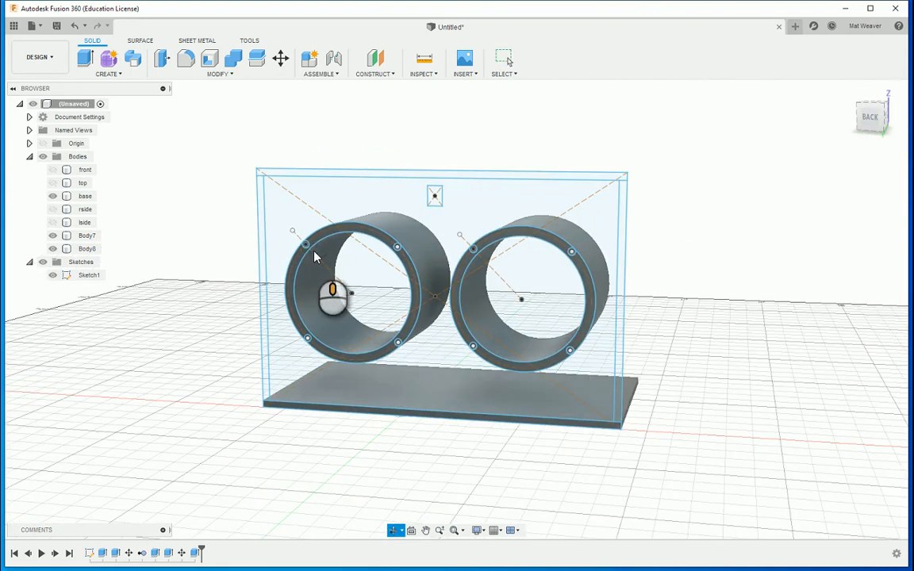
click(52, 169)
click(52, 182)
click(52, 209)
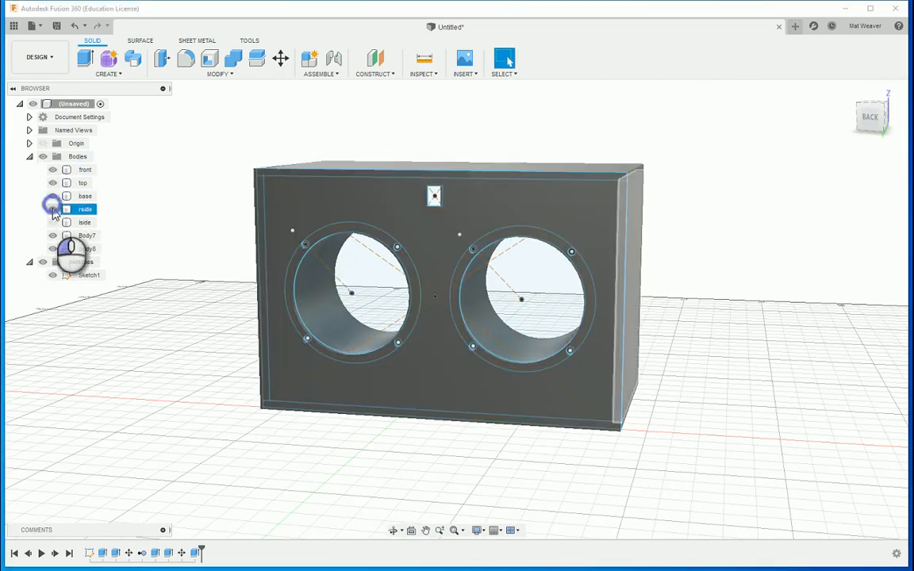
shift+middle_drag(692, 363, 466, 217)
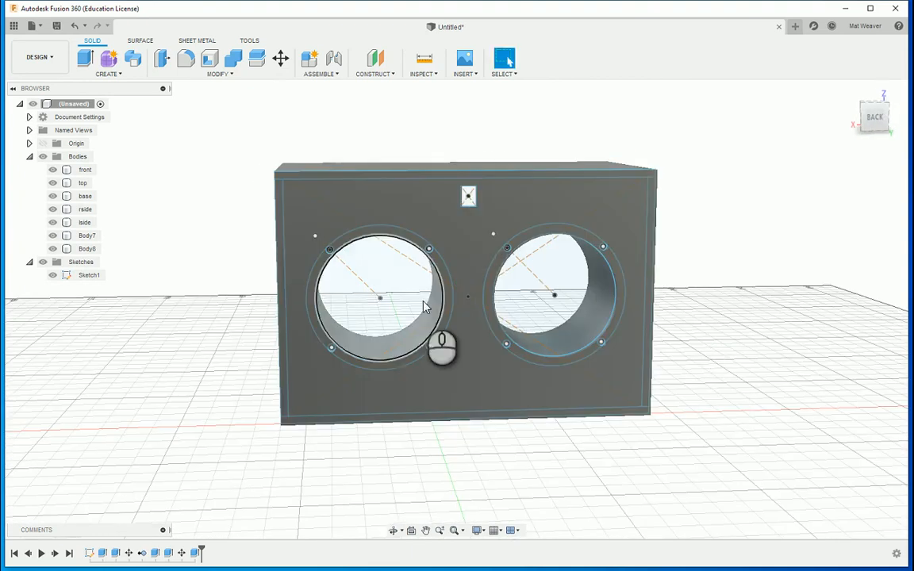
shift+middle_drag(732, 306, 325, 287)
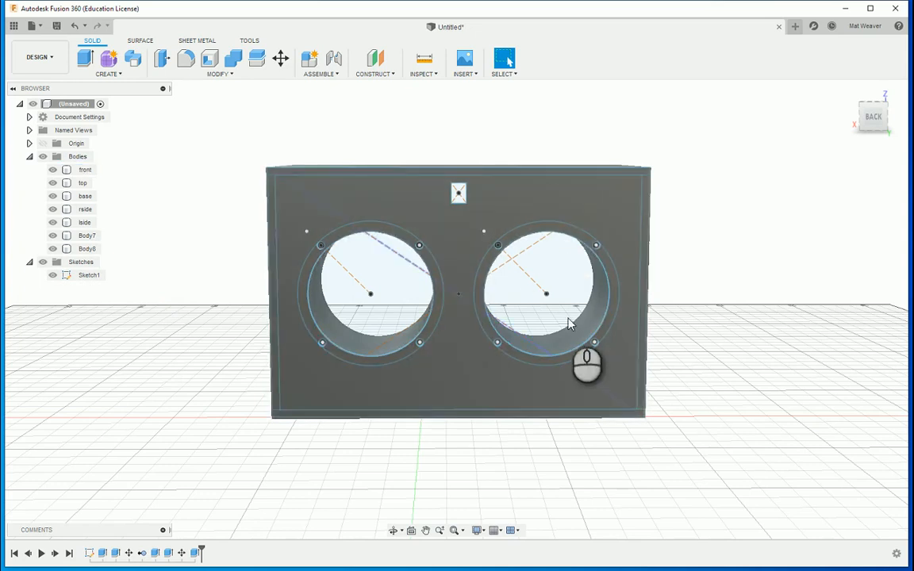
shift+middle_drag(816, 267, 663, 285)
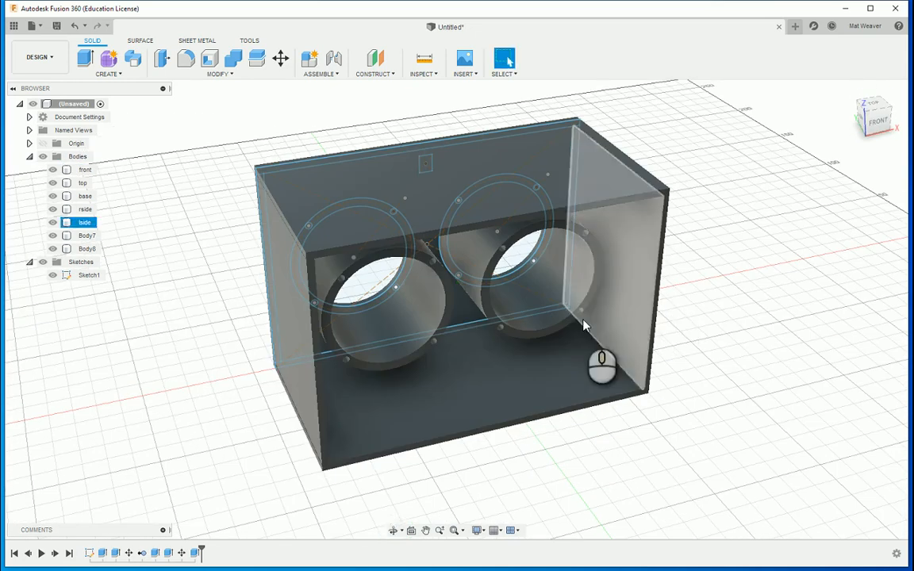
Create a sketch on the base panel's inner face, and hide the top body and both tube bodies.
scroll(472, 387, up, 3)
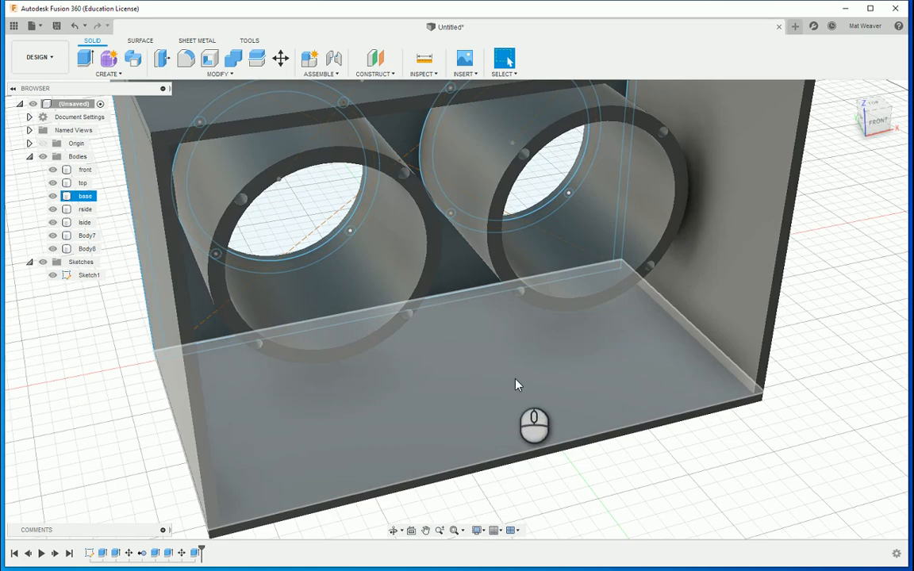
click(507, 384)
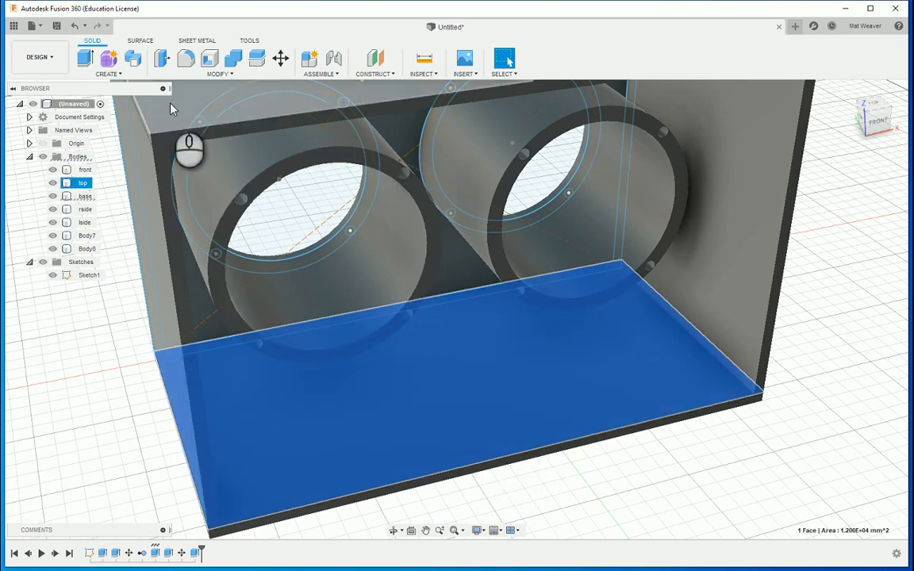
right_click(430, 393)
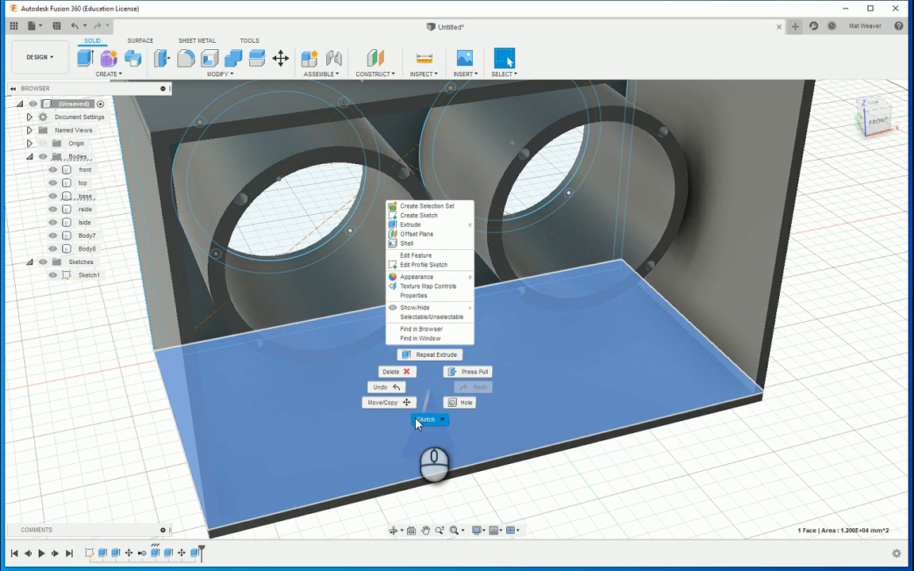
click(416, 216)
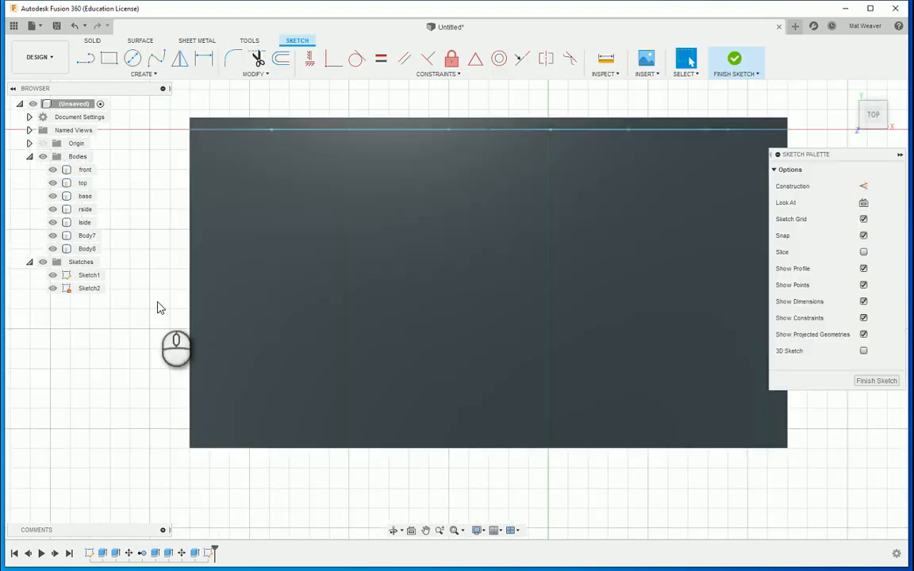
click(53, 182)
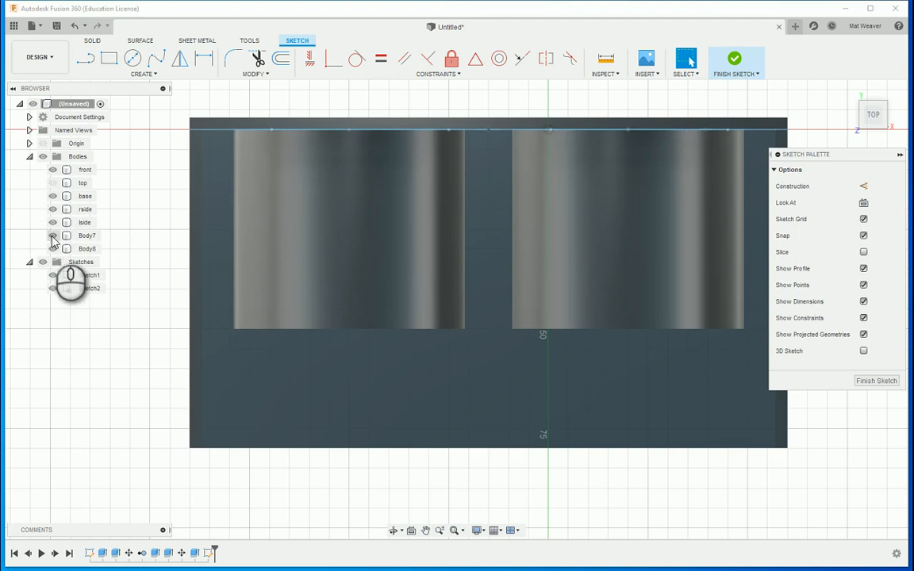
click(52, 235)
click(52, 248)
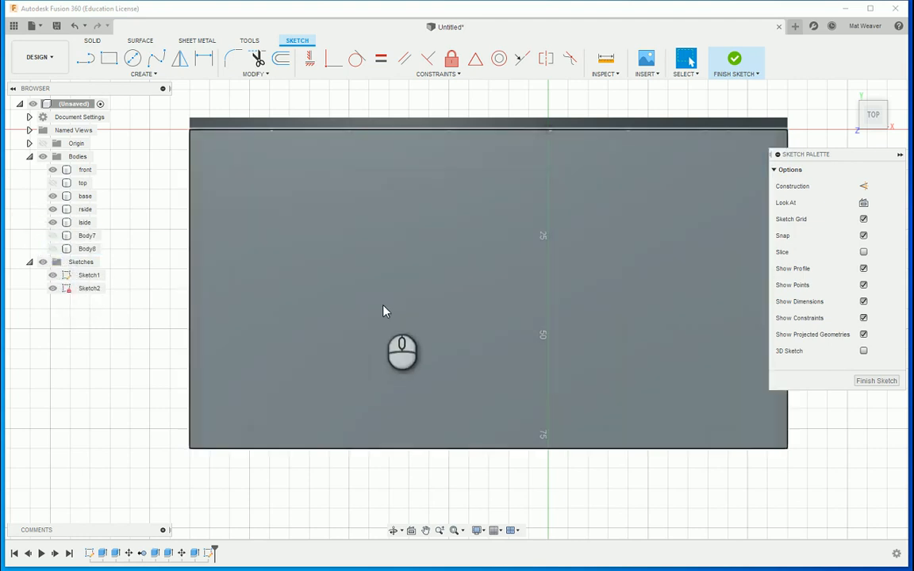
Draw a rectangle 17 mm wide and 15 mm deep on the base, near the box's open edge.
key(r)
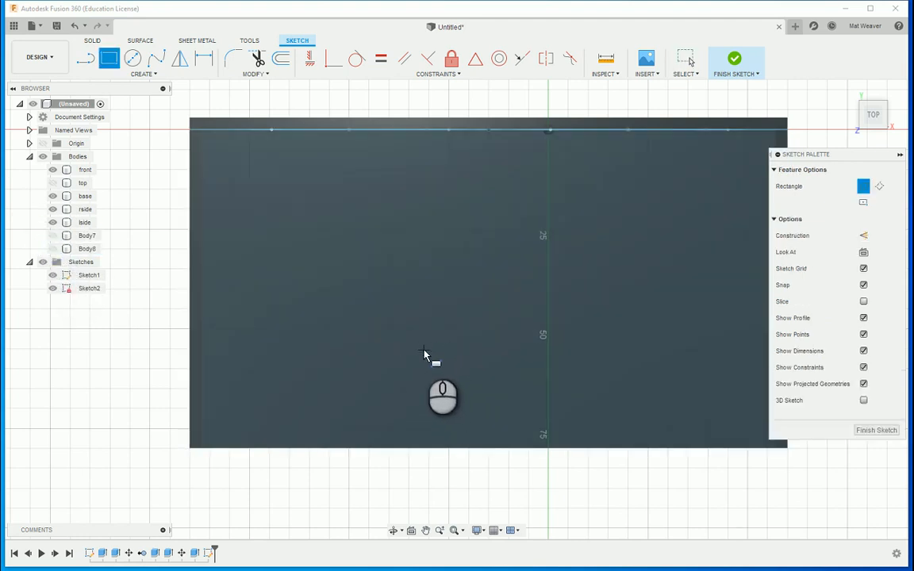
click(423, 349)
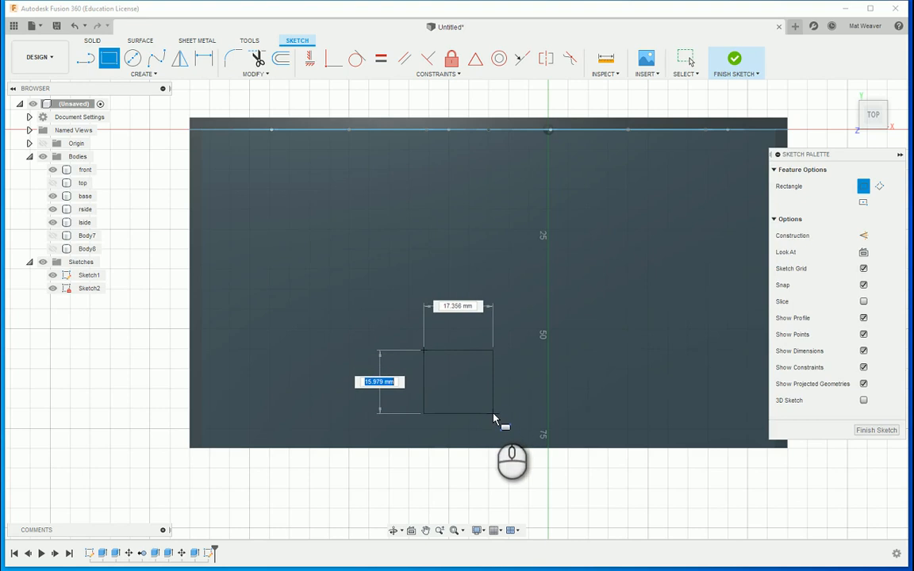
text(15)
key(Tab)
text(17)
key(Return)
key(Escape)
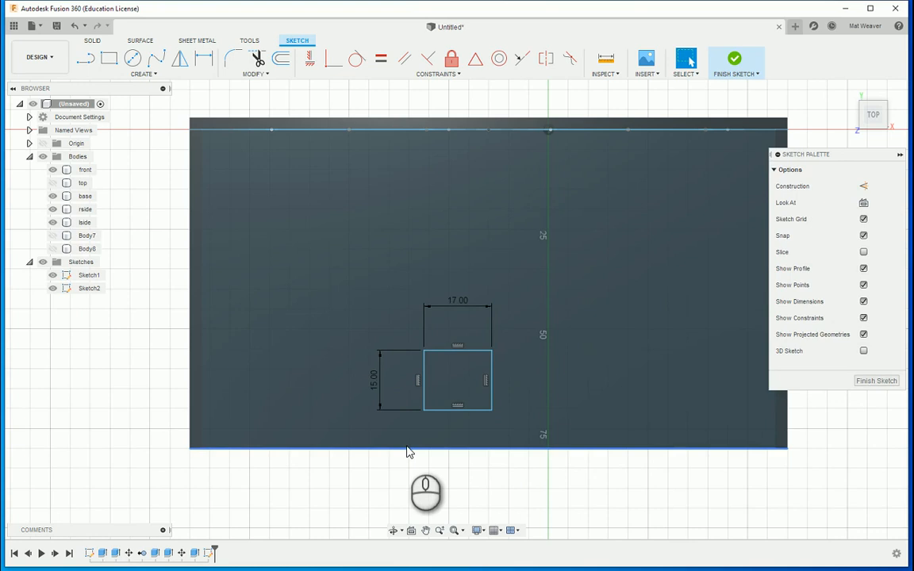
Offset the 17 by 15 mm rectangle outward by about 0.79 mm and finish the sketch.
key(o)
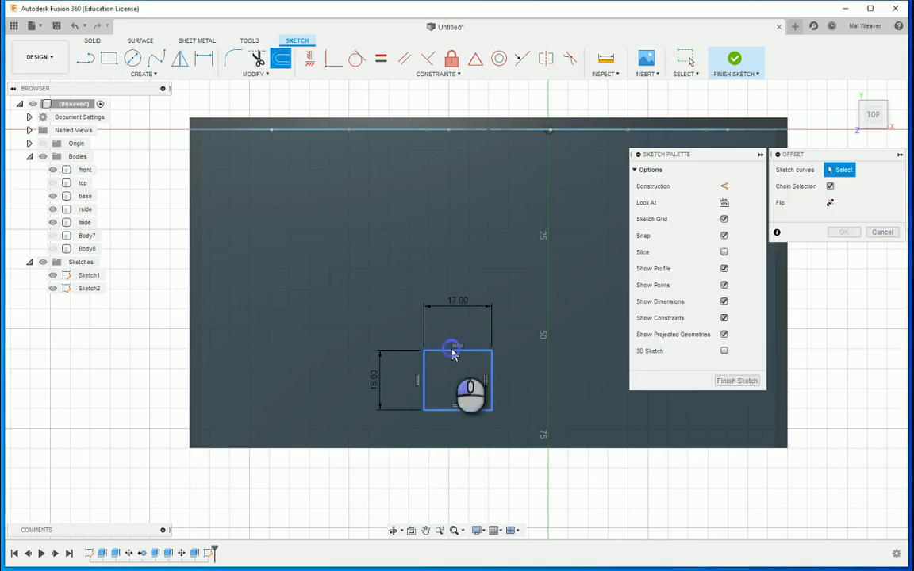
click(453, 350)
drag(451, 346, 451, 344)
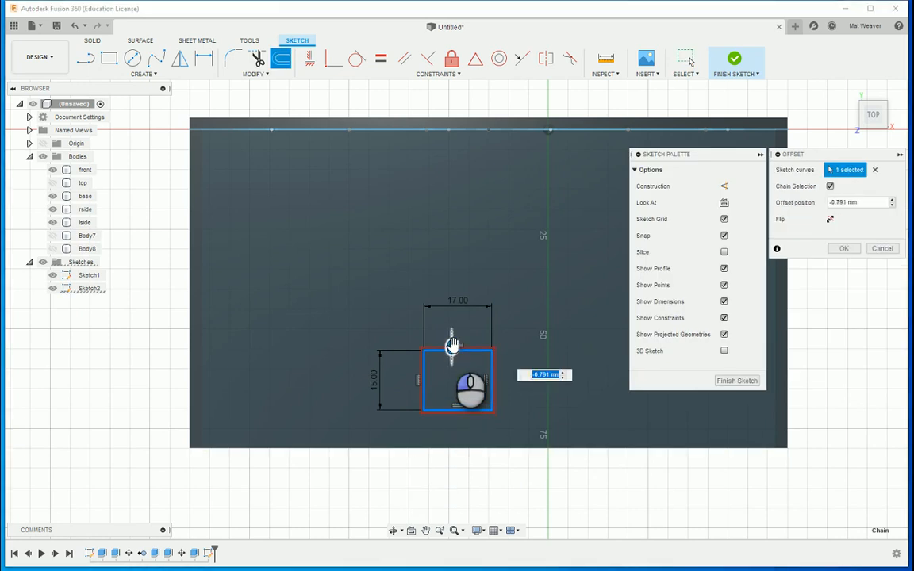
key(Return)
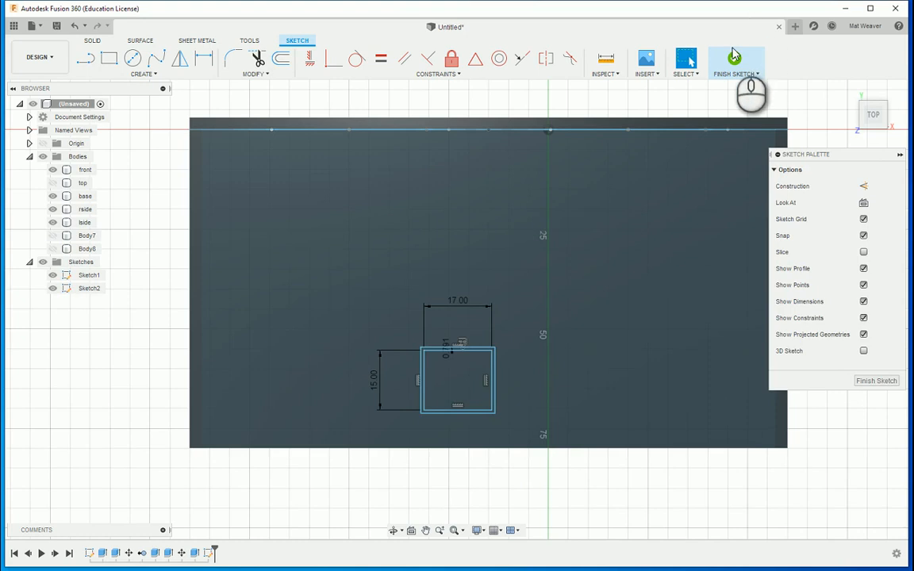
click(731, 55)
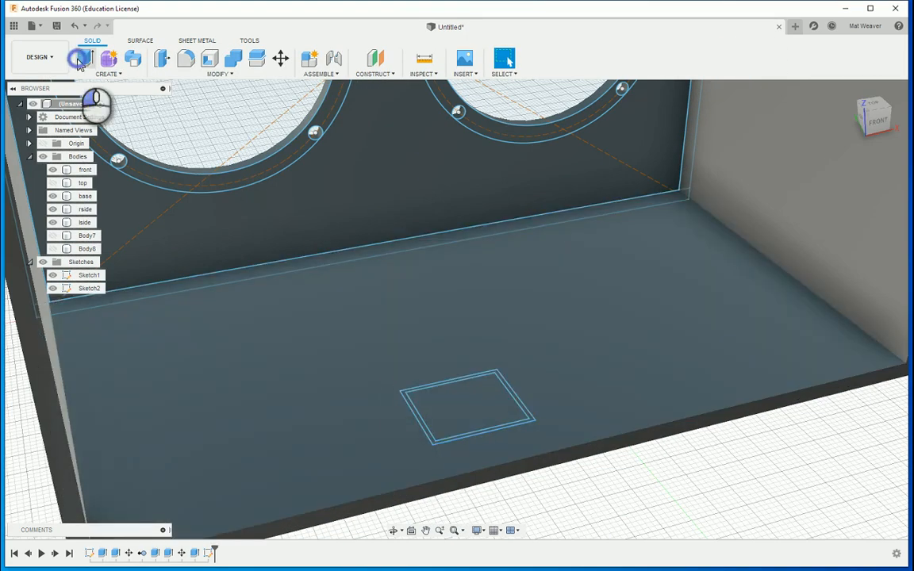
Extrude the thin rectangular border on the base 4 mm upward as a new body.
click(85, 58)
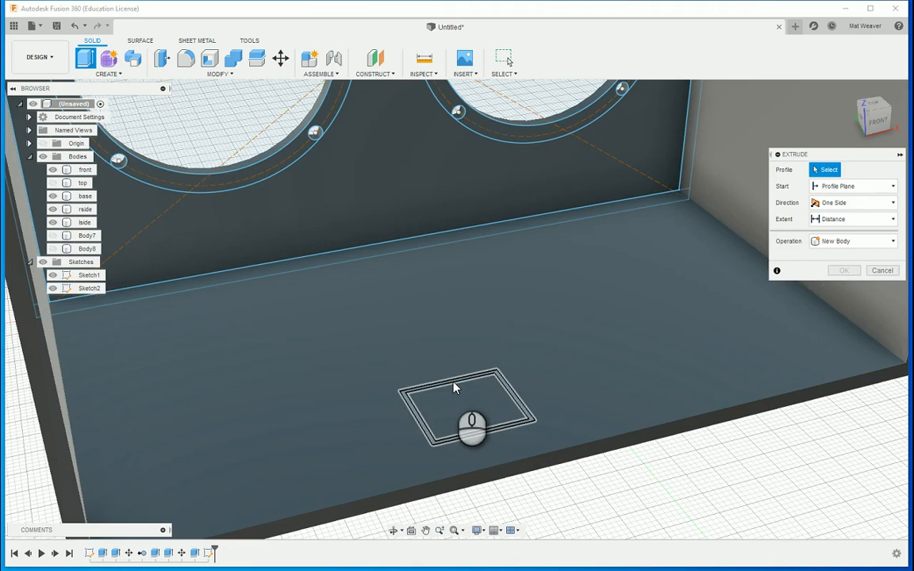
click(453, 383)
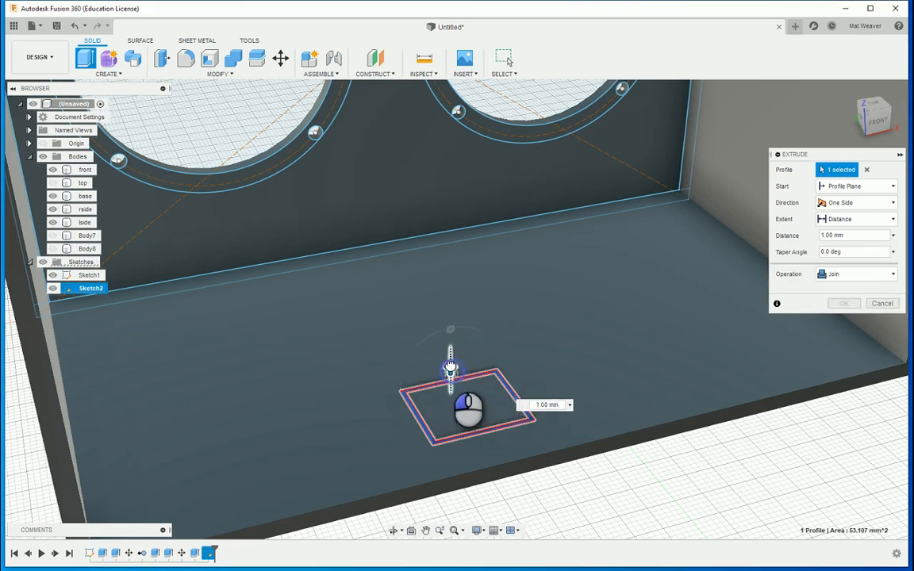
drag(449, 367, 449, 354)
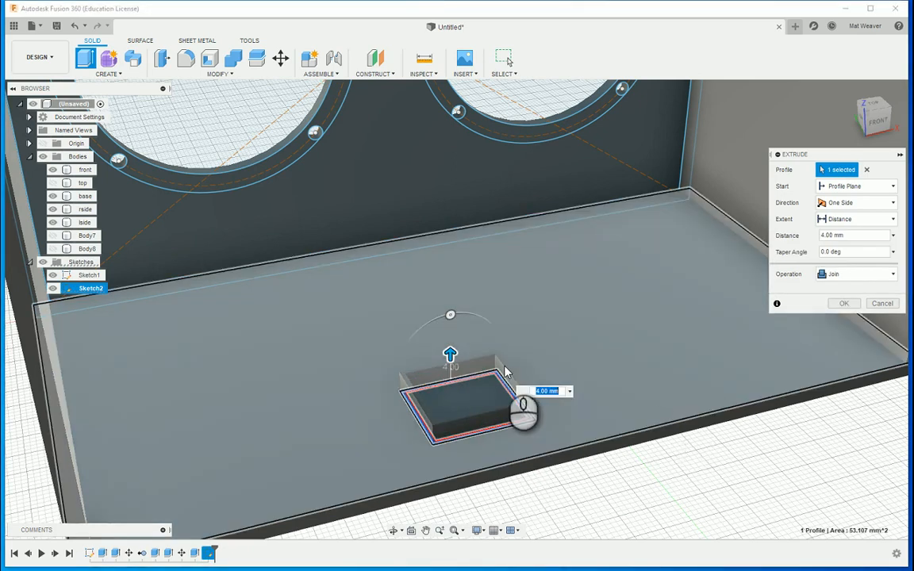
click(842, 275)
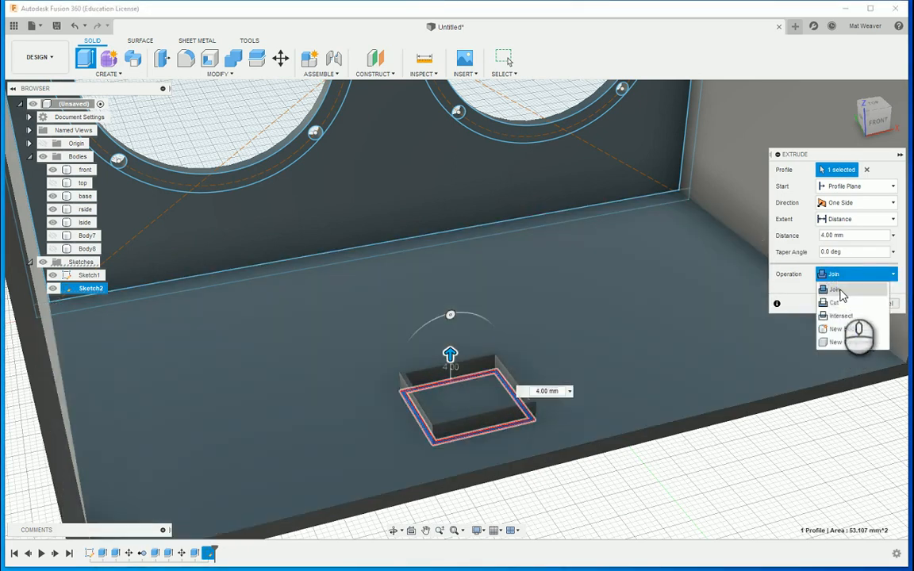
click(836, 329)
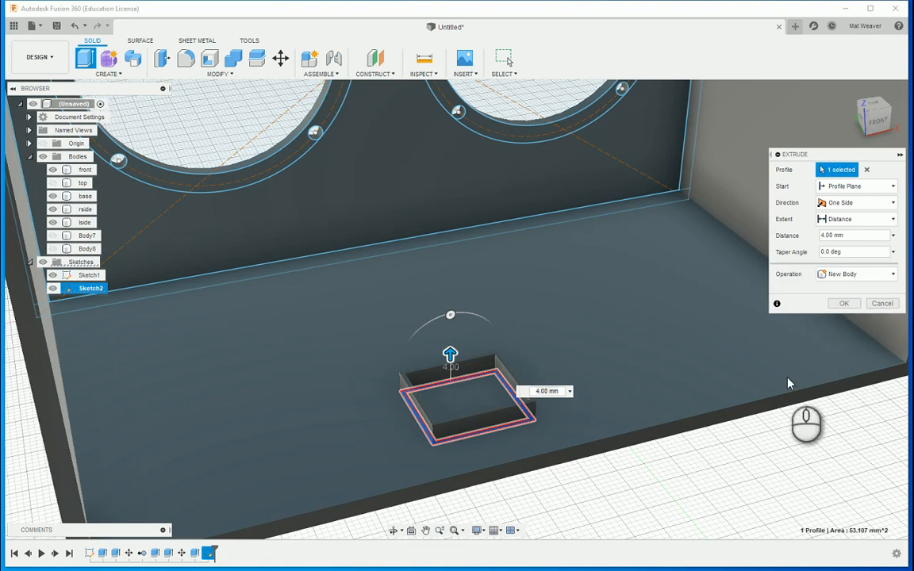
click(842, 304)
Examine the raised rectangular frame and the base panel around it.
click(440, 395)
click(467, 367)
click(442, 407)
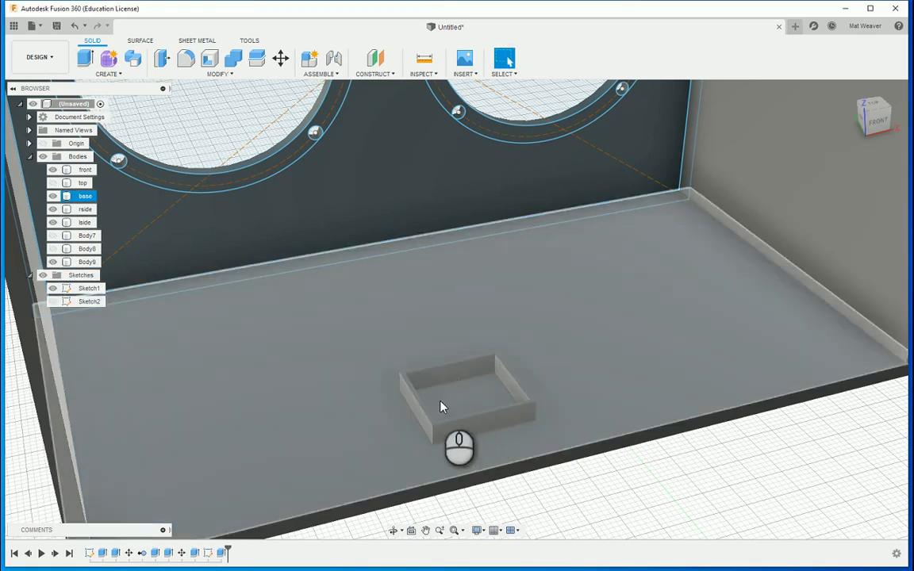
click(456, 372)
click(475, 399)
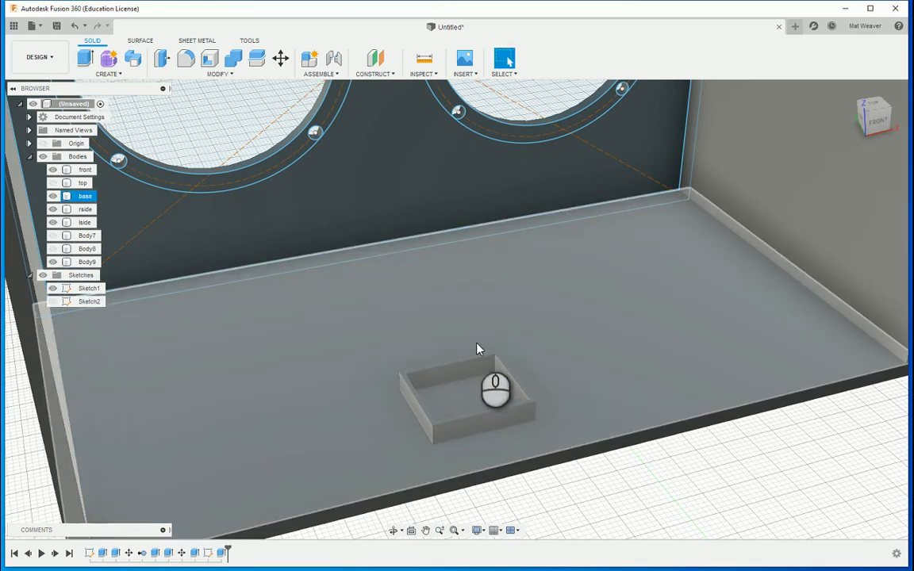
scroll(464, 419, up, 2)
scroll(467, 450, down, 5)
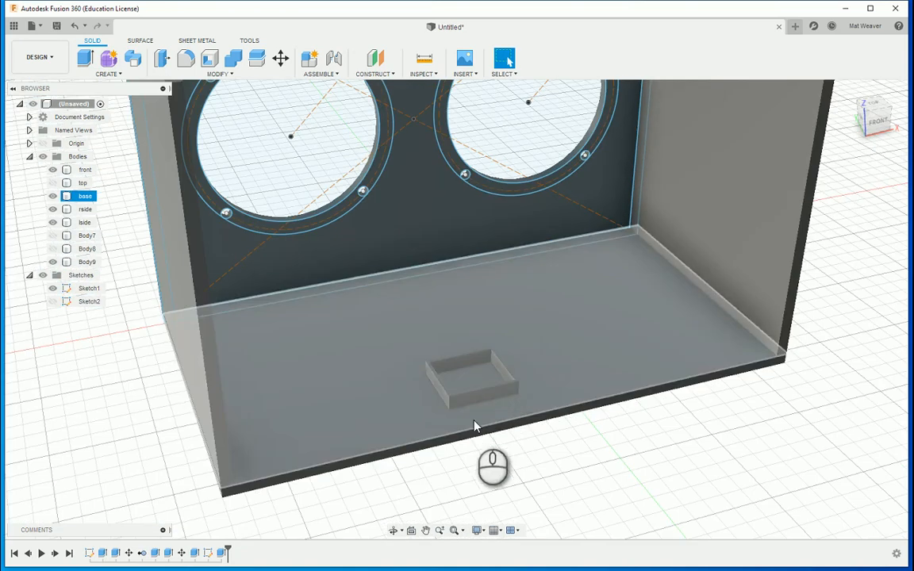
scroll(475, 421, up, 3)
click(476, 382)
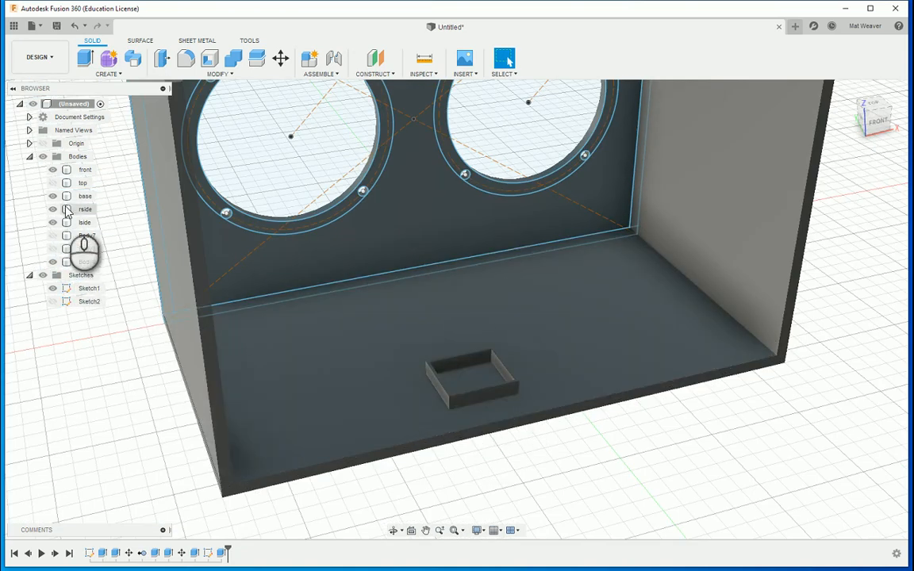
Rename the raised frame body circuit, and the two tube bodies Body8 and Body7 ltube and rtube.
click(87, 263)
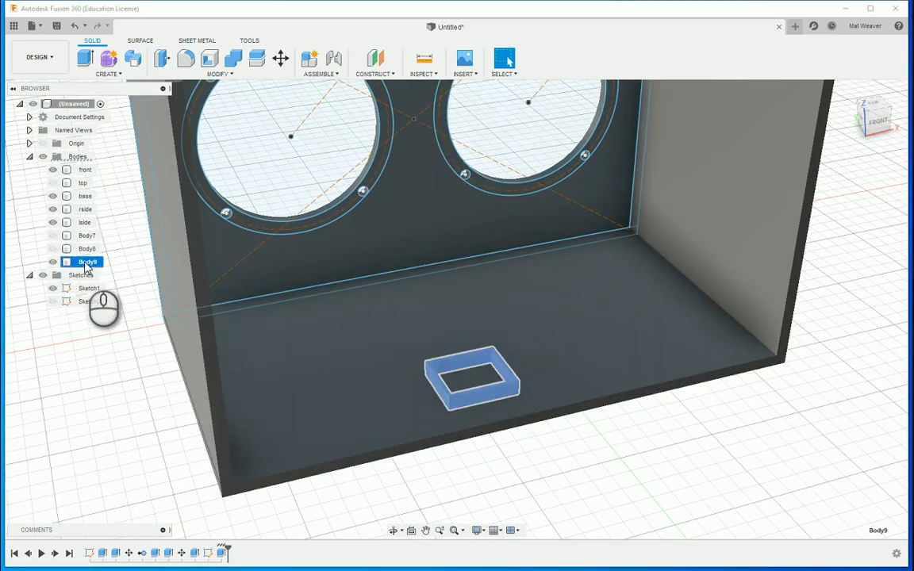
double_click(87, 267)
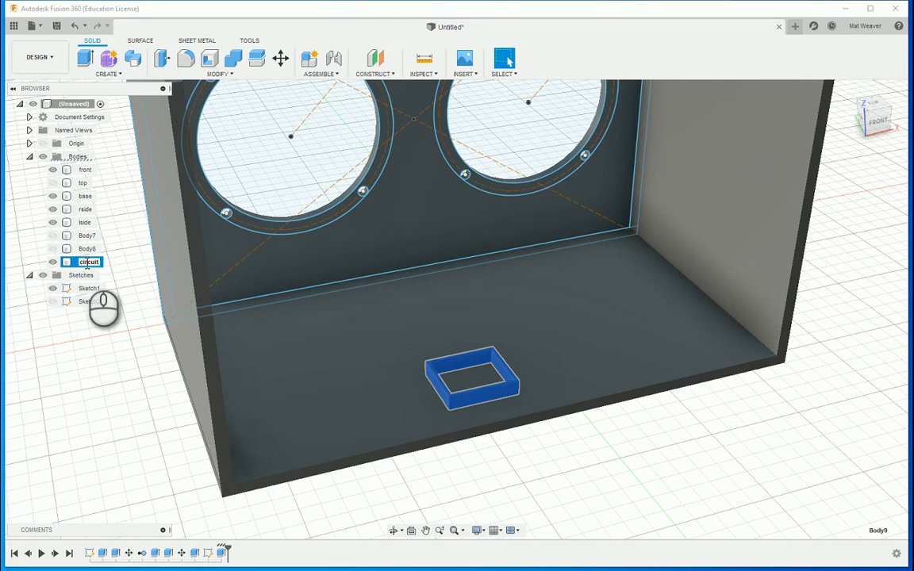
click(87, 249)
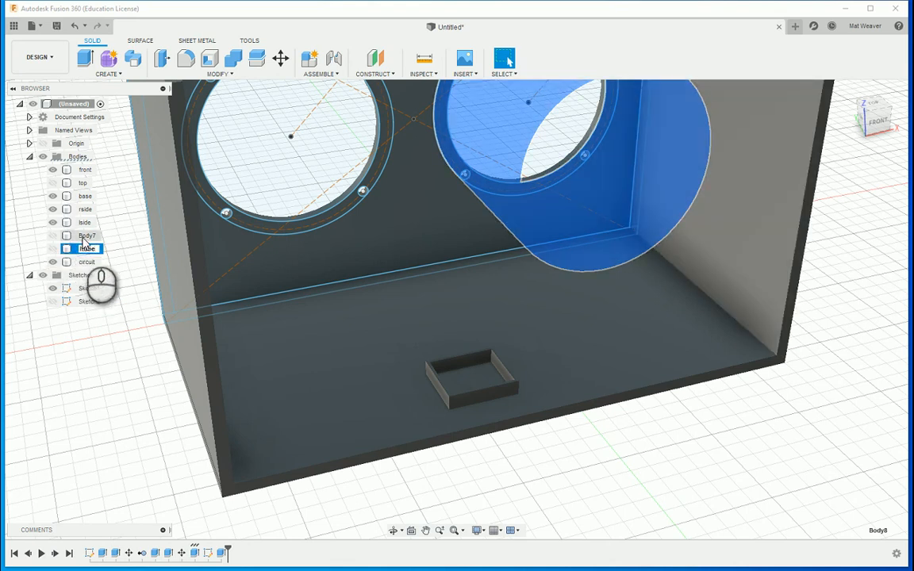
click(83, 238)
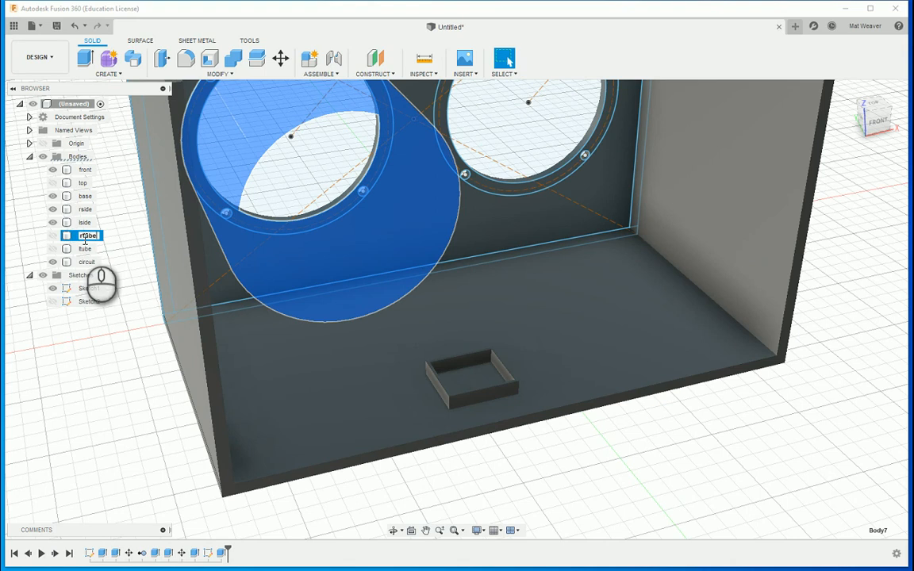
click(96, 388)
Show the top, rtube and ltube bodies again.
scroll(666, 420, down, 3)
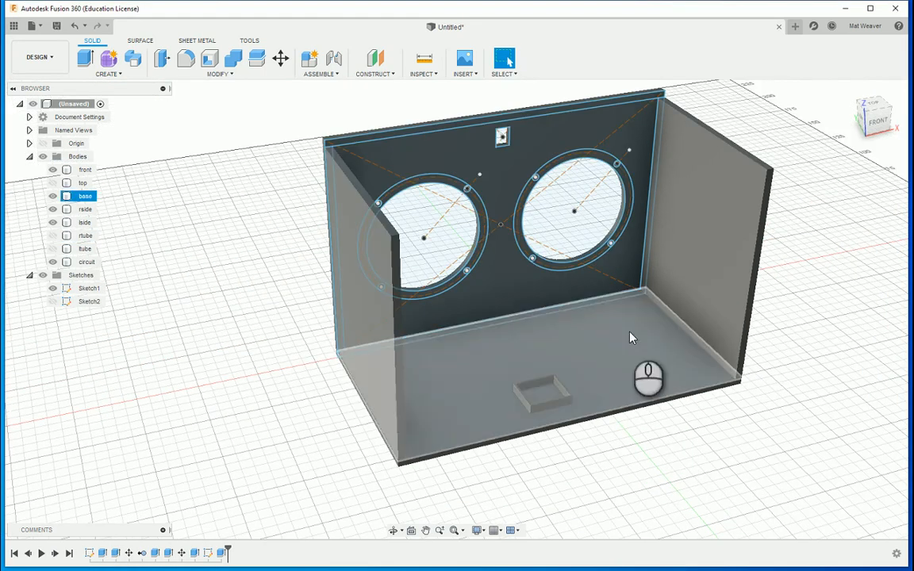
click(53, 183)
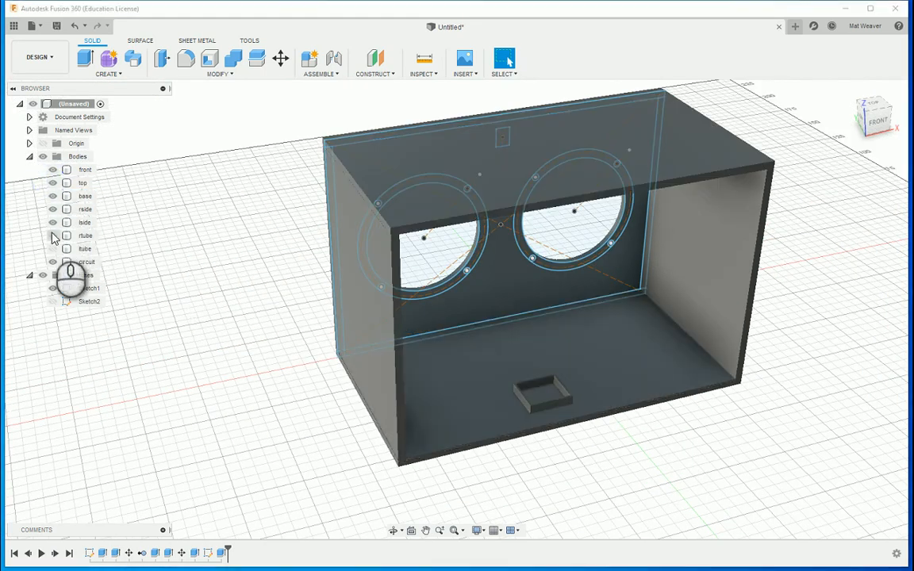
click(52, 235)
click(52, 248)
Examine the box with its tubes and circuit frame from the open end, the sides and the front panel.
mouse_move(162, 368)
shift+middle_down()
mouse_move(215, 347)
mouse_move(168, 354)
shift+middle_up()
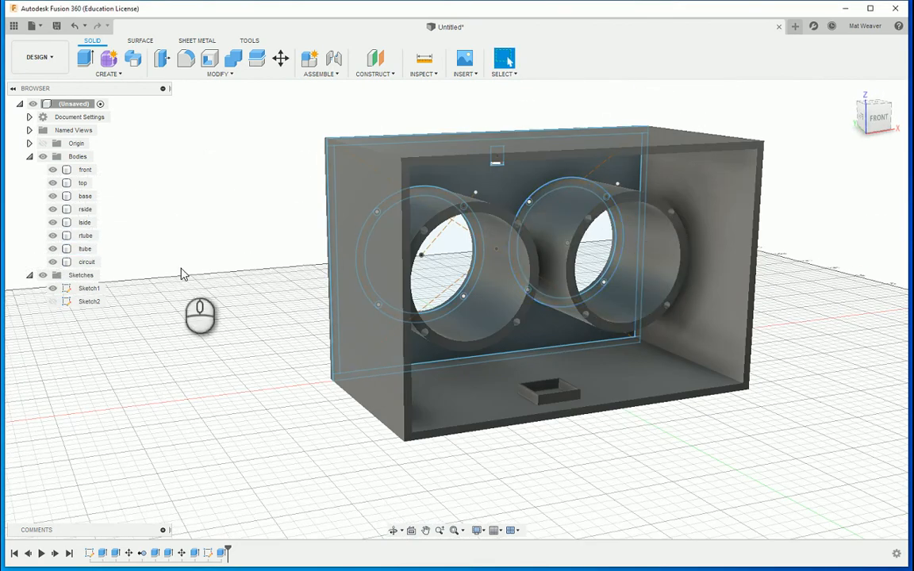
shift+middle_drag(181, 274, 217, 275)
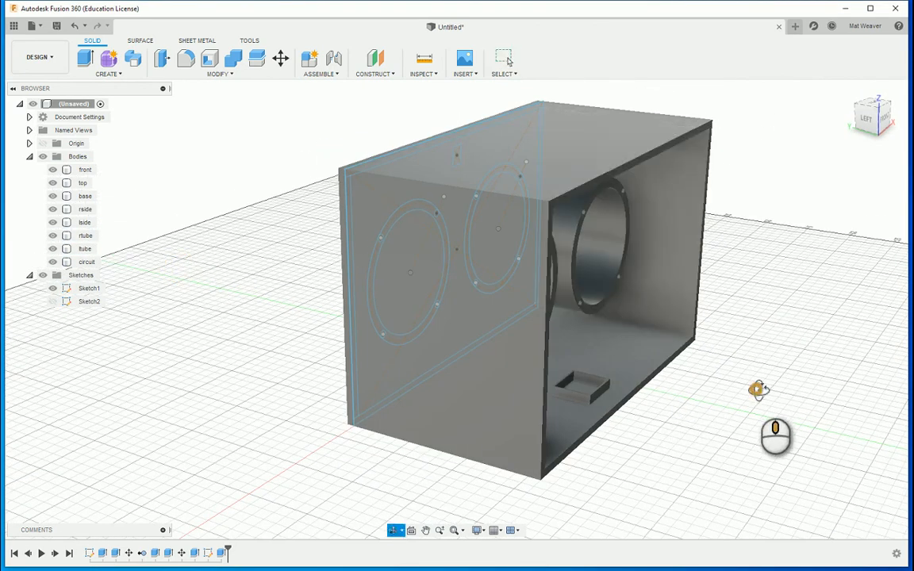
shift+middle_drag(757, 389, 754, 388)
scroll(623, 274, up, 5)
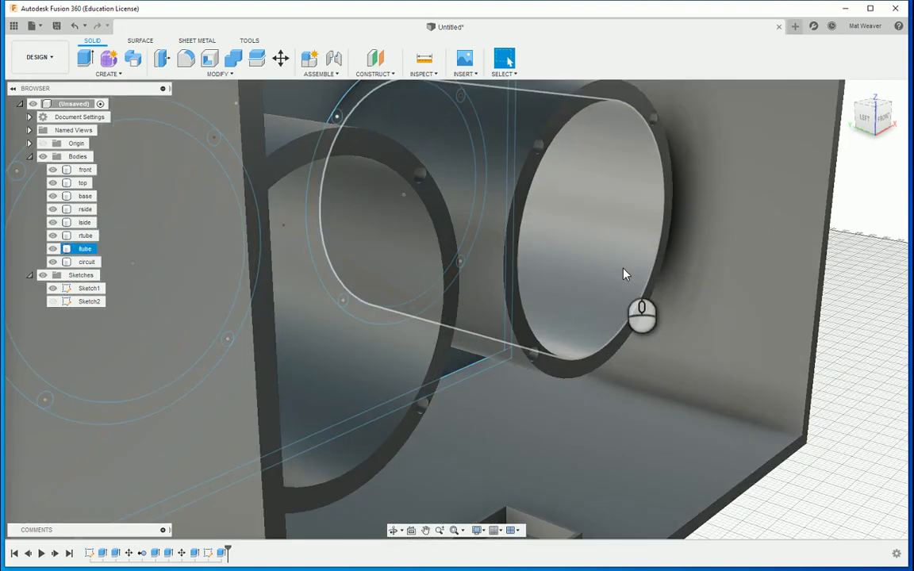
scroll(624, 274, down, 10)
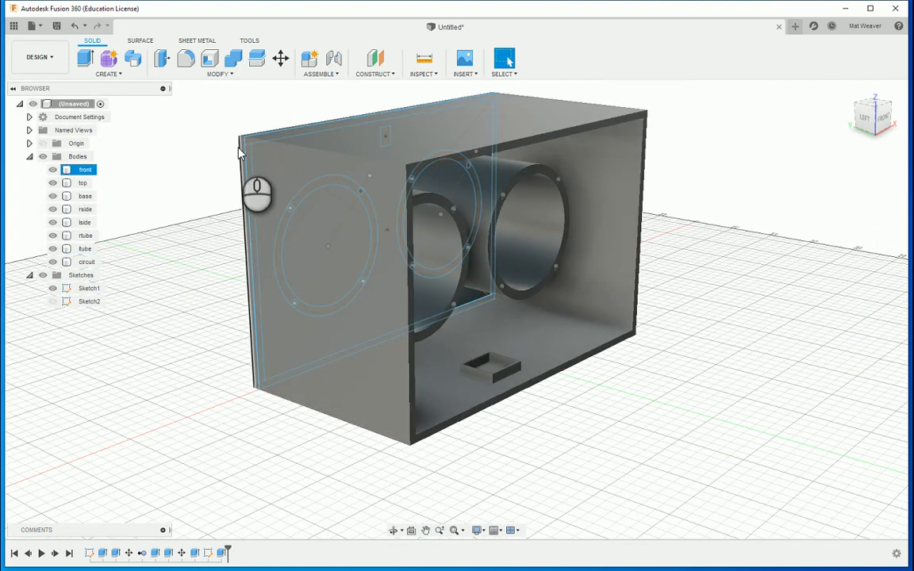
click(79, 175)
shift+middle_drag(243, 214, 356, 222)
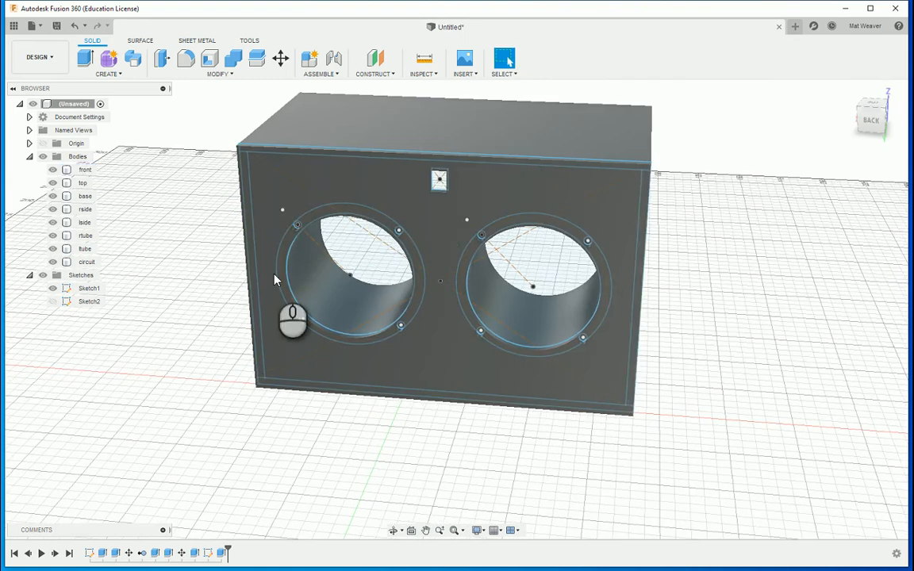
shift+middle_drag(694, 301, 241, 249)
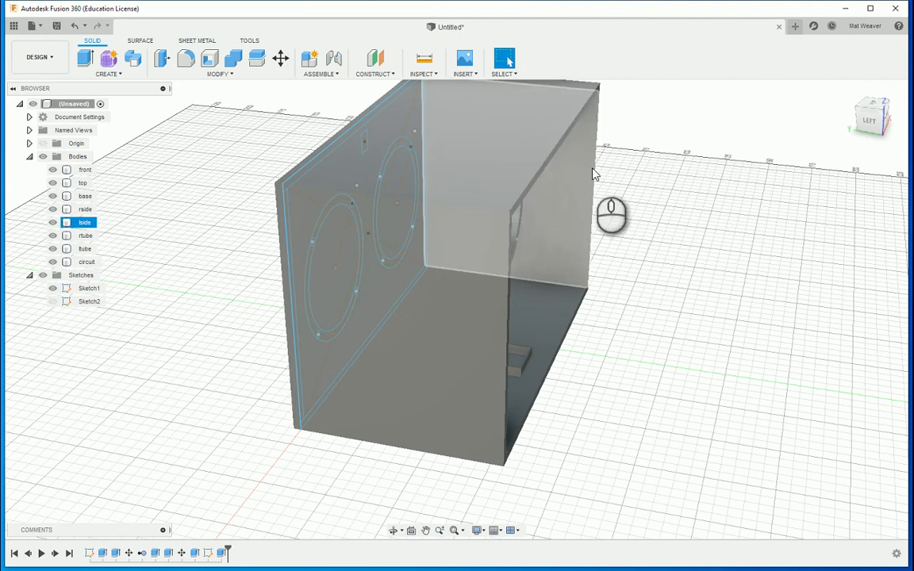
Create a sketch on the top panel's narrow edge face at the box's open end.
scroll(590, 175, up, 3)
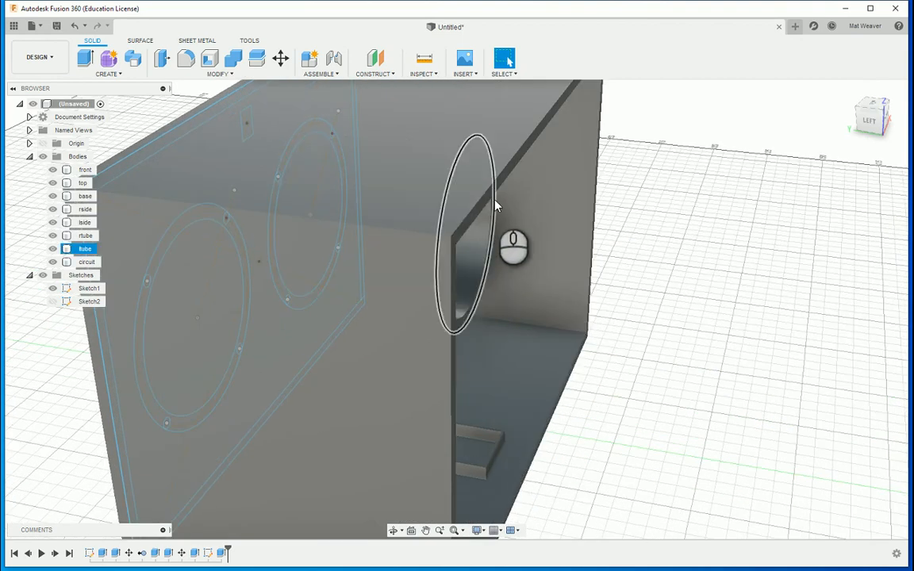
shift+middle_drag(466, 300, 455, 324)
shift+middle_drag(552, 154, 506, 168)
click(505, 171)
right_click(504, 169)
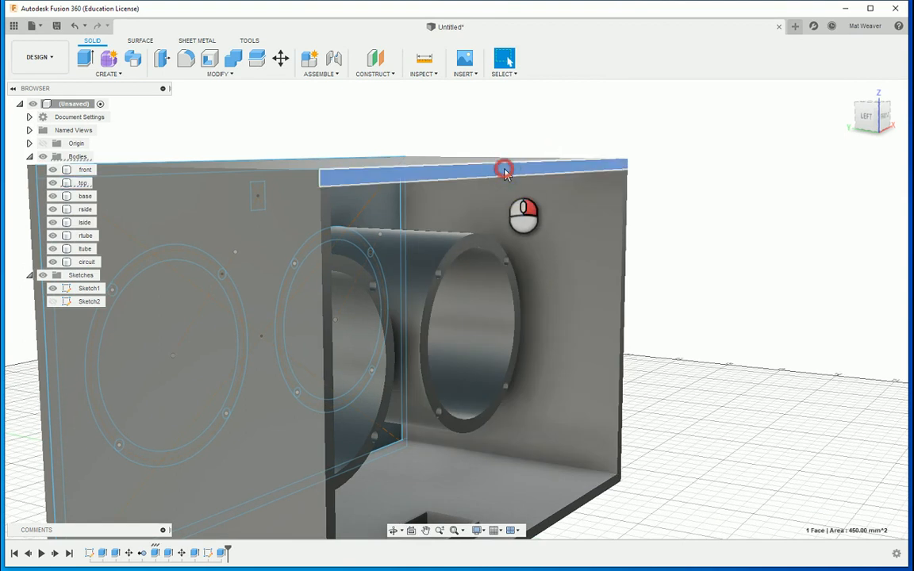
click(499, 226)
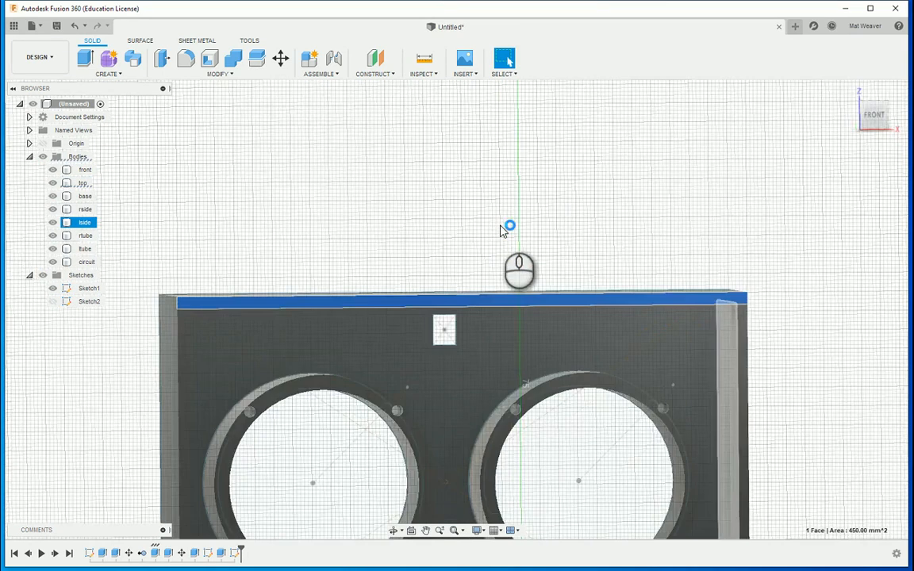
scroll(446, 399, down, 4)
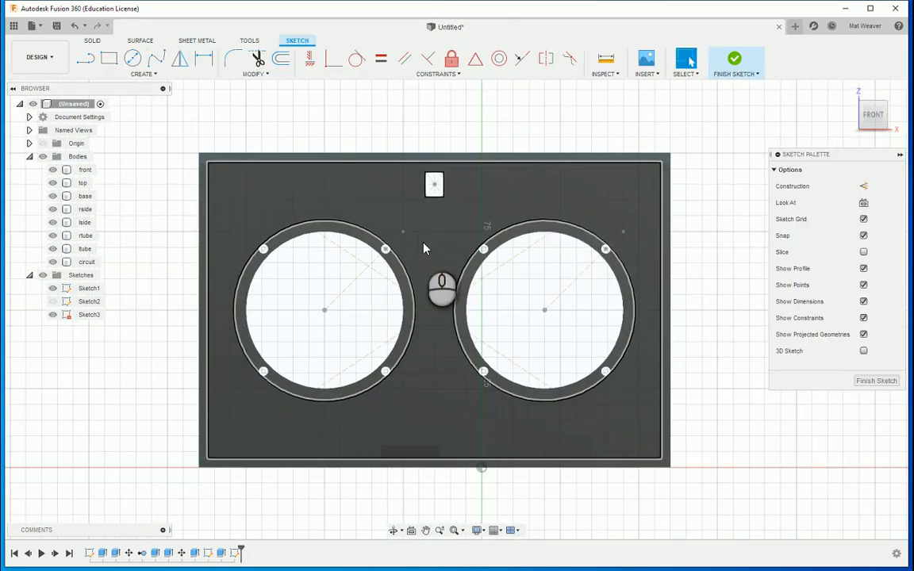
Draw a rectangle between opposite outer corners of the box's open end and finish the sketch.
click(108, 58)
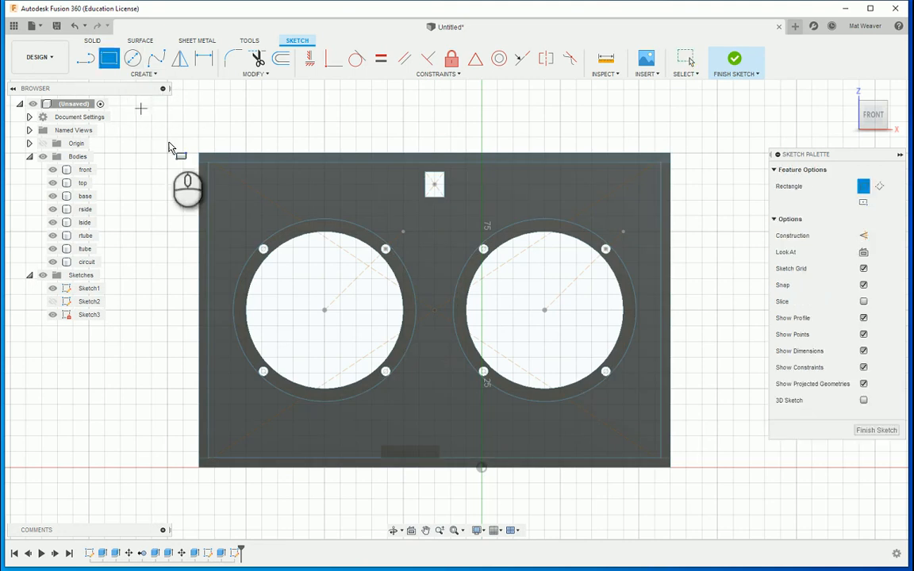
click(199, 153)
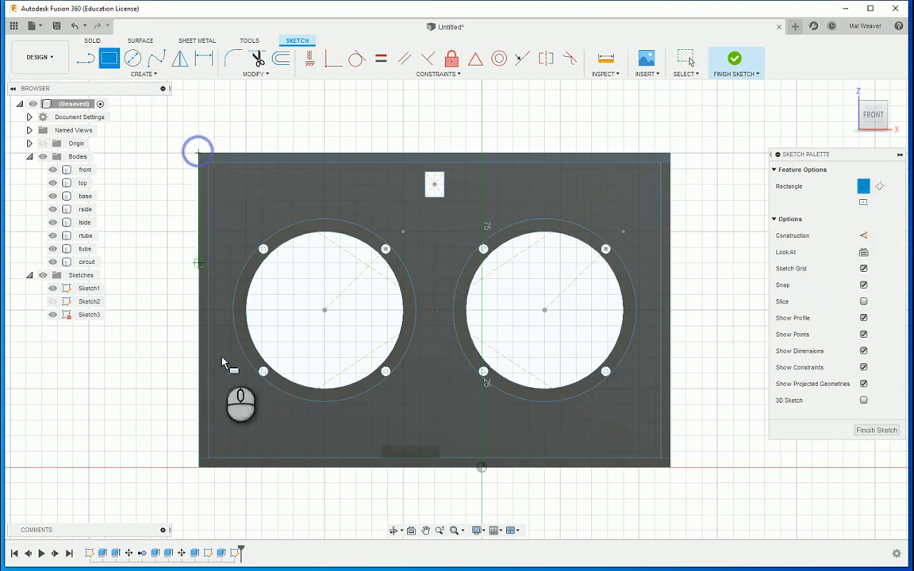
click(669, 468)
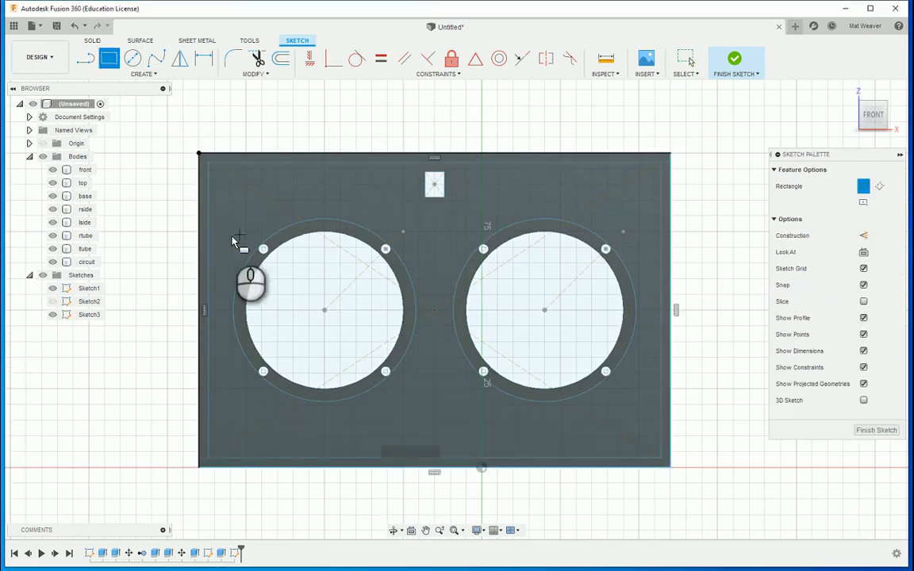
shift+middle_drag(175, 252, 248, 284)
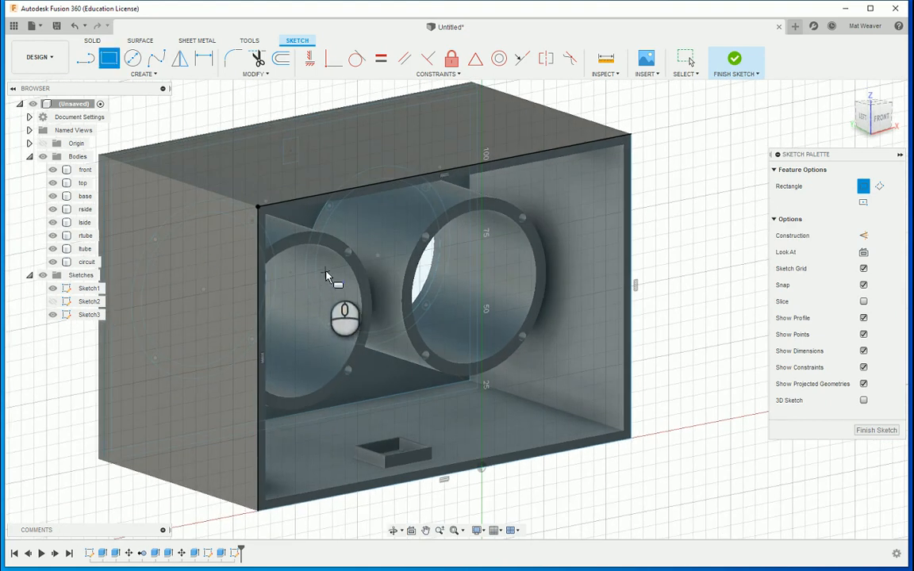
click(736, 63)
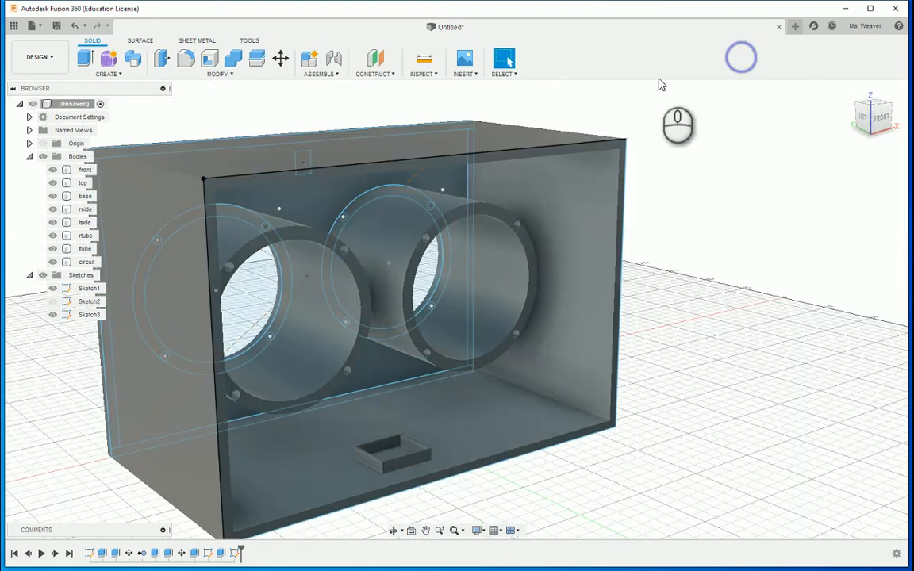
Extrude both rectangle profiles across the box's open end outward by 3 mm as a new body.
click(87, 60)
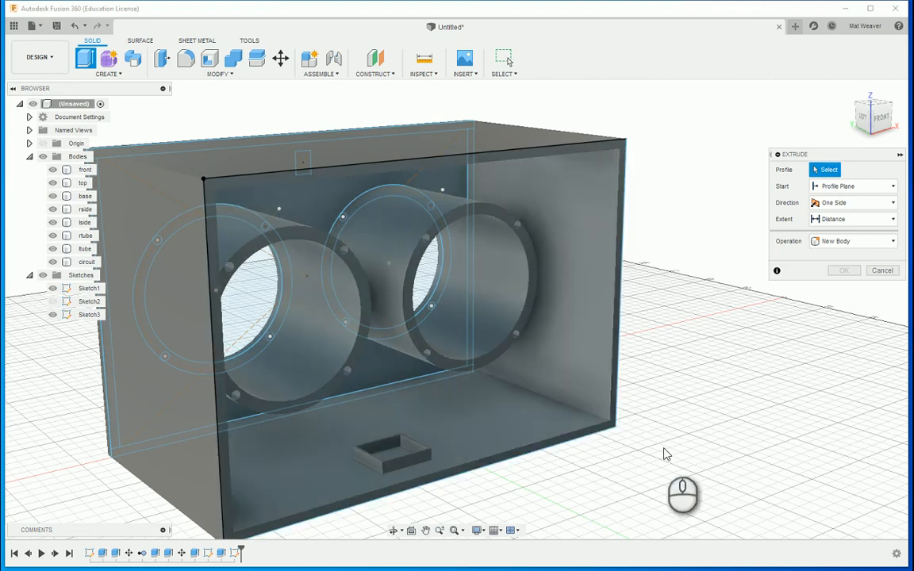
shift+middle_drag(612, 465, 602, 143)
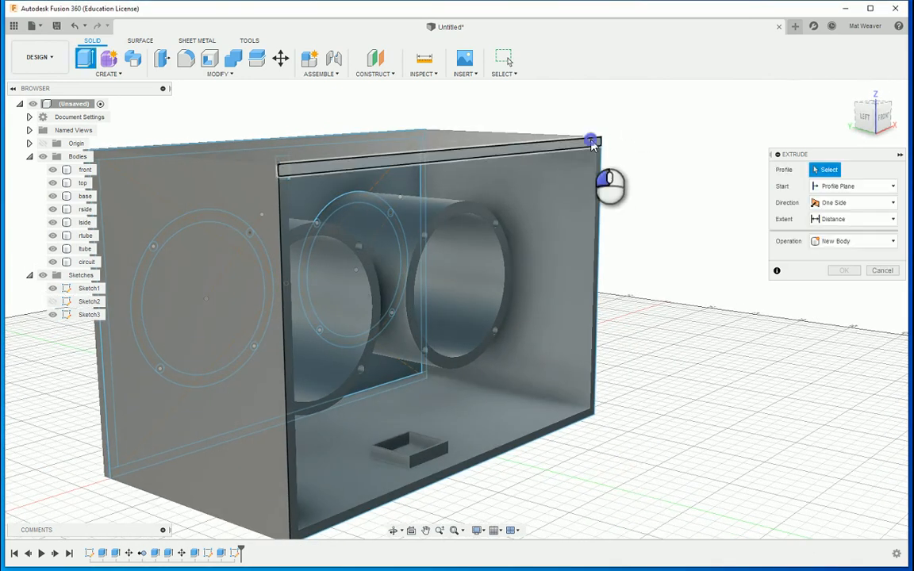
click(596, 147)
click(579, 373)
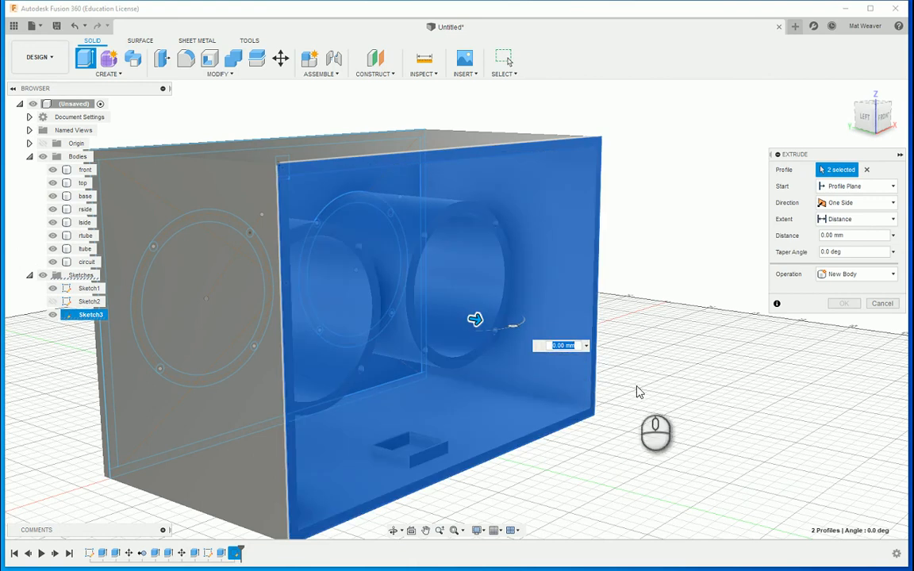
text(3)
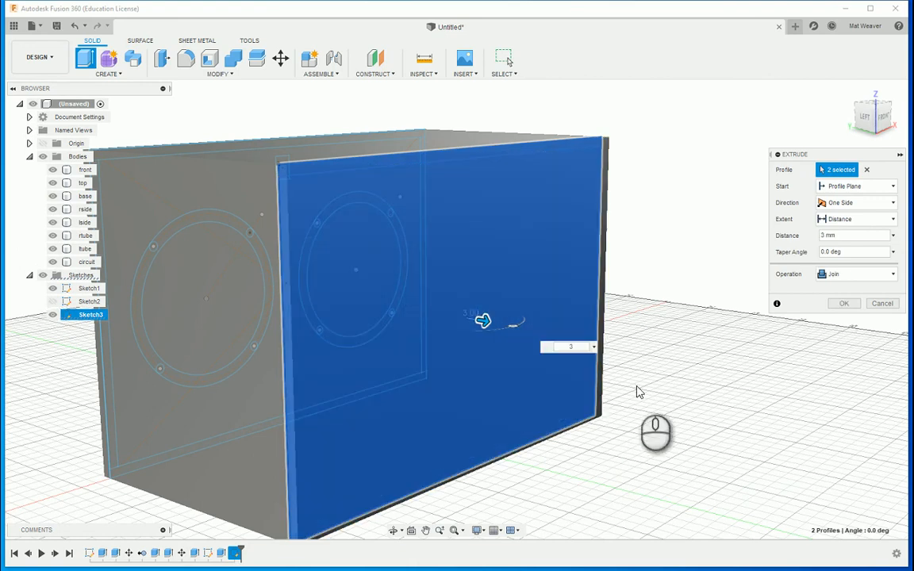
click(856, 275)
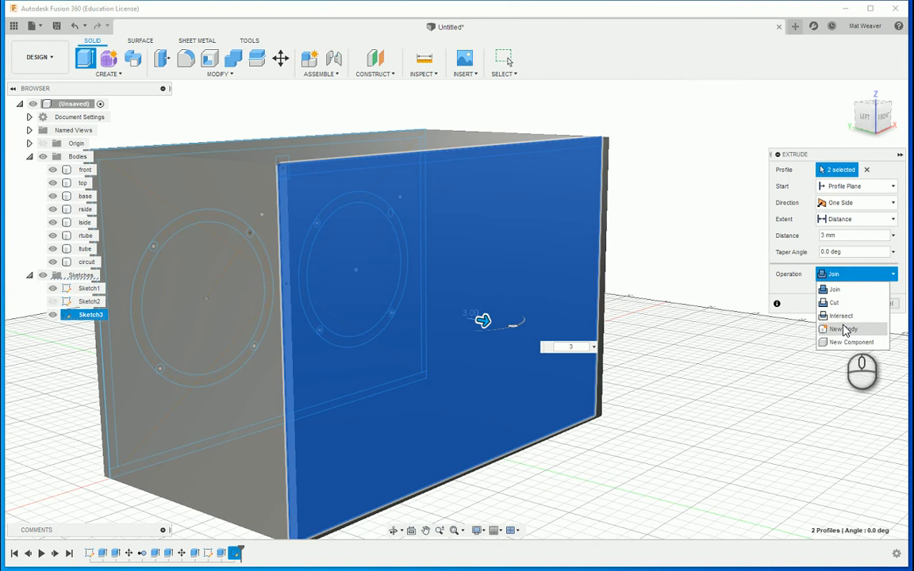
click(845, 329)
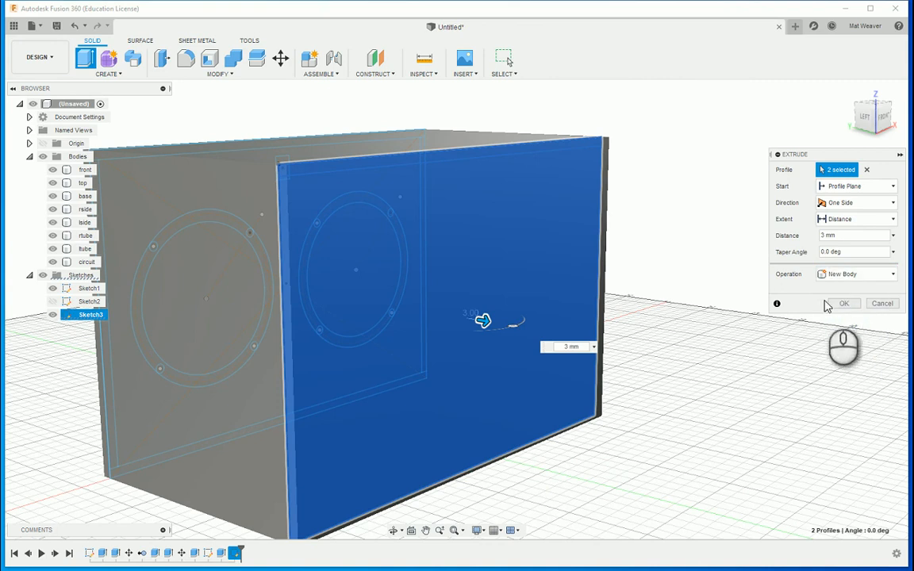
click(844, 303)
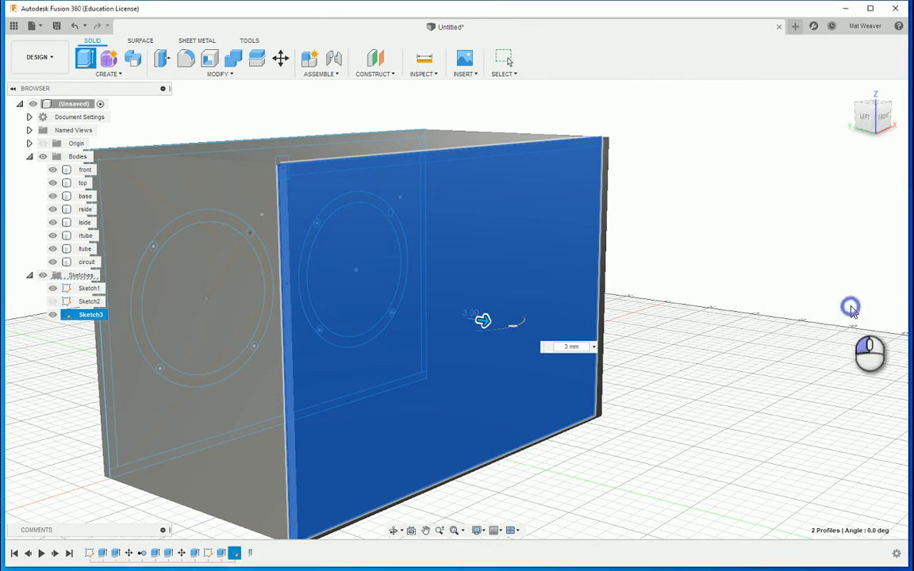
View the box from the left and set the visual style to Shaded with Hidden Edges.
click(112, 212)
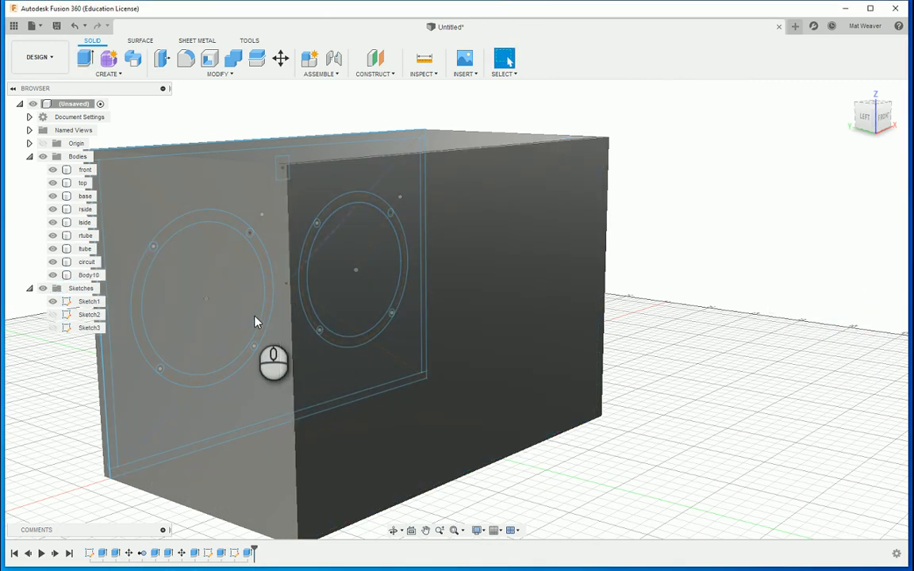
click(864, 120)
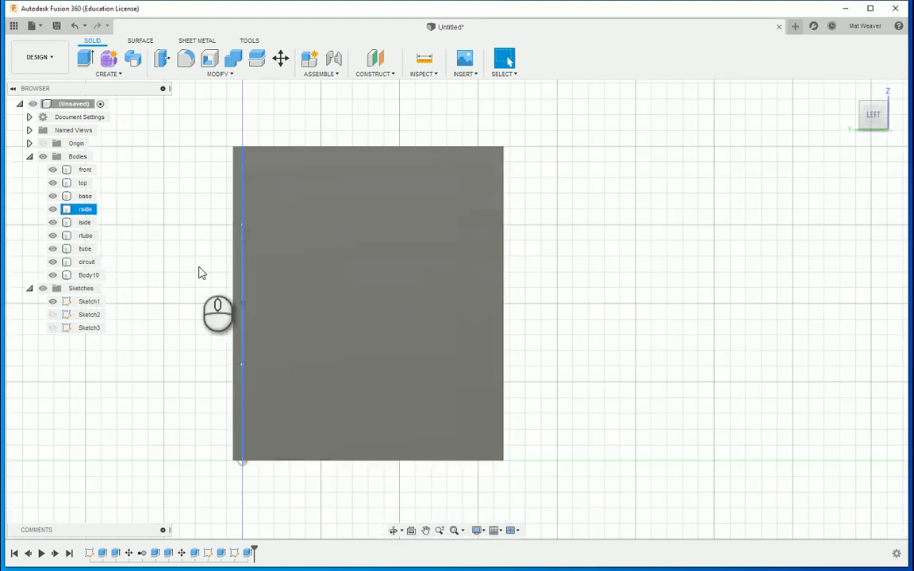
click(478, 531)
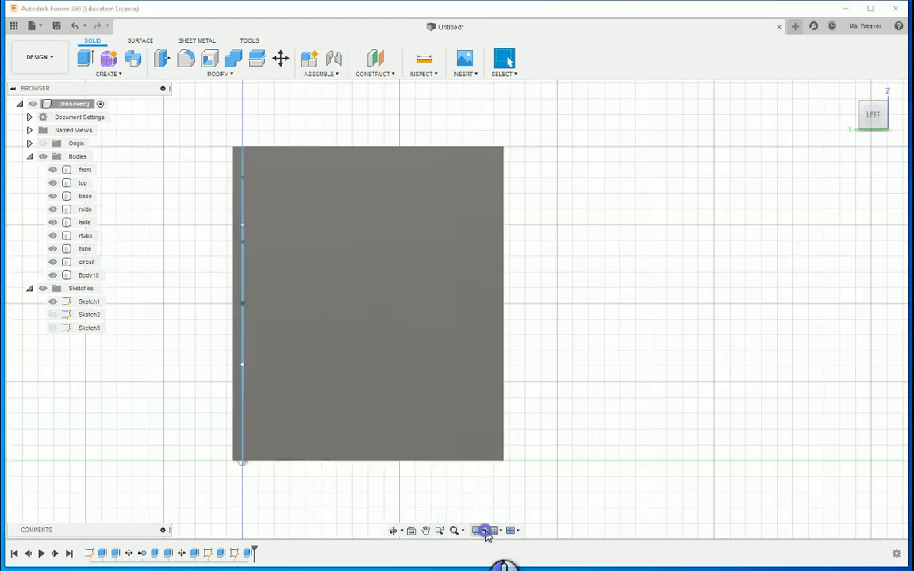
mouse_move(555, 434)
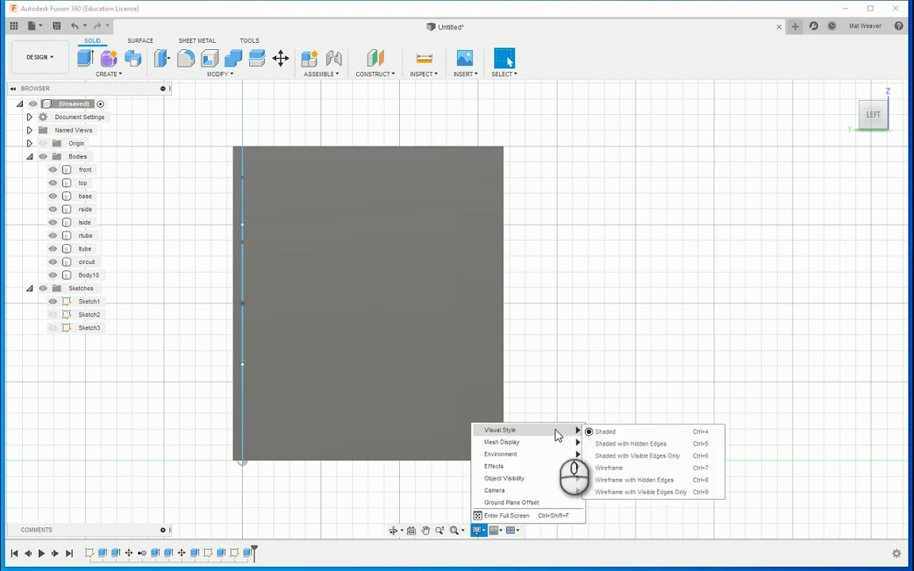
click(631, 444)
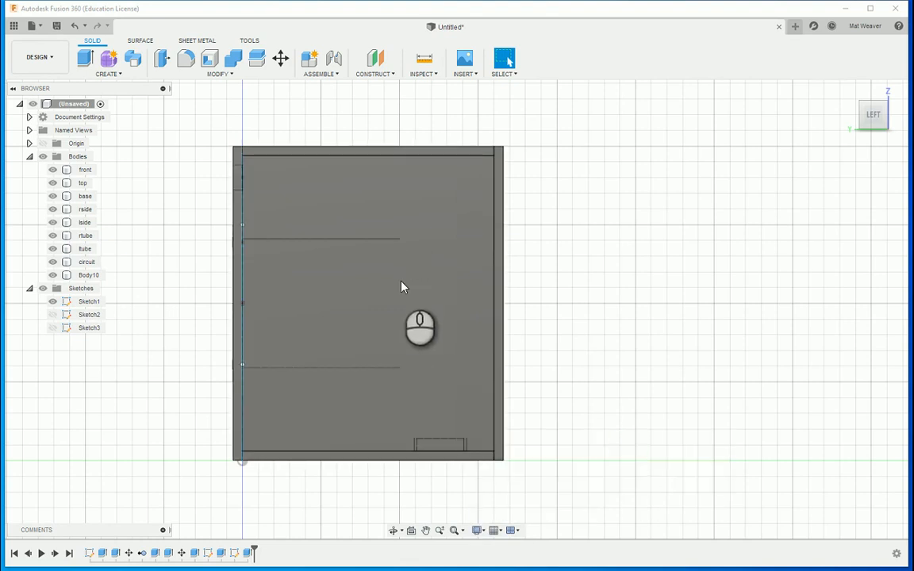
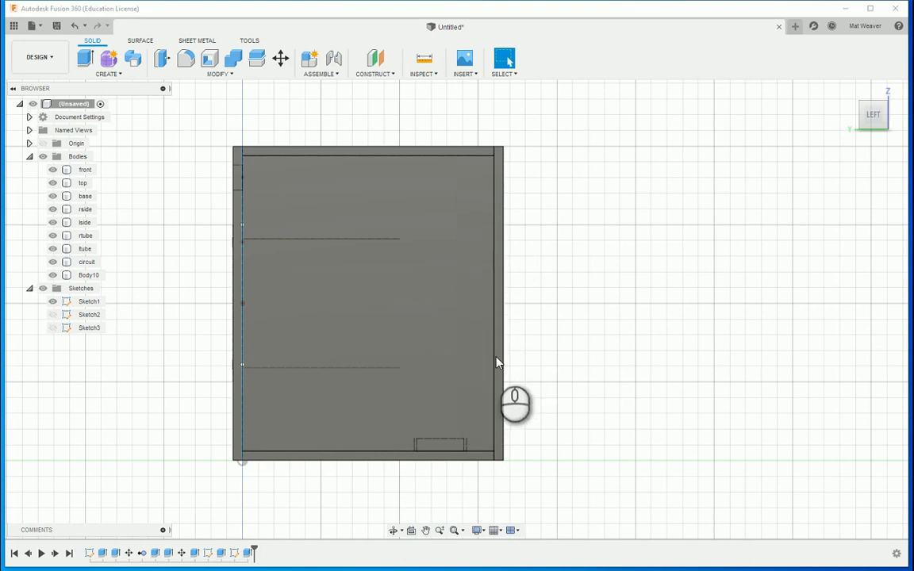
Hide the front, top, rside and lside bodies.
click(53, 170)
click(53, 183)
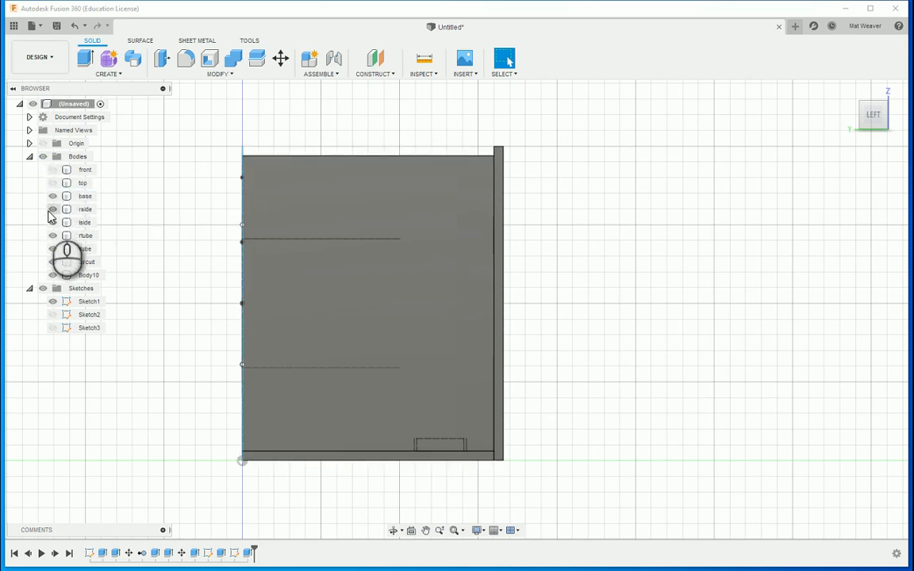
click(53, 209)
click(52, 224)
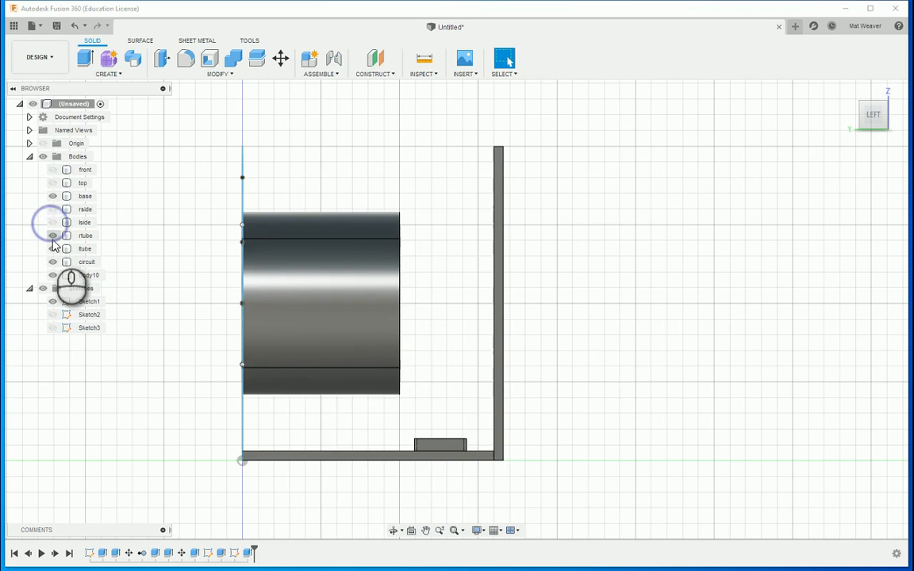
Sketch a rectangle of about 1755 mm² near a lower corner of the new end panel's outer face and finish the sketch.
shift+middle_drag(345, 326, 359, 340)
shift+middle_drag(519, 284, 368, 287)
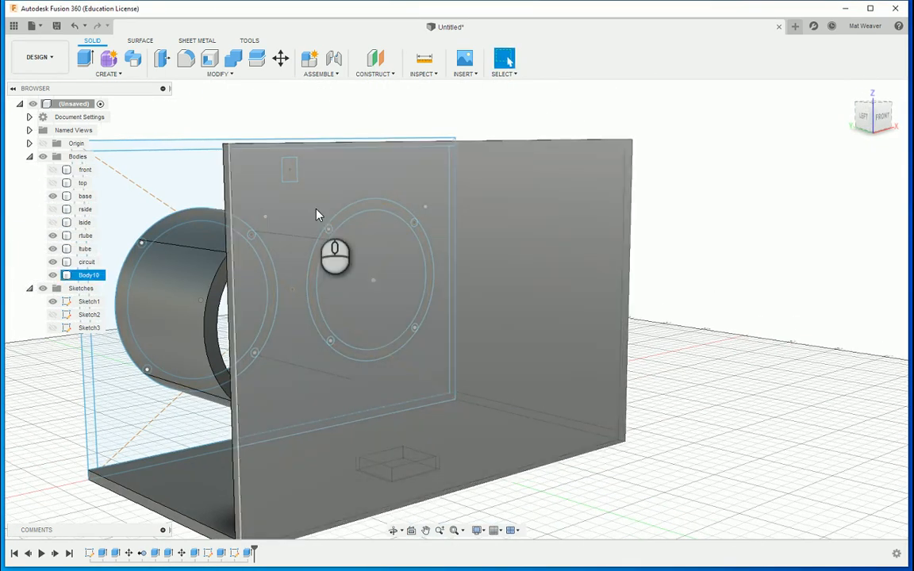
click(350, 321)
right_click(427, 357)
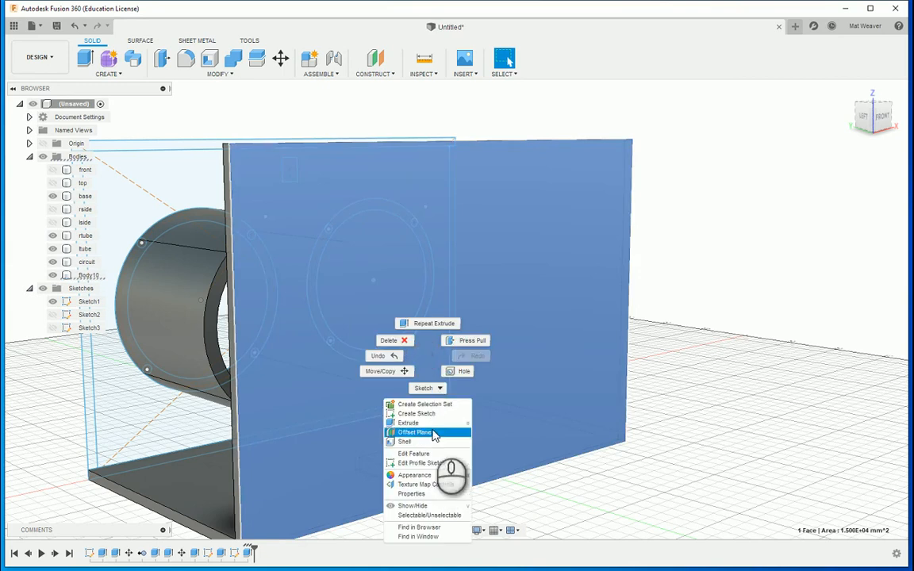
click(434, 415)
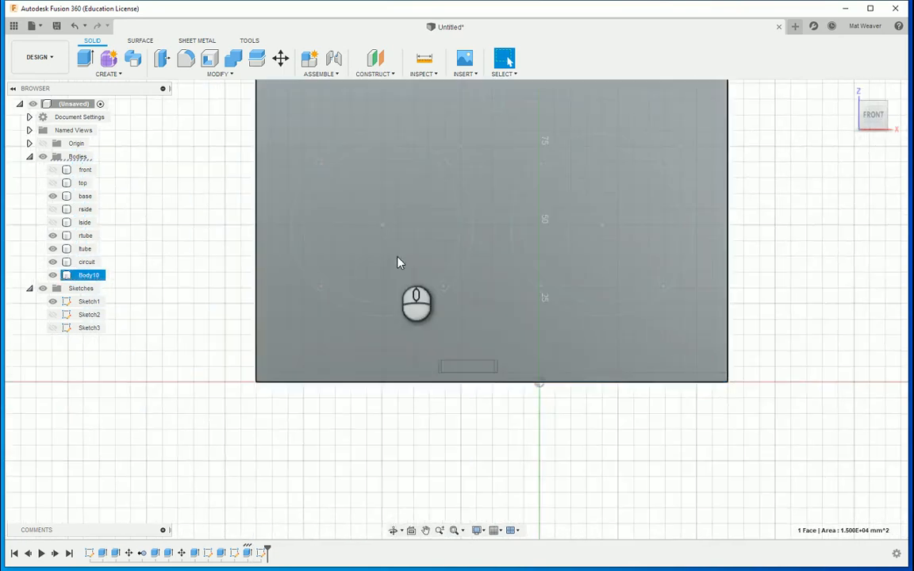
key(r)
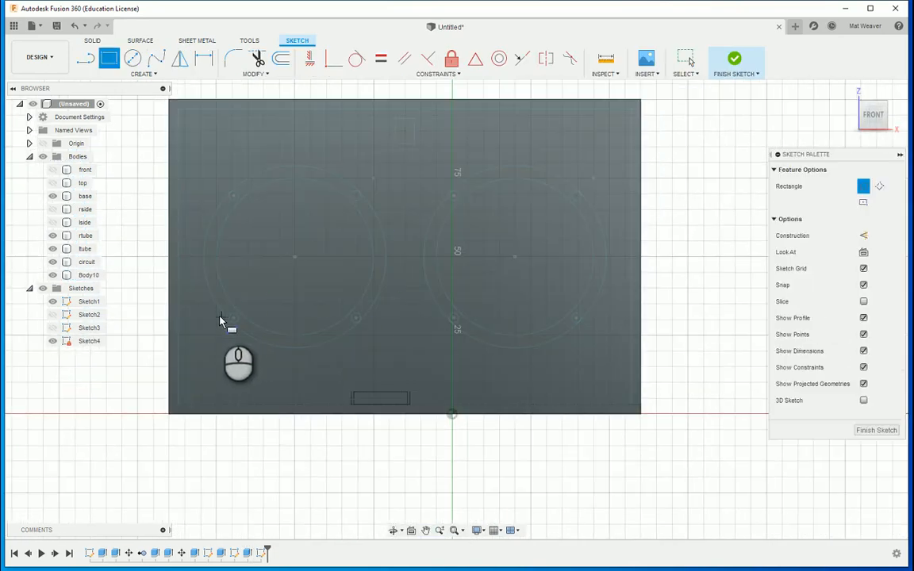
click(618, 391)
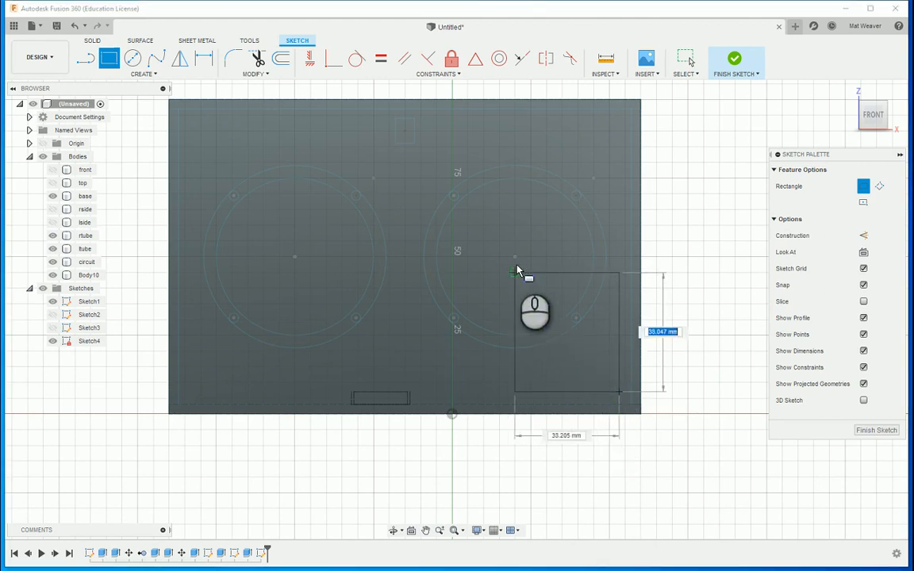
click(496, 254)
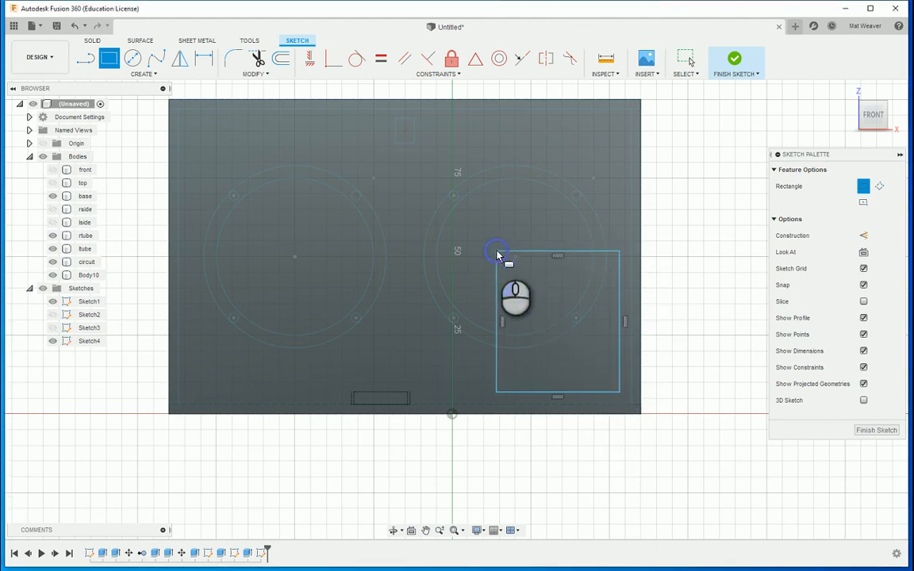
shift+middle_drag(264, 311, 334, 316)
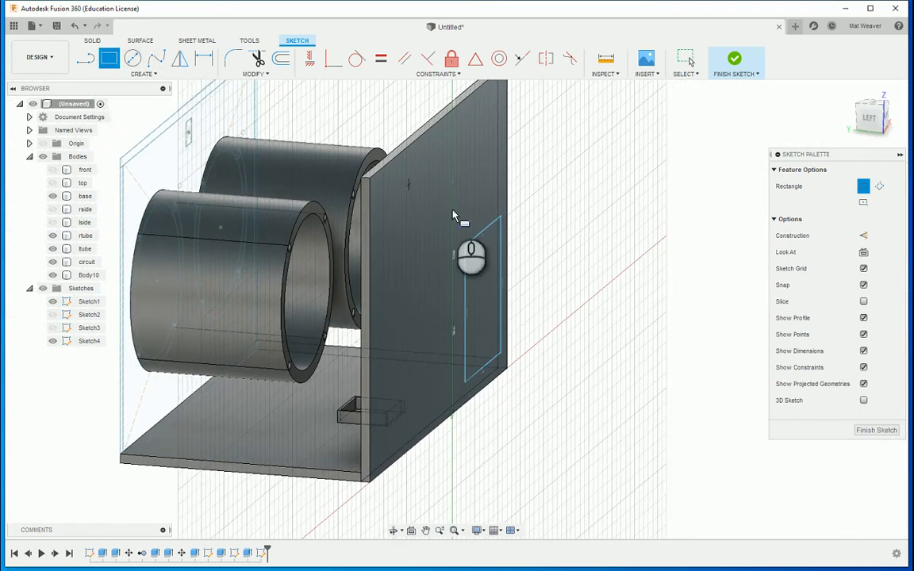
click(735, 60)
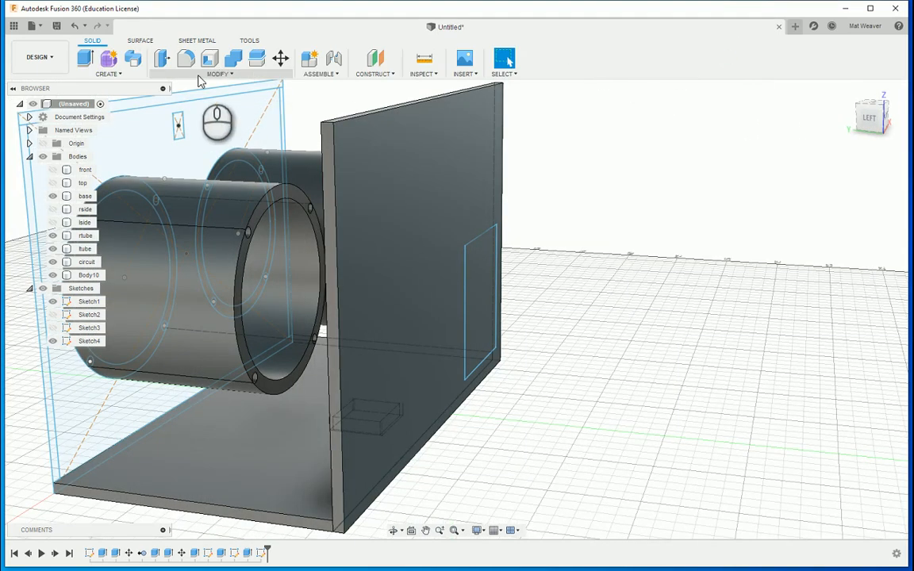
Extrude the rectangle inward as a cut through the end panel to make an opening.
click(86, 58)
click(487, 299)
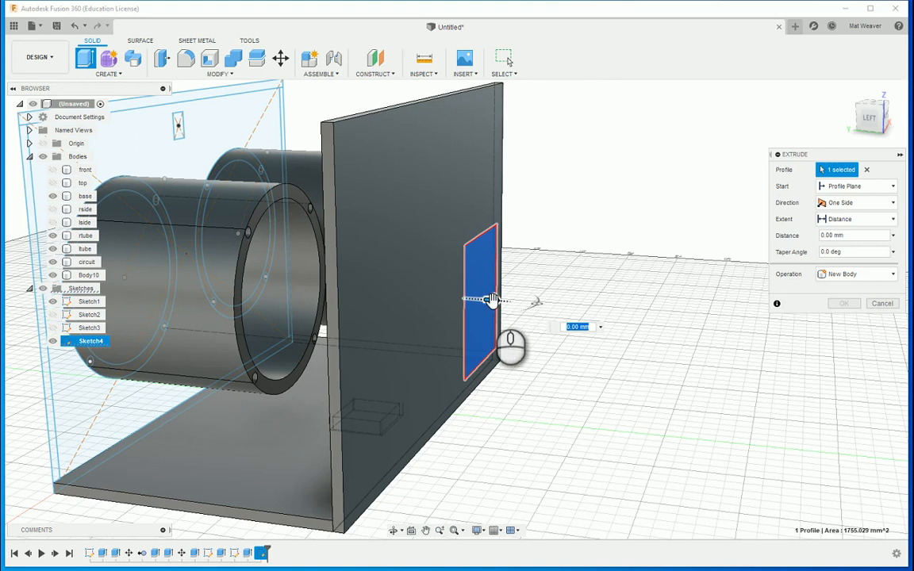
drag(489, 300, 476, 302)
key(Return)
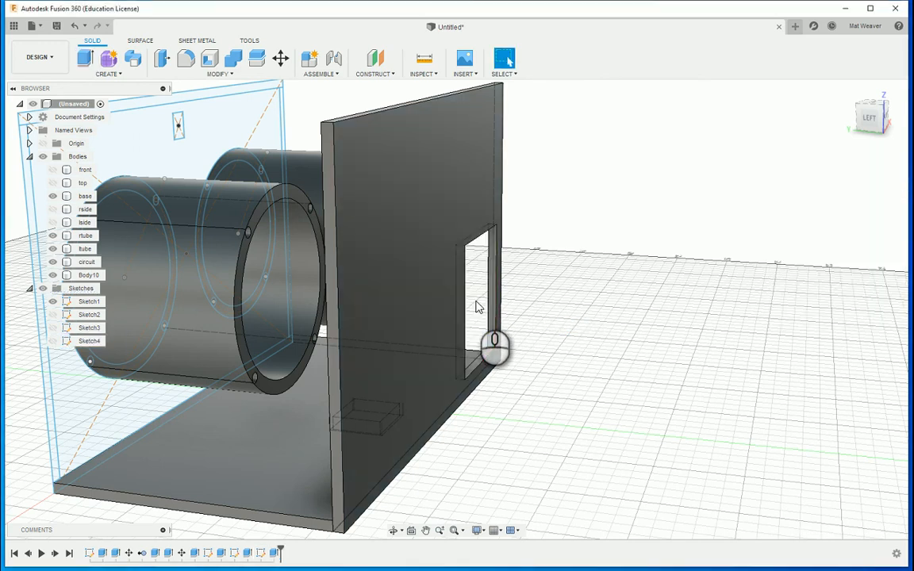
Create a sketch on the narrow bottom face inside the end panel's rectangular opening.
shift+middle_drag(771, 274, 652, 272)
shift+middle_drag(273, 394, 444, 421)
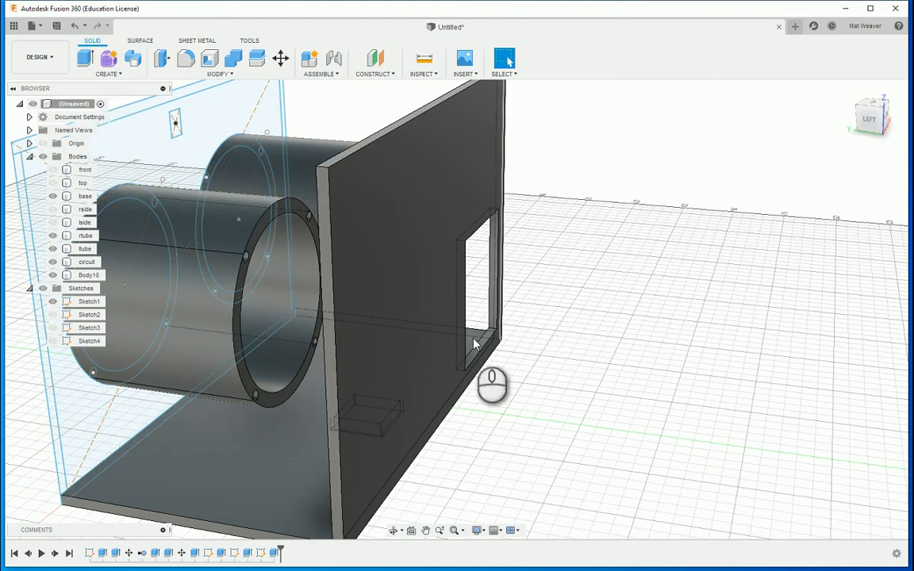
scroll(472, 347, up, 3)
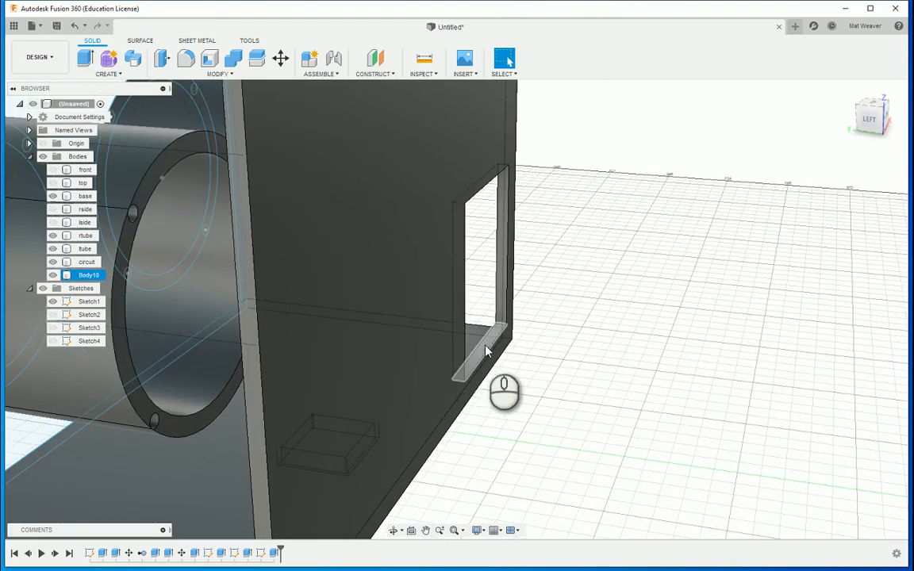
click(487, 352)
right_click(487, 351)
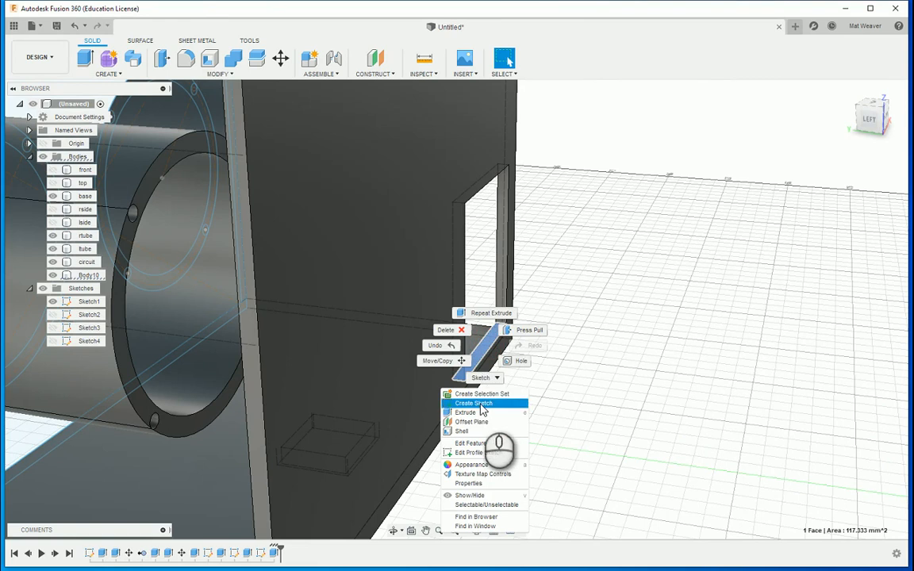
click(482, 406)
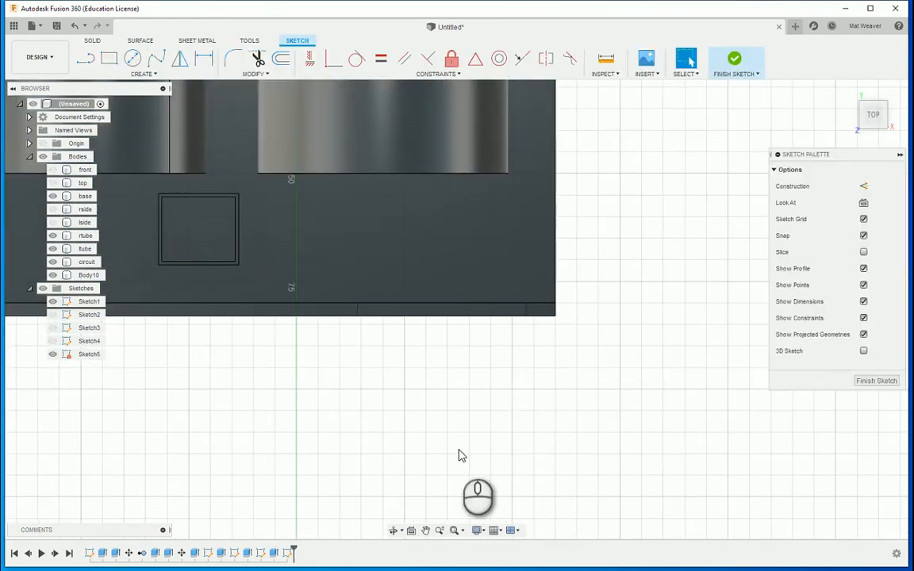
Draw three evenly spaced, equal-sized circles in a row along the opening, overlapping the panel's outer edge with their centres just outside it.
key(c)
scroll(381, 317, up, 3)
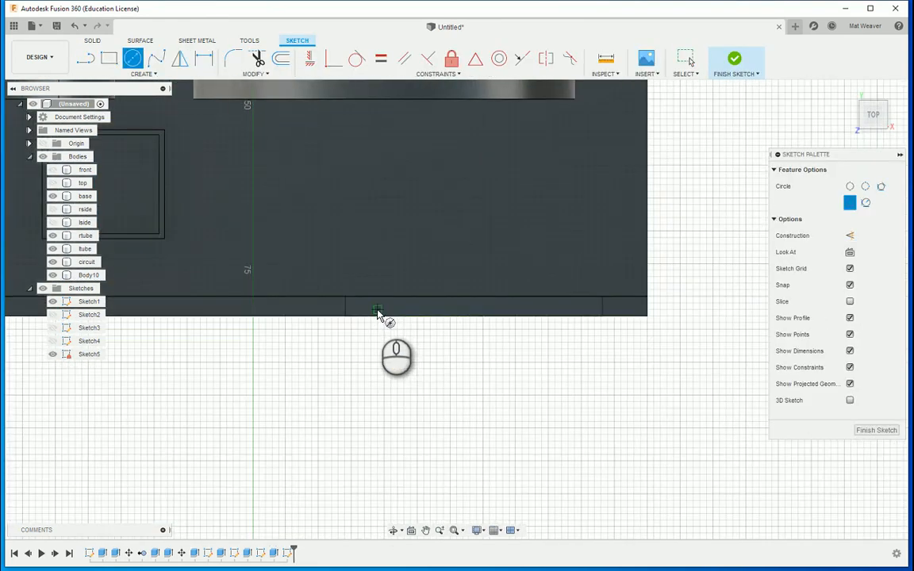
click(383, 329)
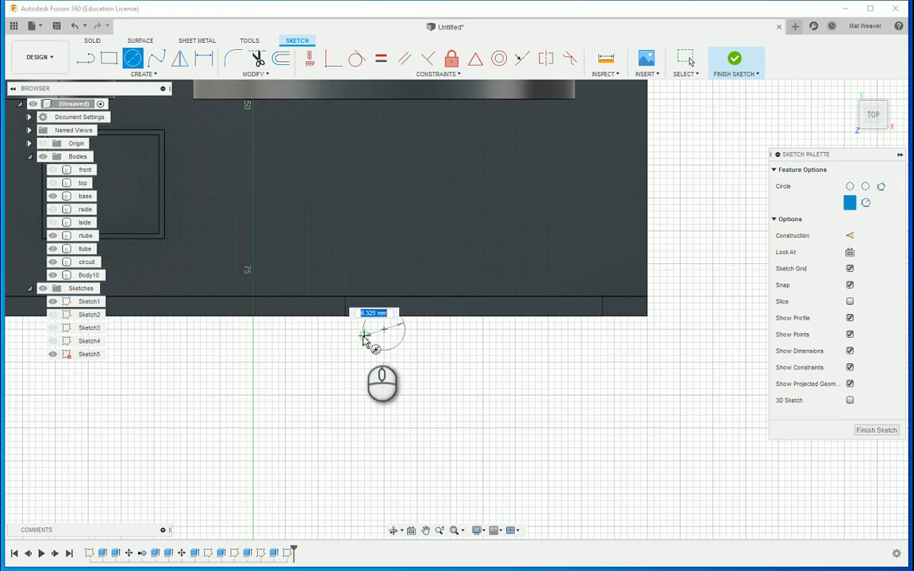
click(357, 333)
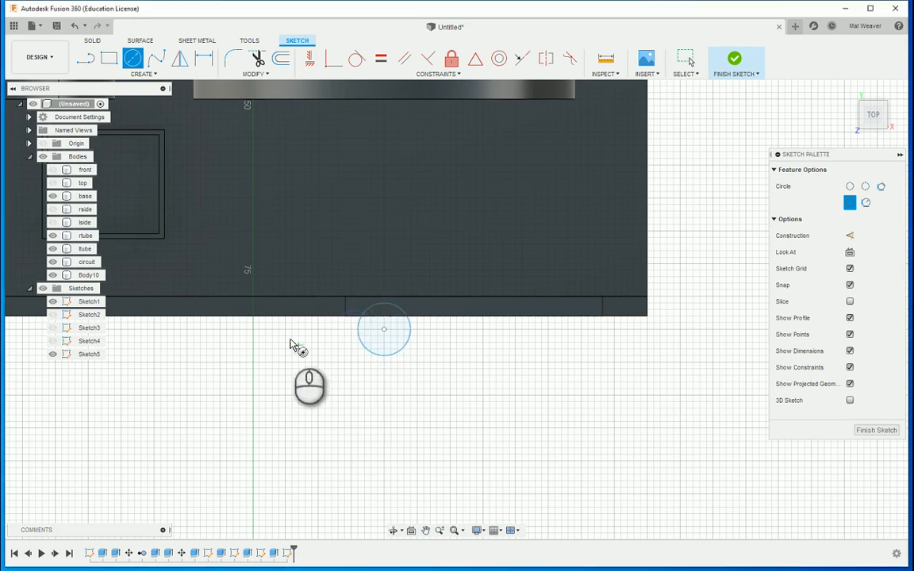
click(449, 329)
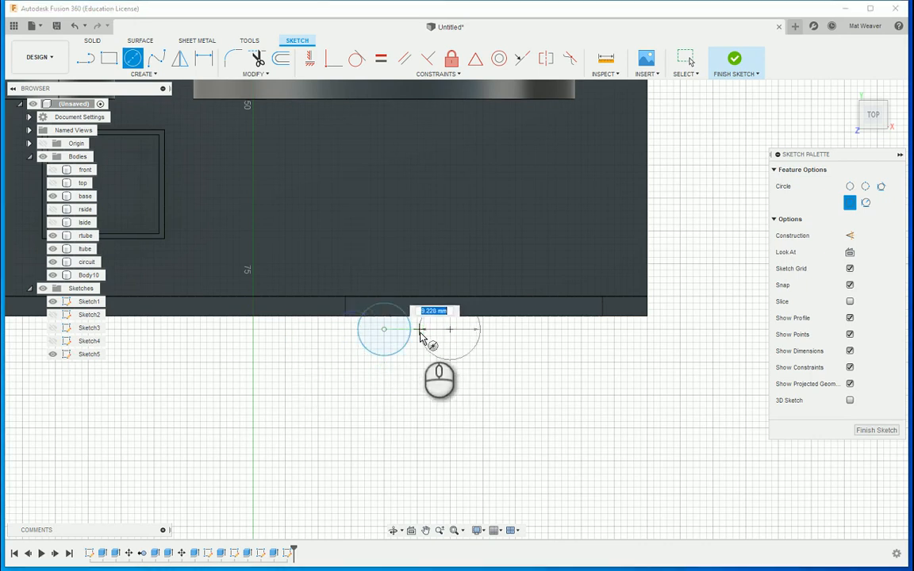
click(424, 334)
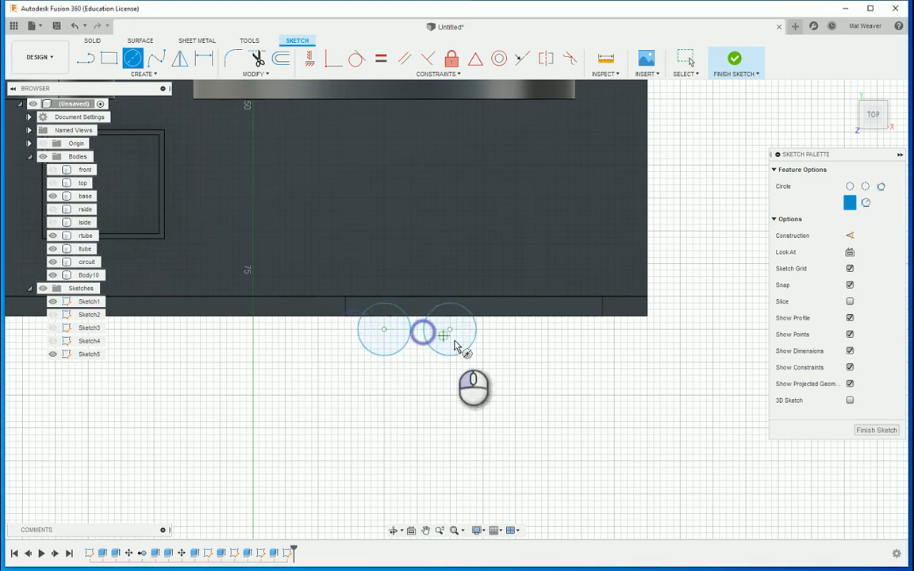
click(513, 330)
click(490, 333)
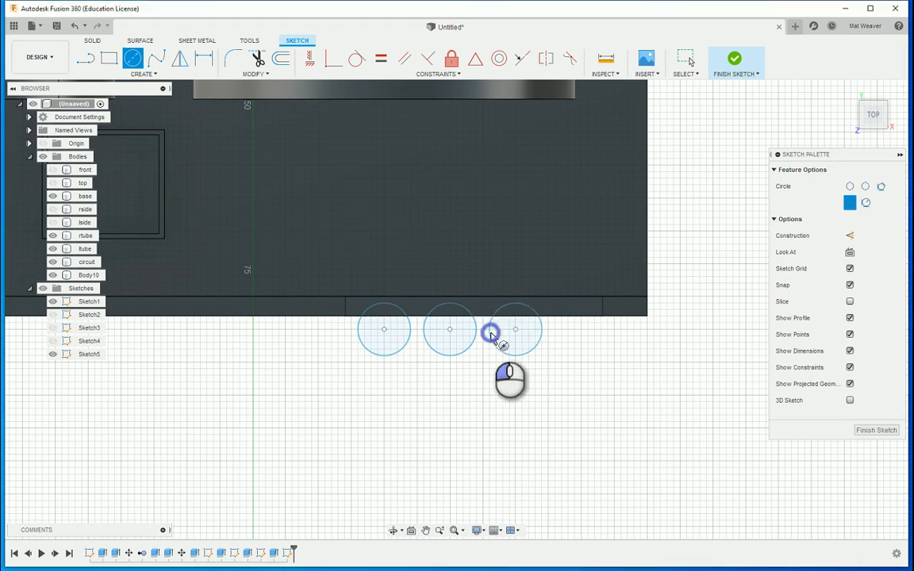
Draw a fourth 8 mm circle at the free end of the row with the same spacing, and finish the sketch.
click(578, 331)
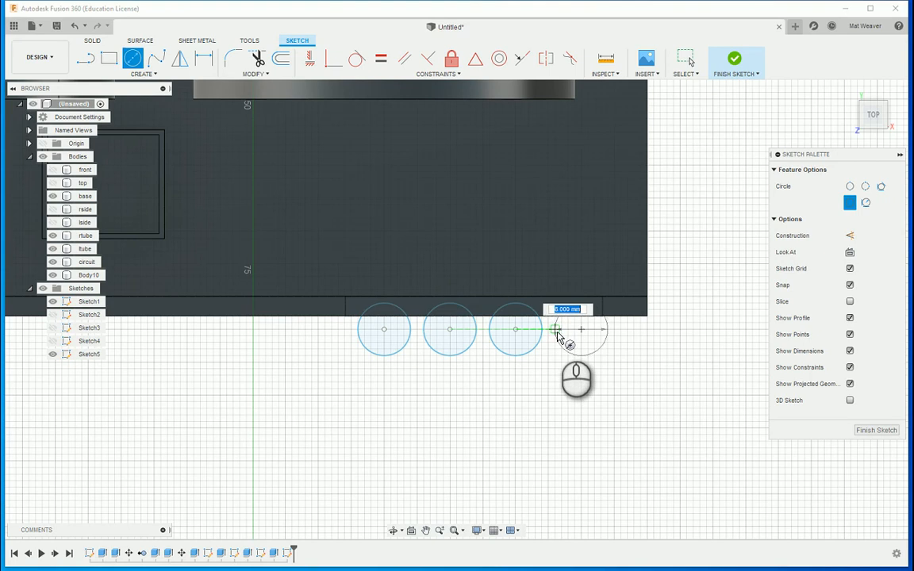
click(556, 336)
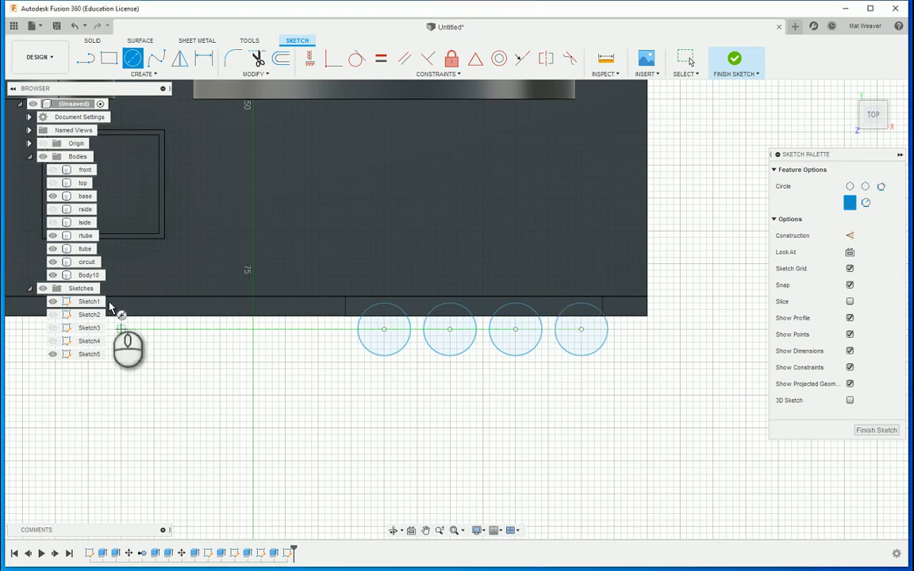
shift+middle_drag(317, 441, 343, 407)
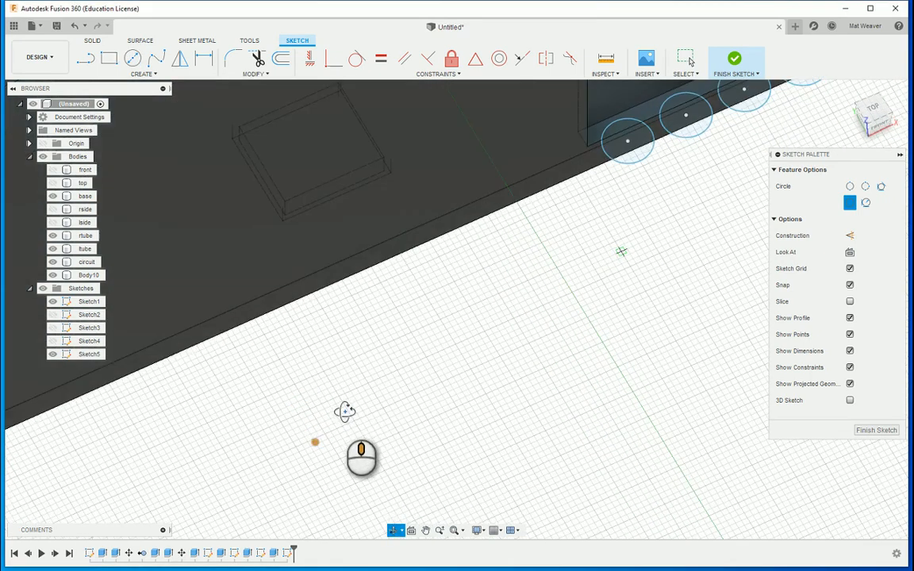
shift+middle_drag(592, 240, 278, 281)
click(50, 62)
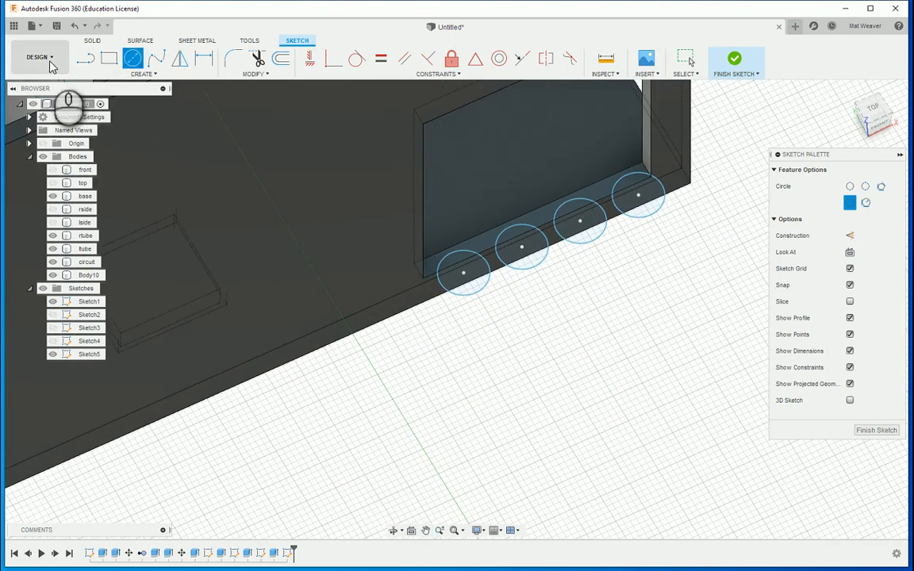
click(744, 68)
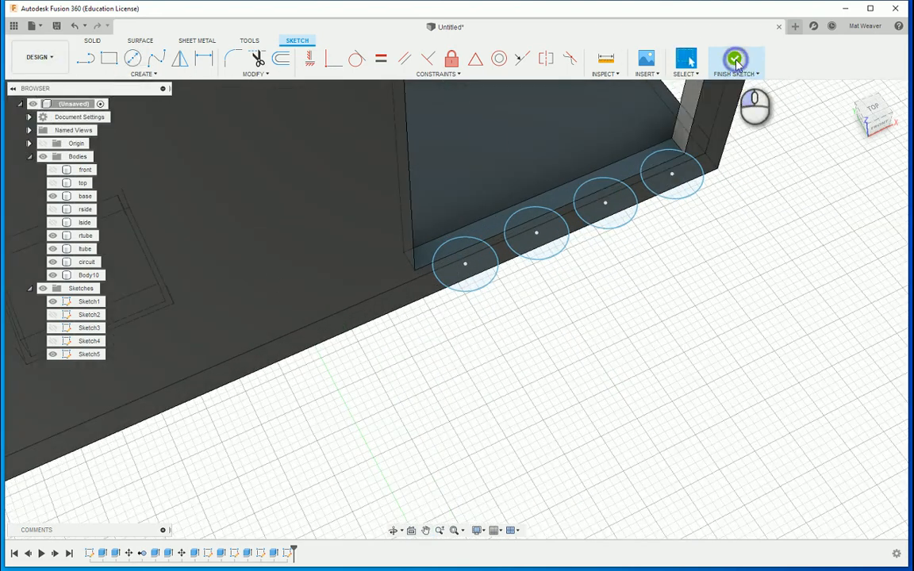
click(734, 62)
Extrude both regions of all four circles upward 30 mm as new bodies to form four cylinders.
click(86, 59)
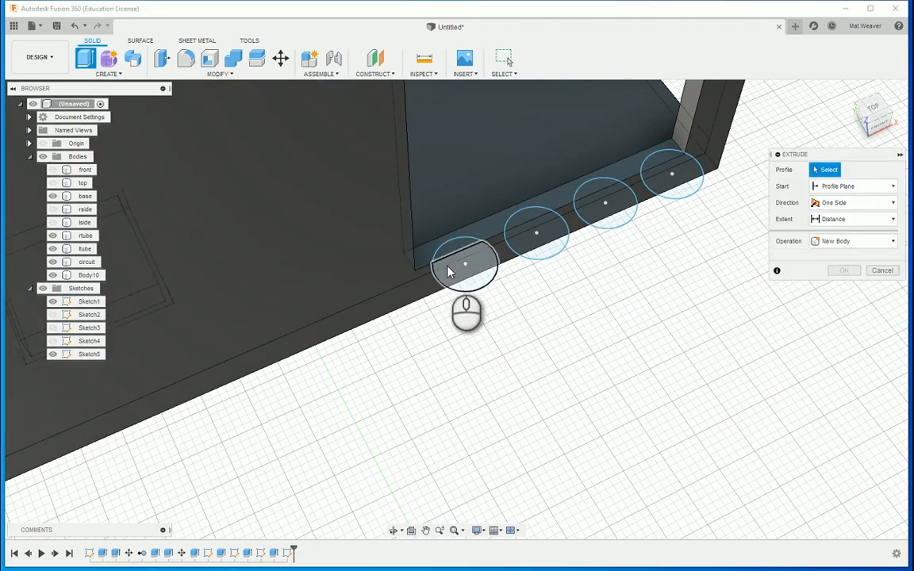
click(462, 264)
click(536, 237)
click(622, 212)
click(654, 166)
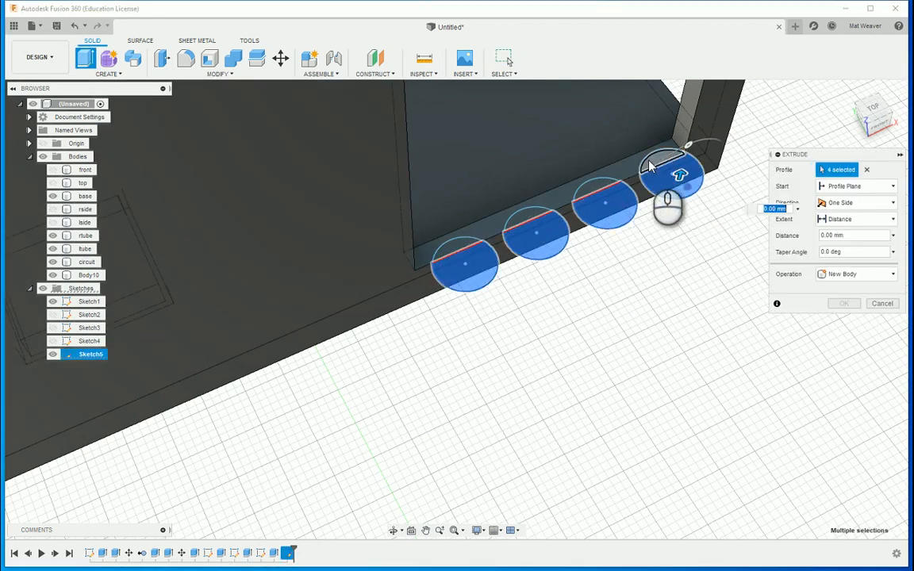
click(600, 188)
click(530, 220)
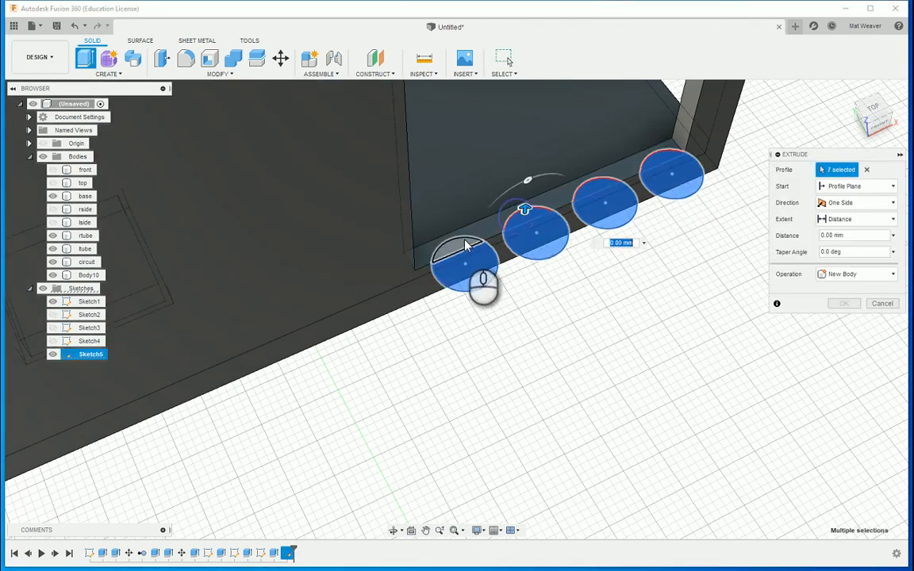
click(467, 244)
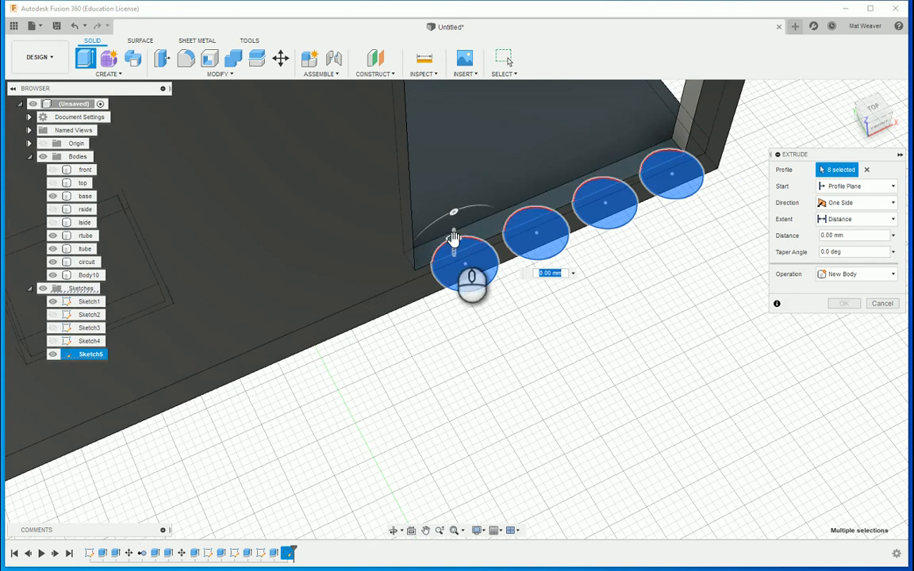
drag(454, 240, 453, 139)
middle_drag(664, 323, 575, 537)
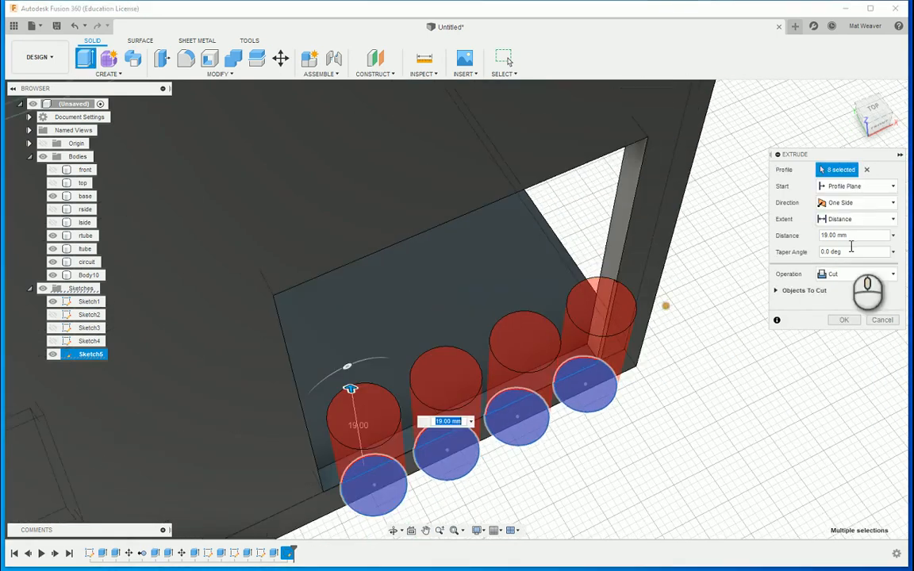
click(878, 131)
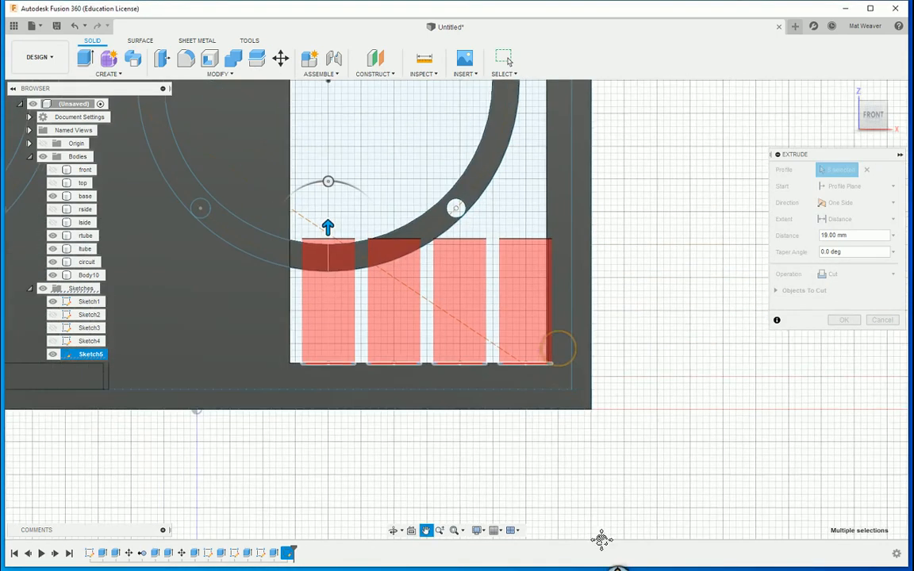
drag(327, 240, 327, 169)
click(857, 274)
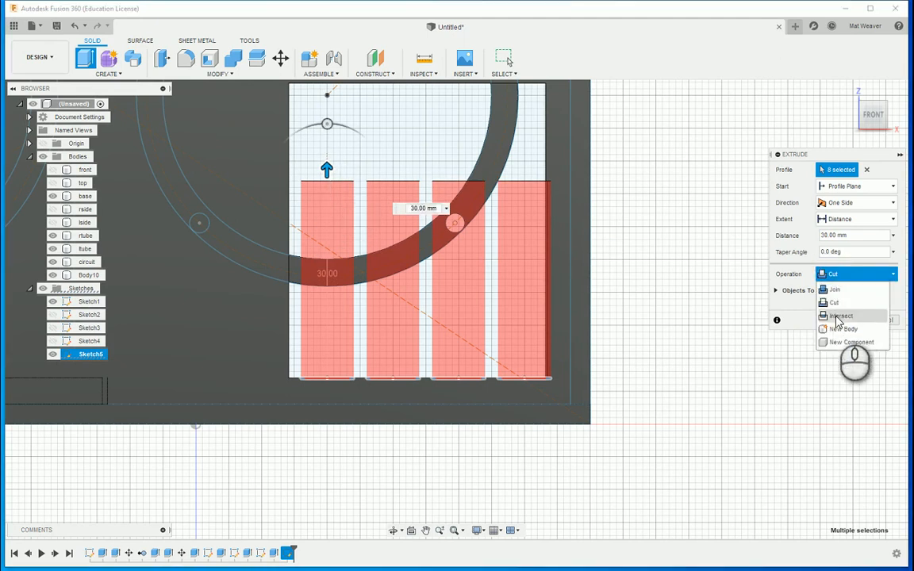
click(789, 321)
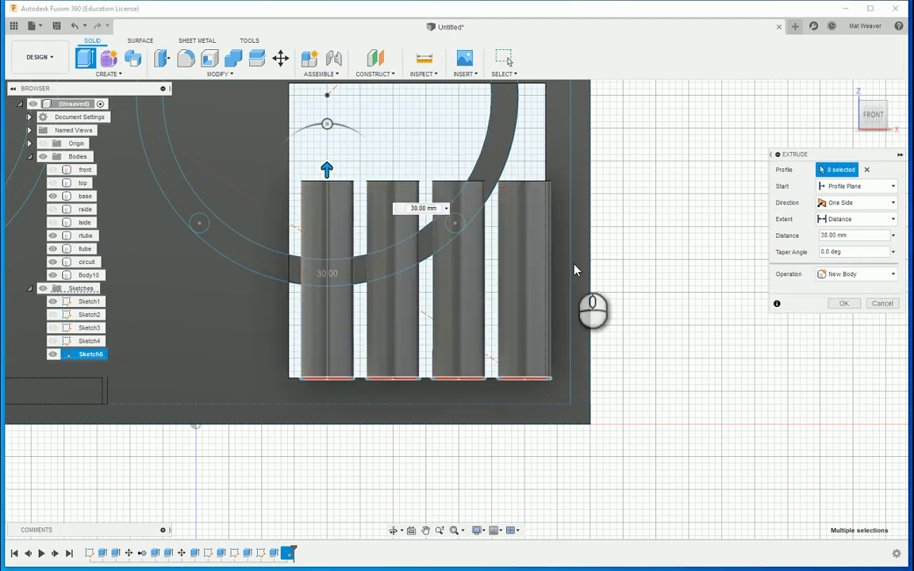
click(851, 307)
Create a sketch on the top face of the cylinder farthest from the box's corner.
shift+middle_drag(536, 255, 499, 340)
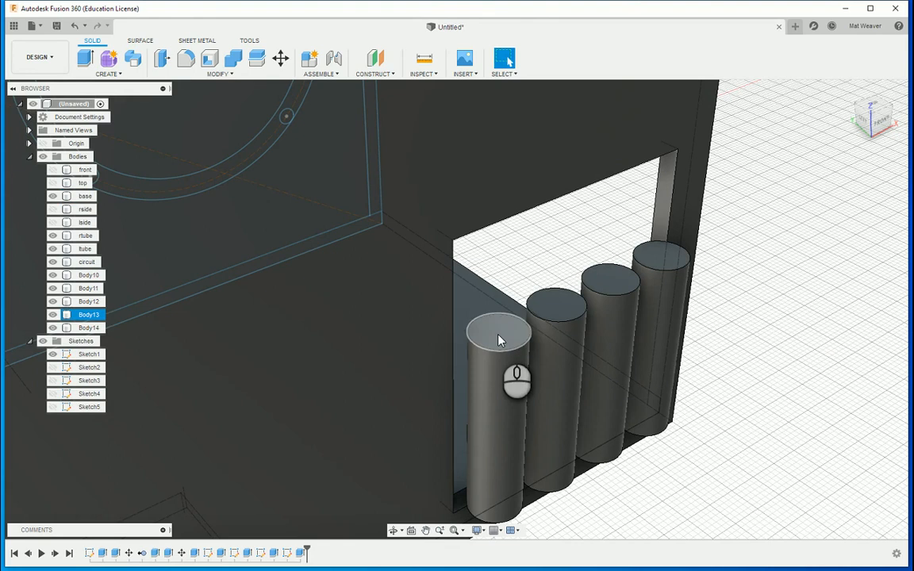
click(508, 333)
right_click(499, 334)
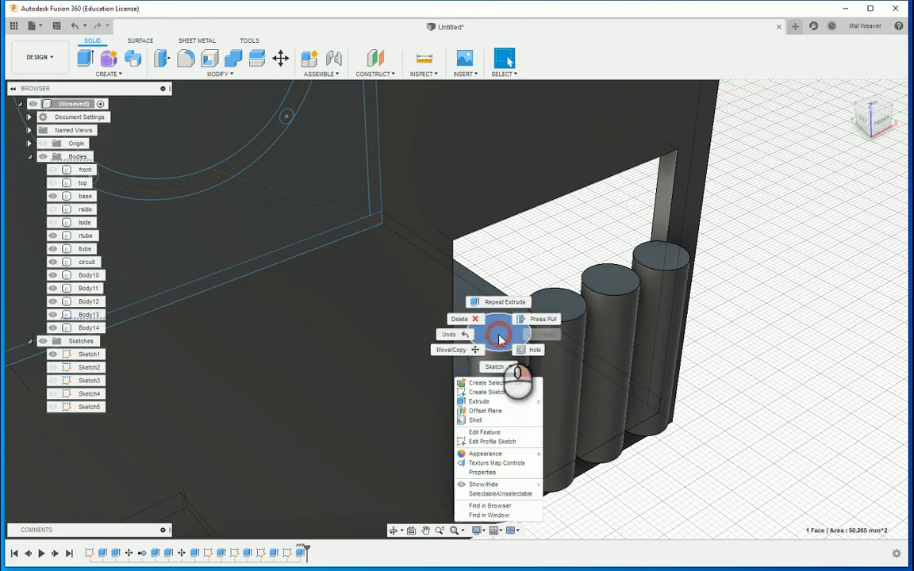
click(486, 392)
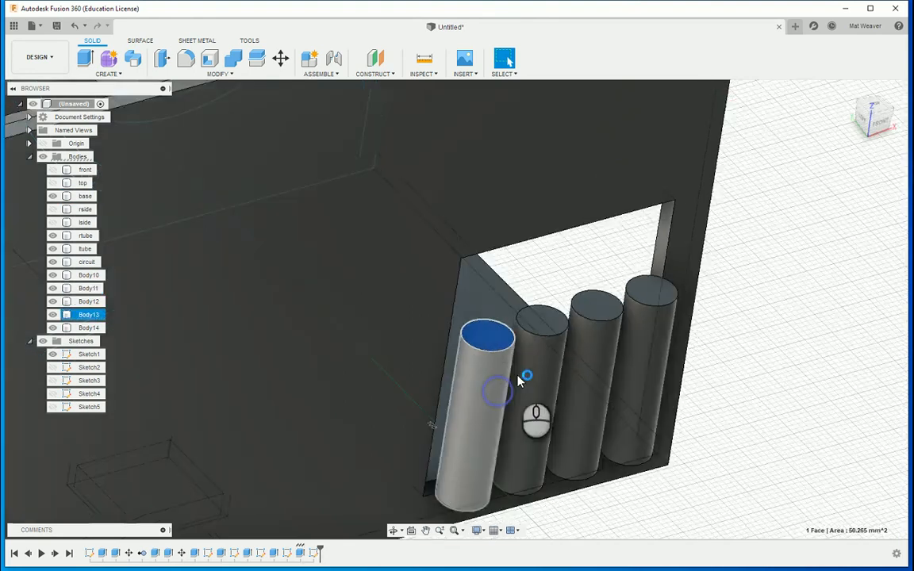
Draw a concentric 4 mm circle on the top of each of the four cylinders and finish the sketch.
key(c)
scroll(450, 304, up, 3)
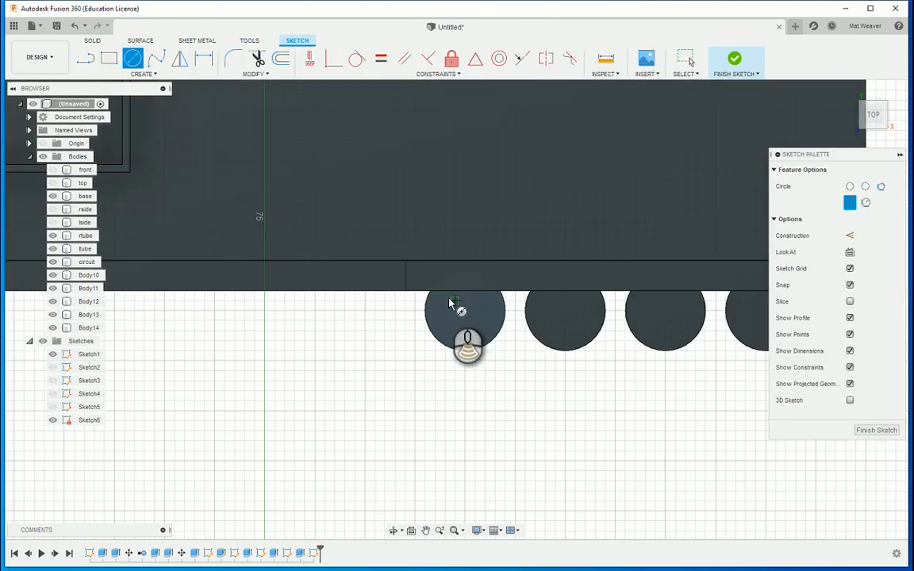
click(466, 312)
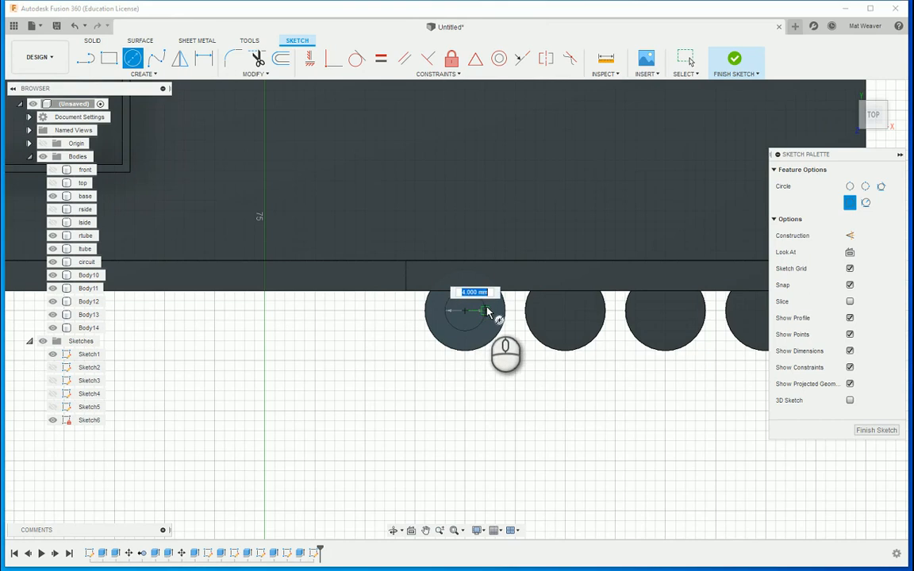
click(486, 312)
click(566, 312)
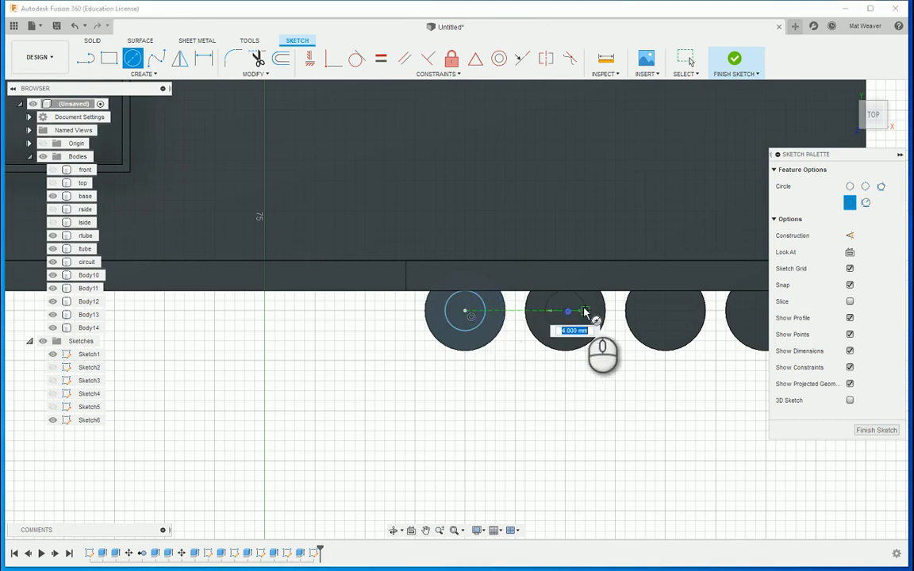
click(585, 311)
click(670, 311)
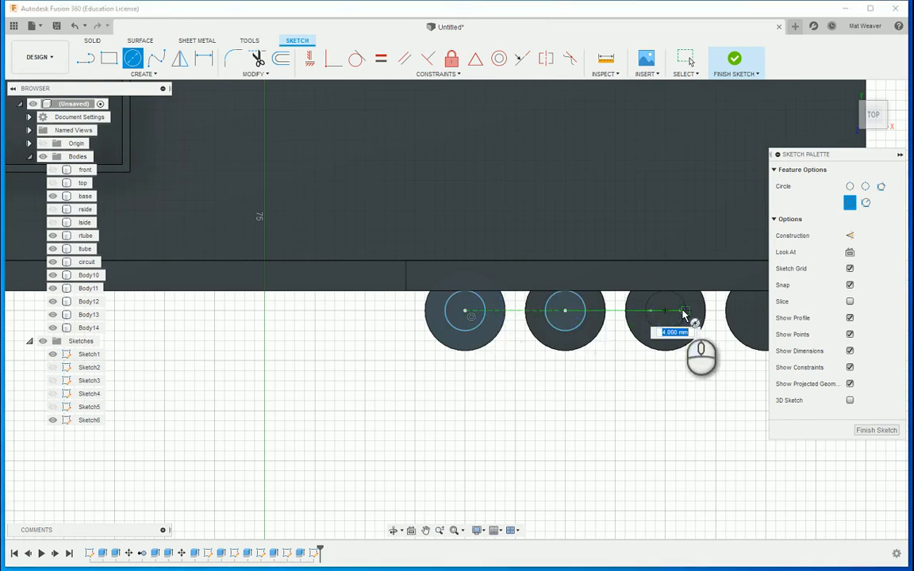
click(684, 316)
middle_drag(704, 347, 579, 363)
click(628, 333)
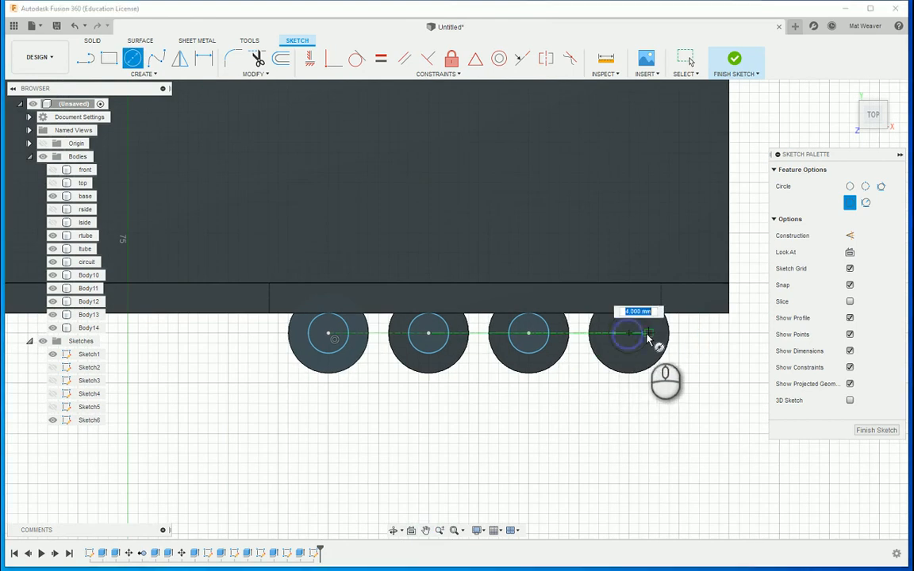
click(646, 337)
shift+middle_drag(249, 473, 276, 418)
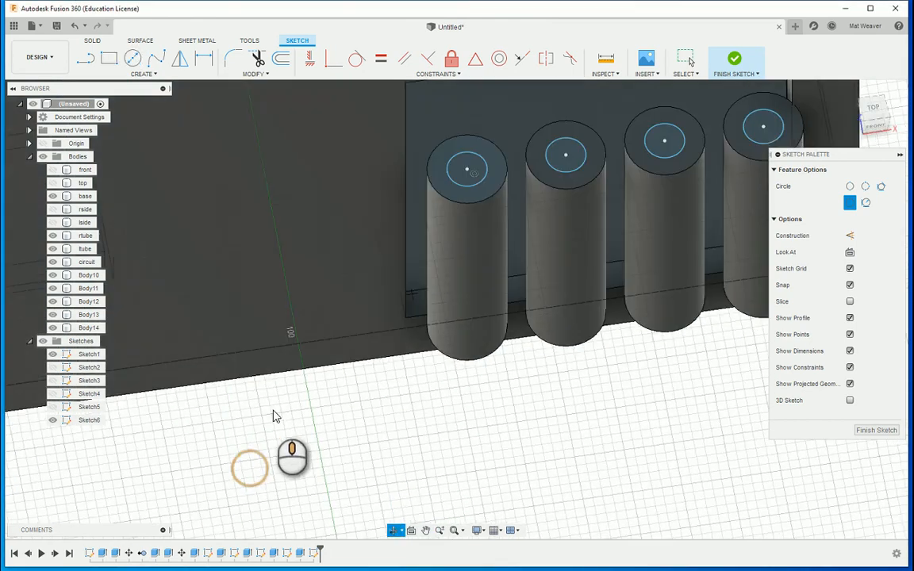
click(736, 64)
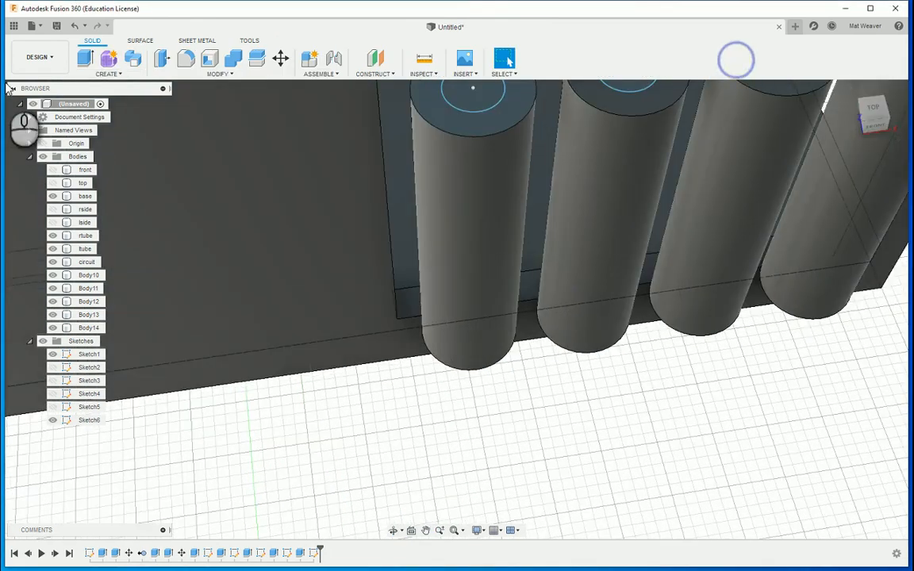
Extrude the four small circles upward 1 mm, joining them to the cylinders as raised tips.
click(90, 62)
middle_drag(406, 203, 333, 341)
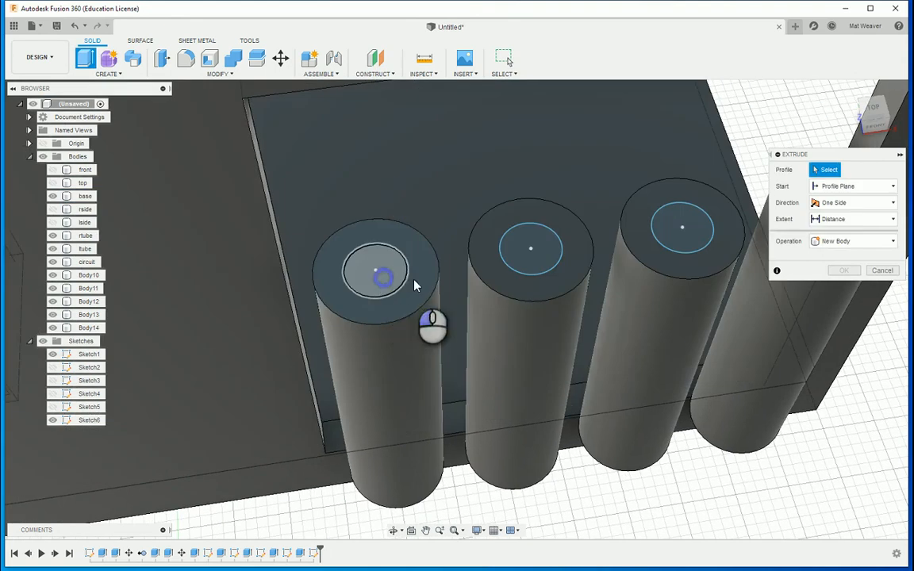
click(381, 274)
click(529, 249)
click(680, 230)
middle_drag(640, 309, 564, 279)
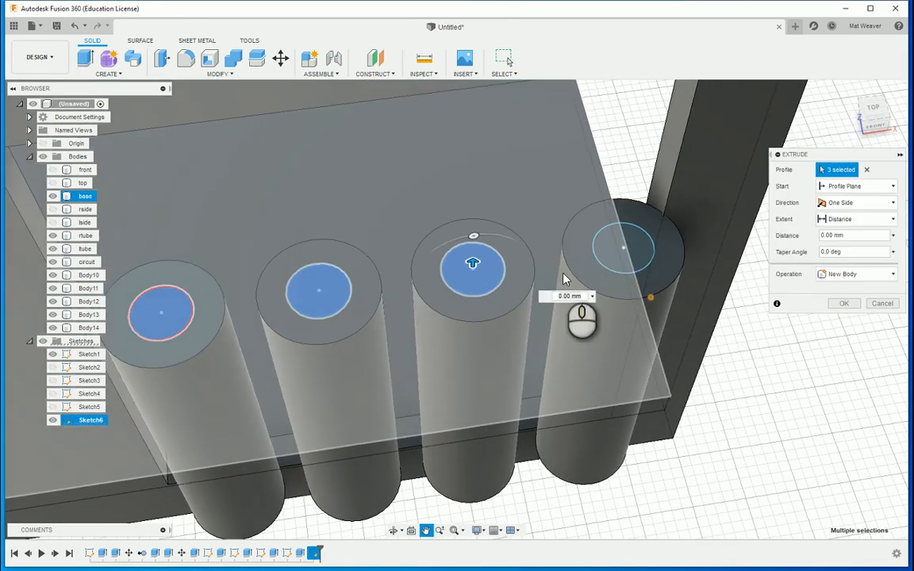
click(623, 247)
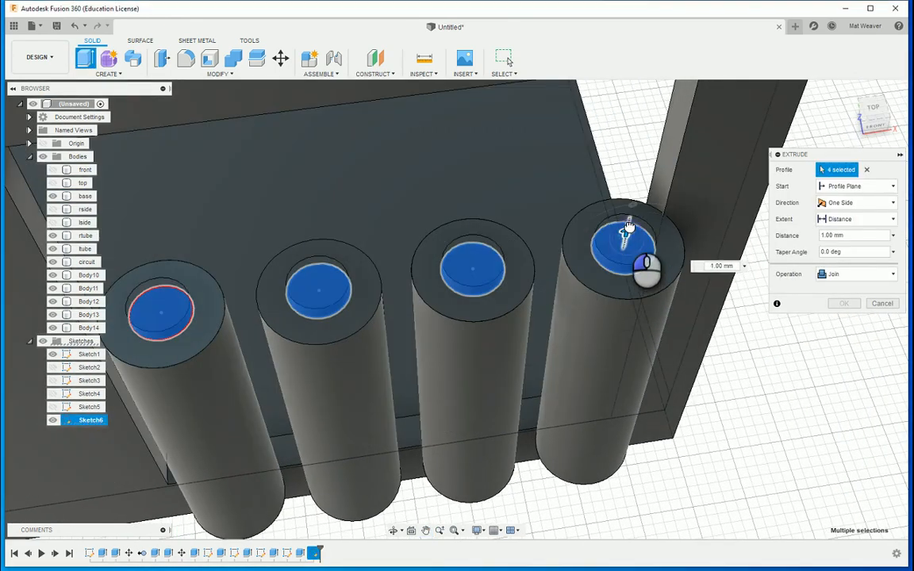
click(846, 304)
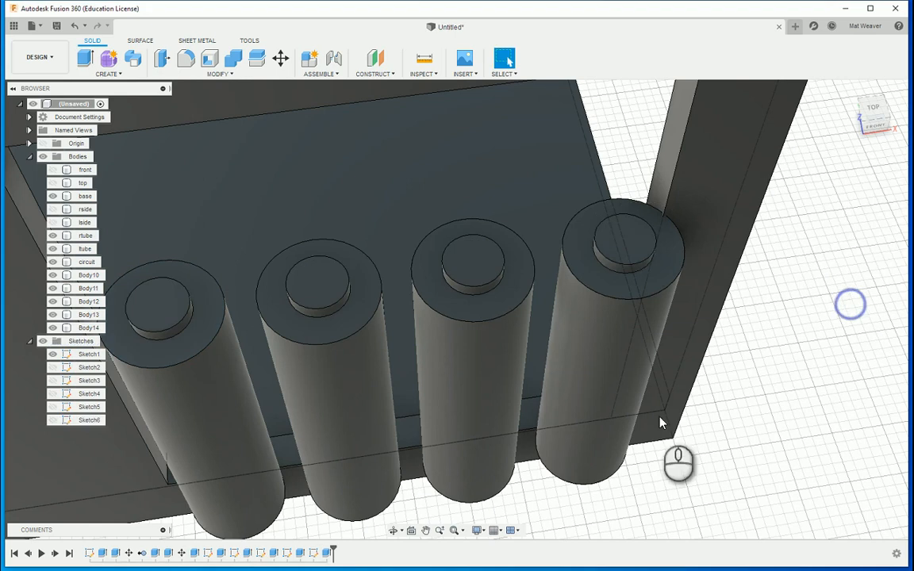
Move the four cylinder bodies together upward and slightly sideways so they sit centred within the end panel's opening in the front view.
click(877, 133)
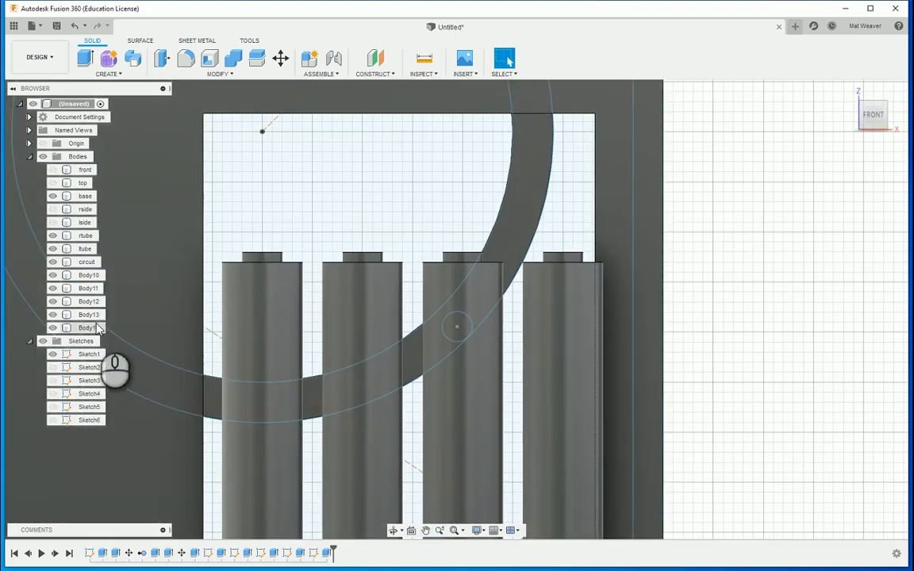
click(89, 327)
shift+click(89, 288)
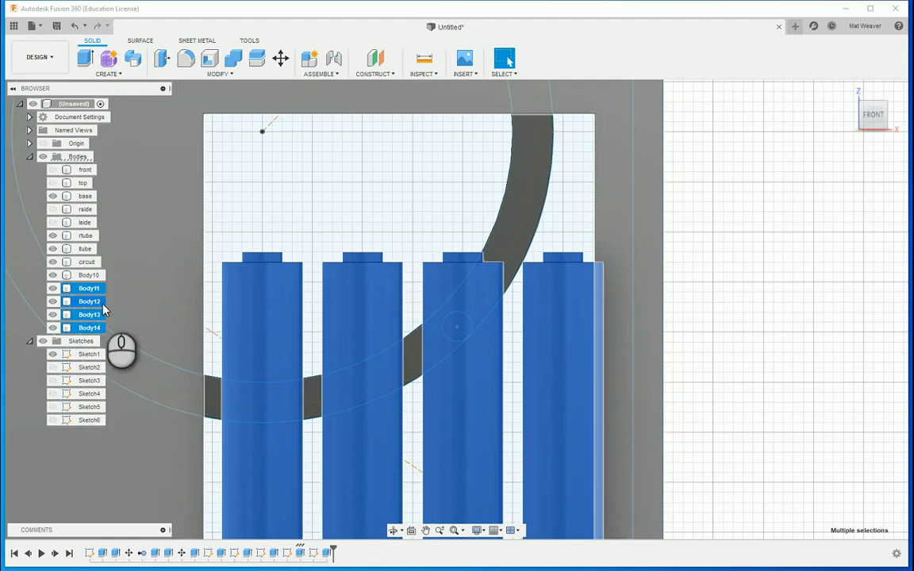
right_click(87, 290)
click(113, 299)
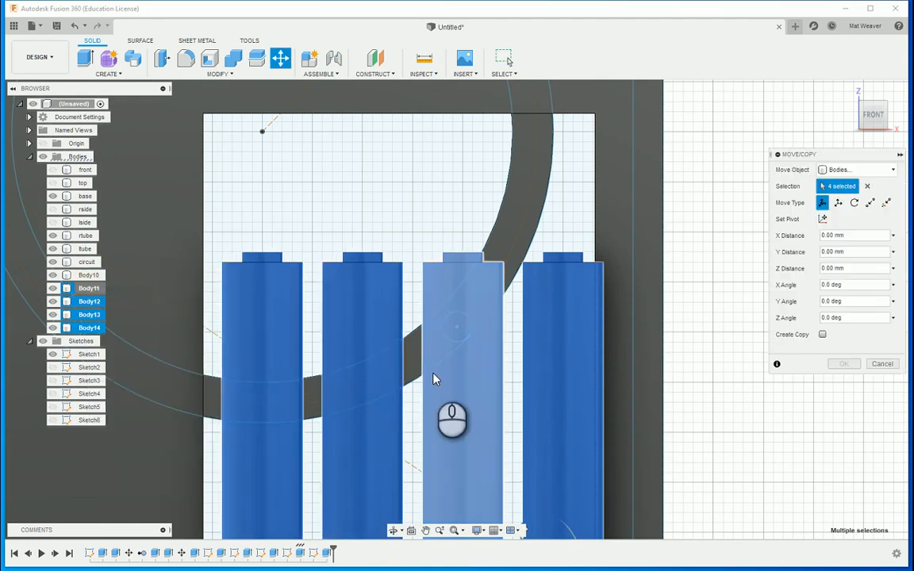
middle_drag(432, 375, 438, 281)
drag(527, 438, 528, 369)
drag(561, 403, 528, 388)
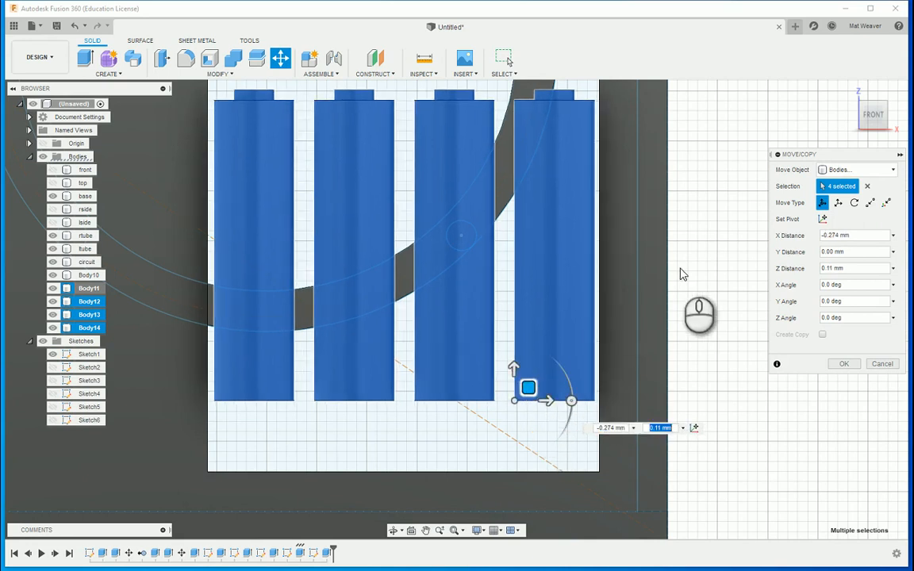
middle_drag(678, 271, 693, 369)
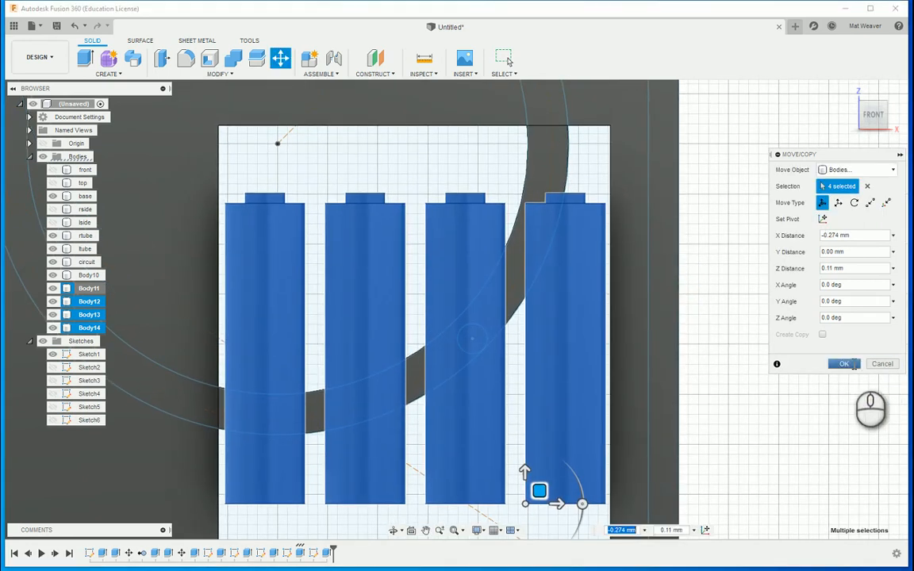
click(844, 364)
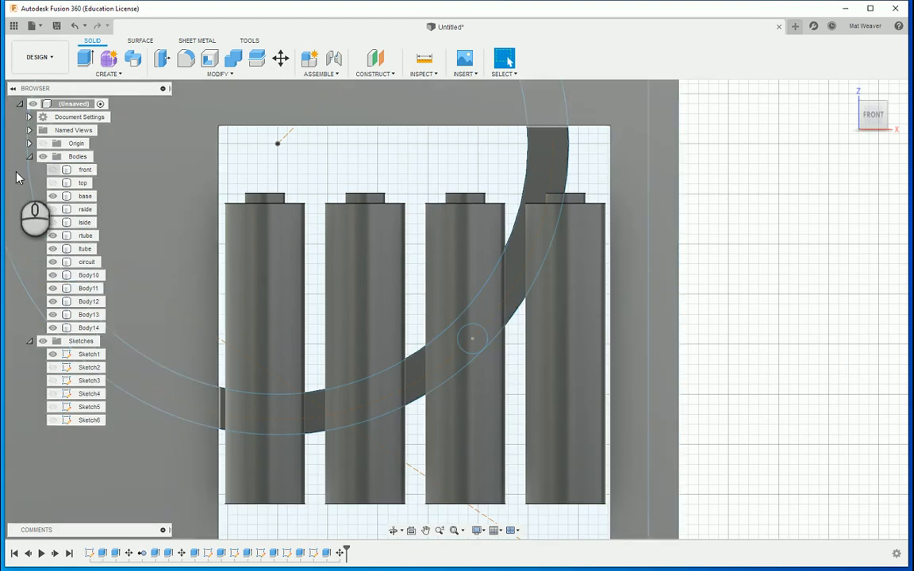
Show the hidden front, top, rside and lside bodies again.
click(51, 170)
click(53, 183)
click(52, 209)
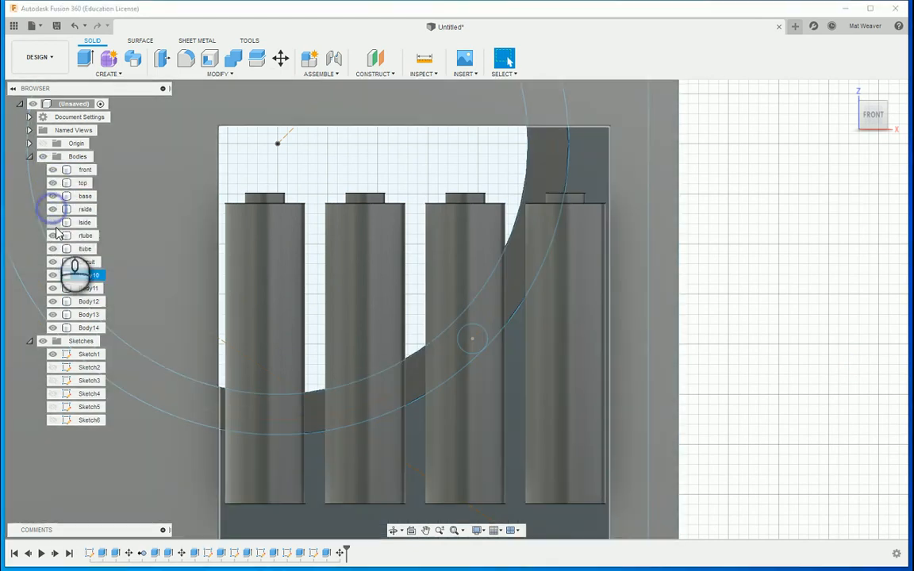
click(52, 223)
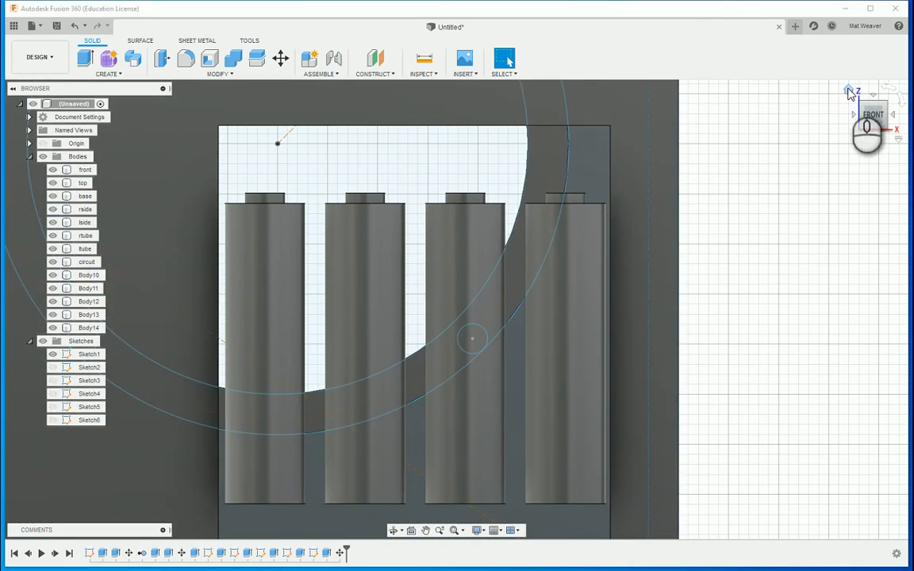
Move the four tipped cylinder bodies together 5 mm along Y, inward into the panel opening.
click(848, 91)
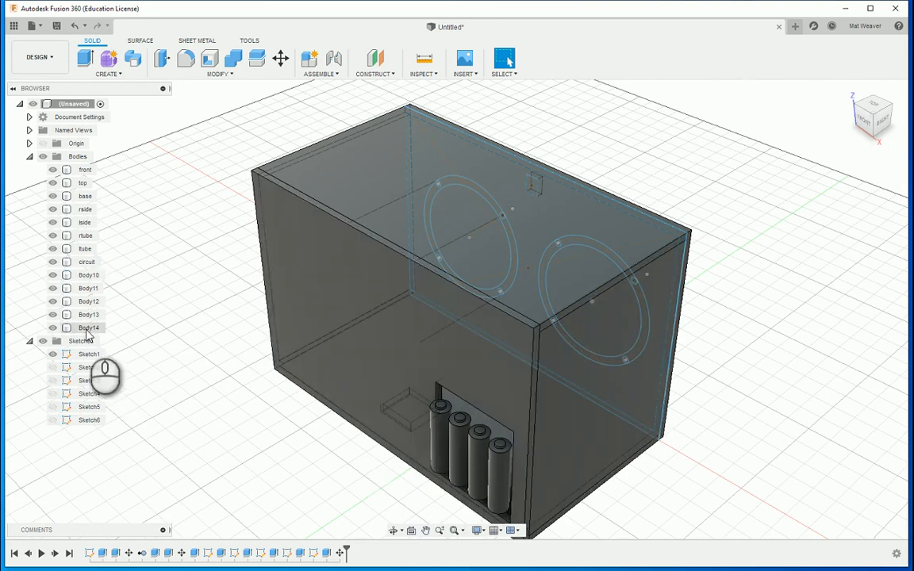
click(87, 329)
shift+click(87, 288)
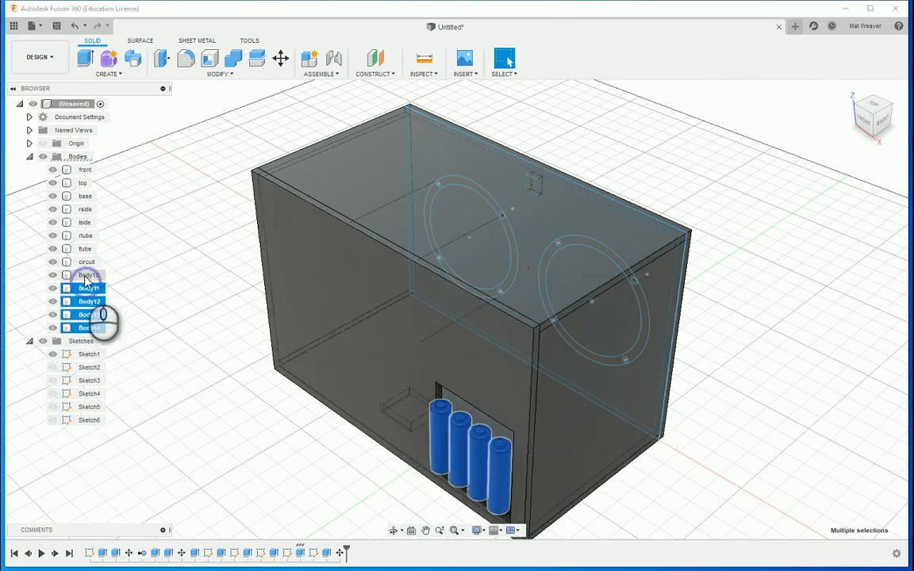
right_click(82, 297)
click(101, 298)
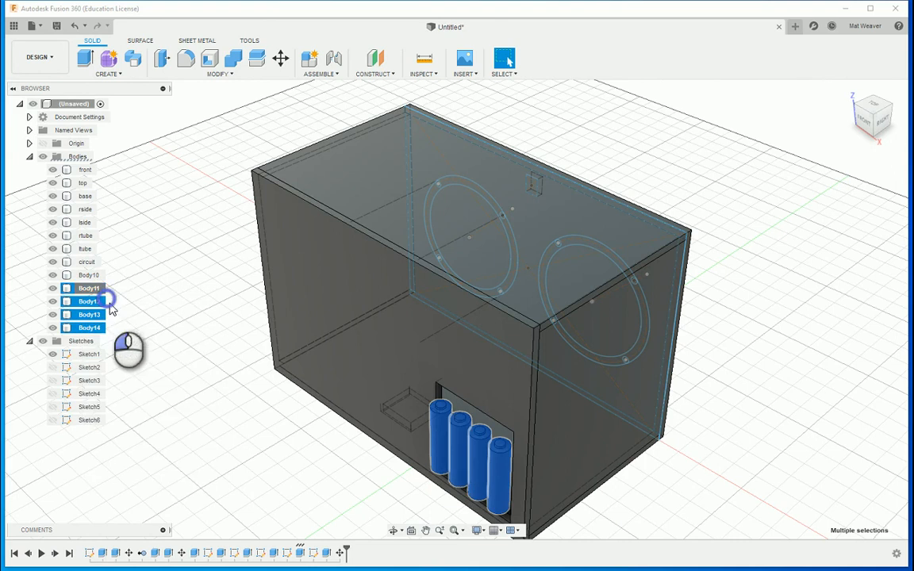
drag(507, 493, 514, 487)
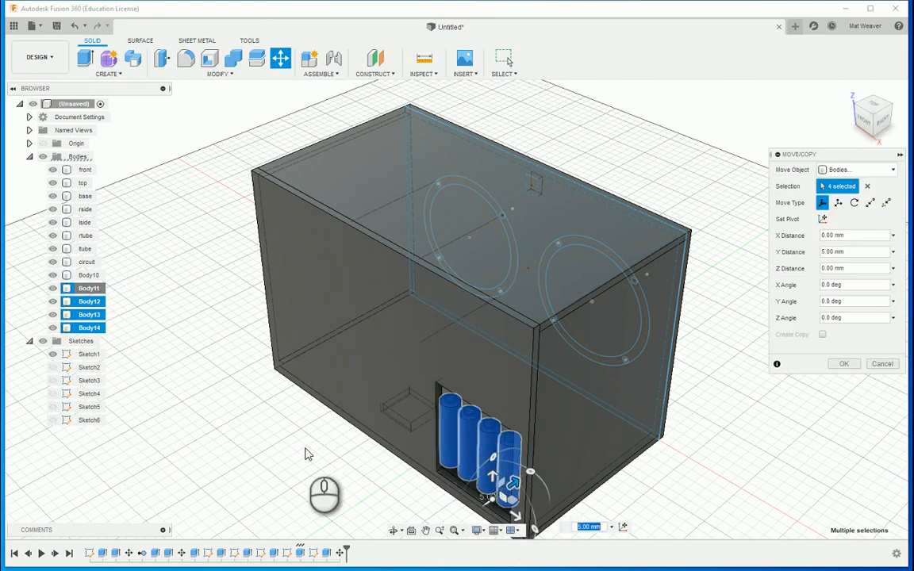
mouse_move(308, 455)
shift+middle_down()
mouse_move(330, 437)
mouse_move(398, 420)
mouse_move(265, 415)
mouse_move(290, 421)
mouse_move(389, 300)
shift+middle_up()
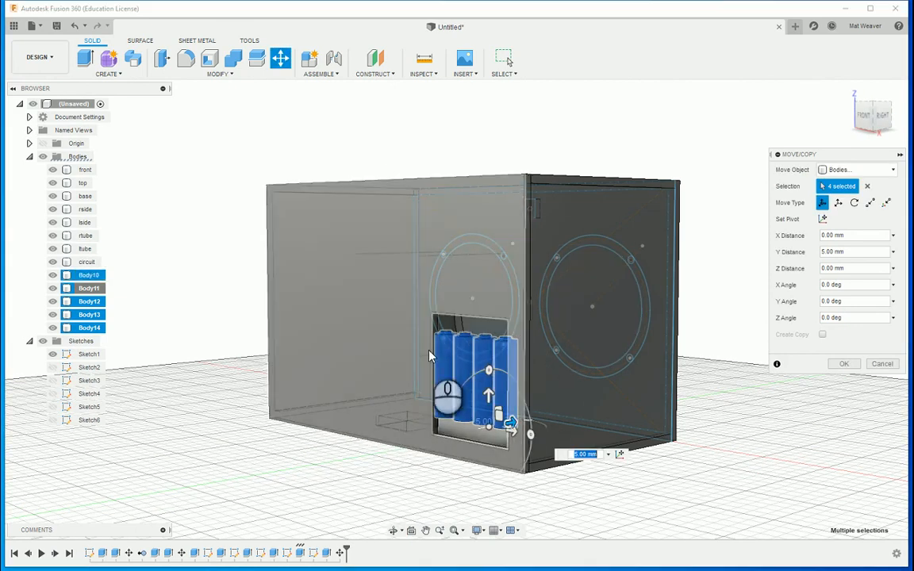
click(843, 363)
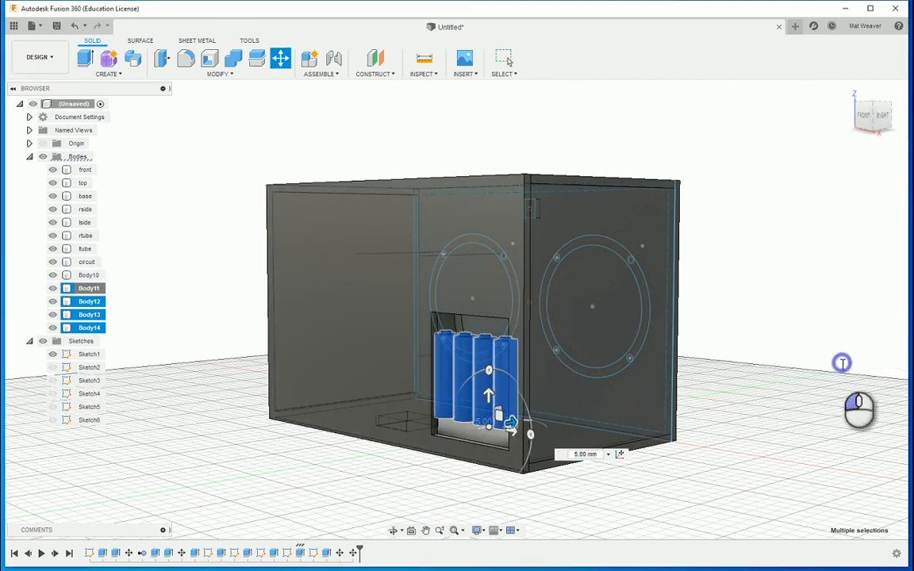
Start a sketch on the underside of the base and draw a 10 mm circle near one corner.
shift+middle_drag(843, 363, 531, 445)
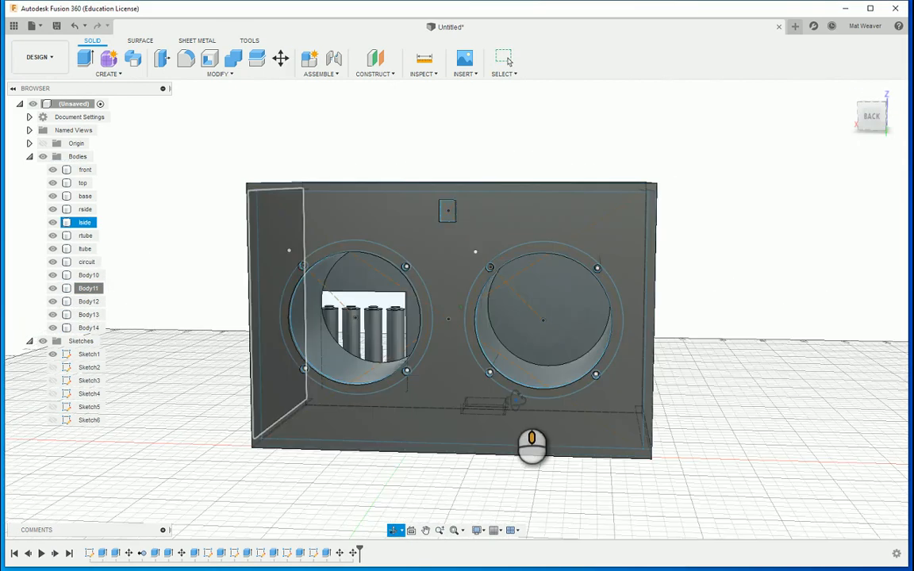
shift+middle_drag(515, 401, 444, 379)
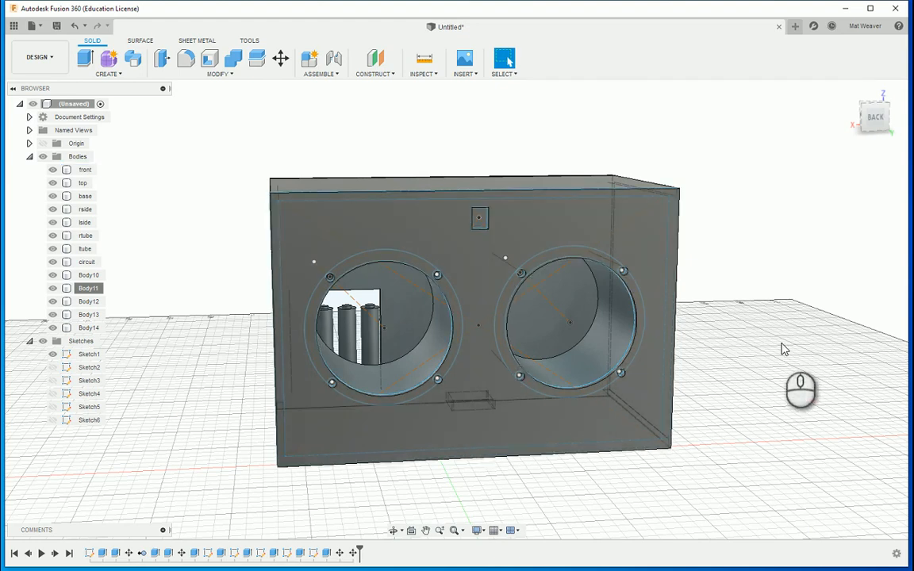
shift+middle_drag(781, 346, 720, 357)
shift+middle_drag(728, 396, 686, 227)
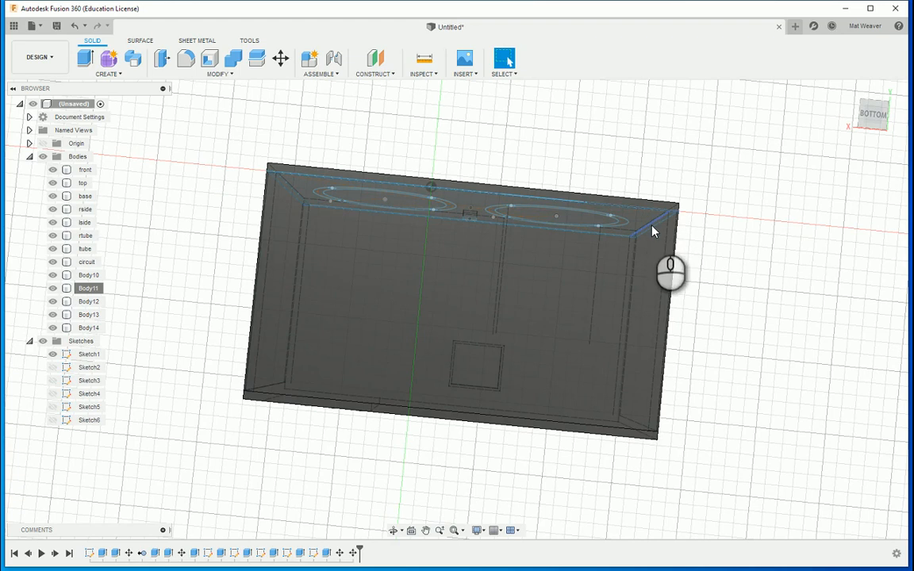
shift+middle_drag(740, 292, 606, 171)
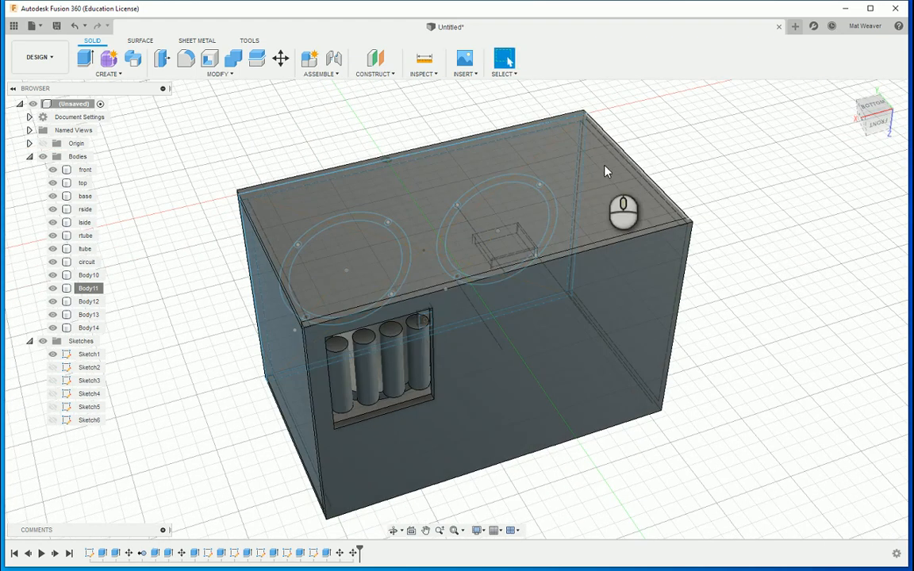
click(595, 157)
right_click(403, 184)
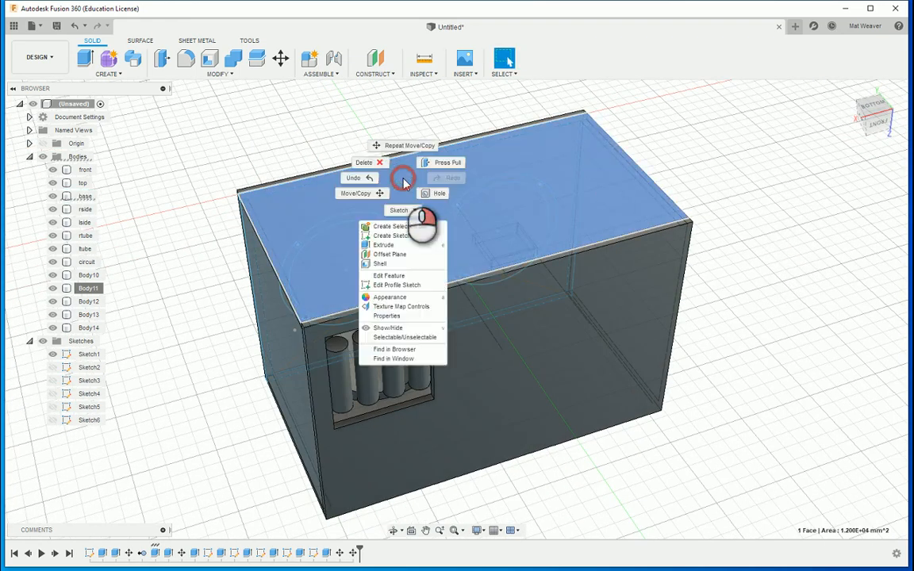
click(393, 242)
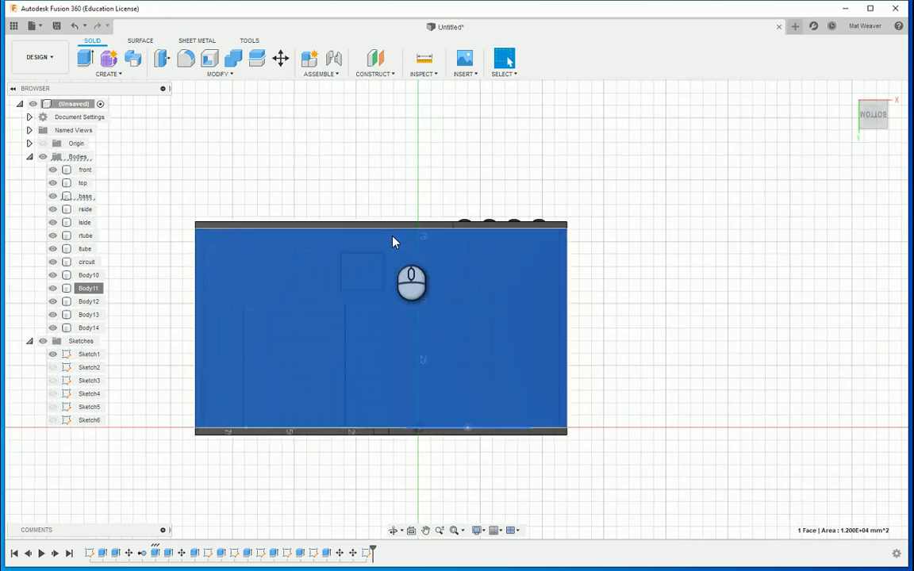
scroll(139, 262, up, 2)
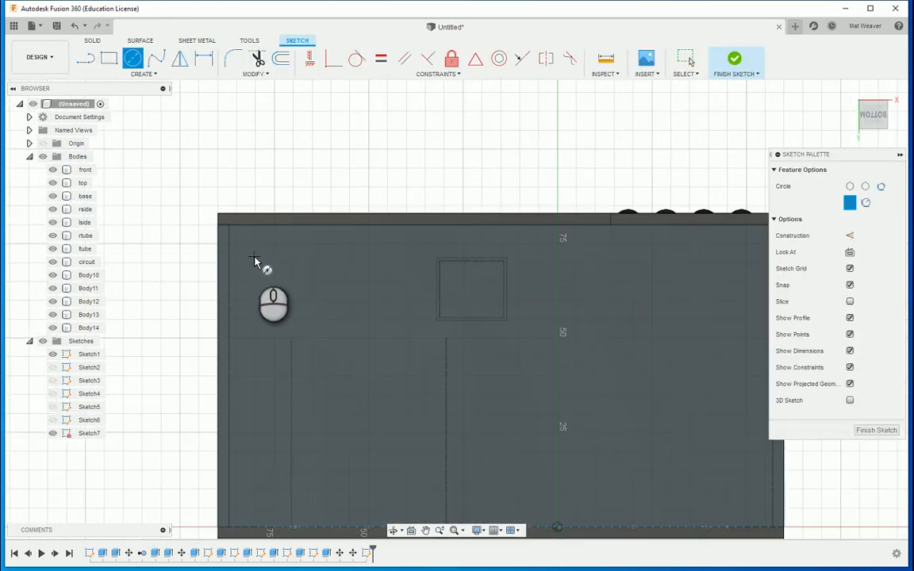
click(273, 260)
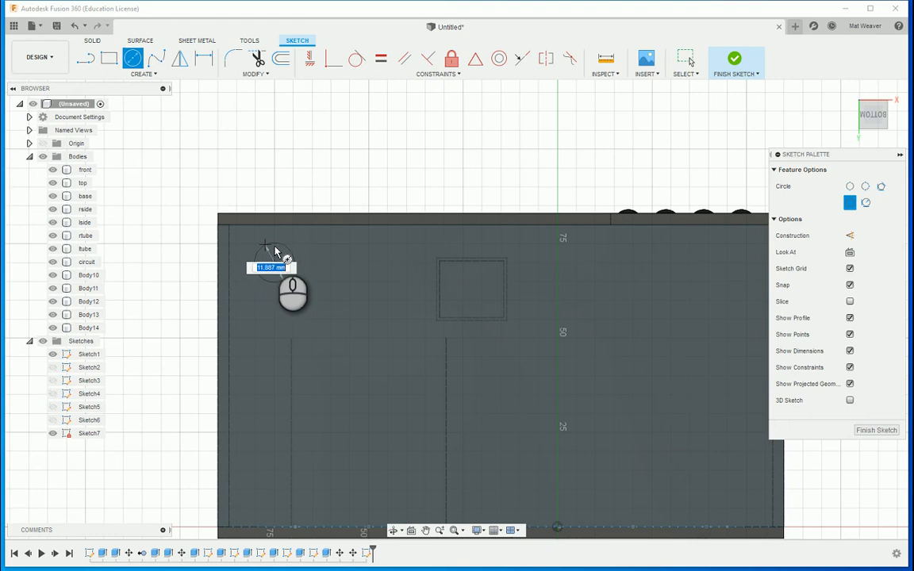
click(276, 249)
scroll(272, 350, down, 3)
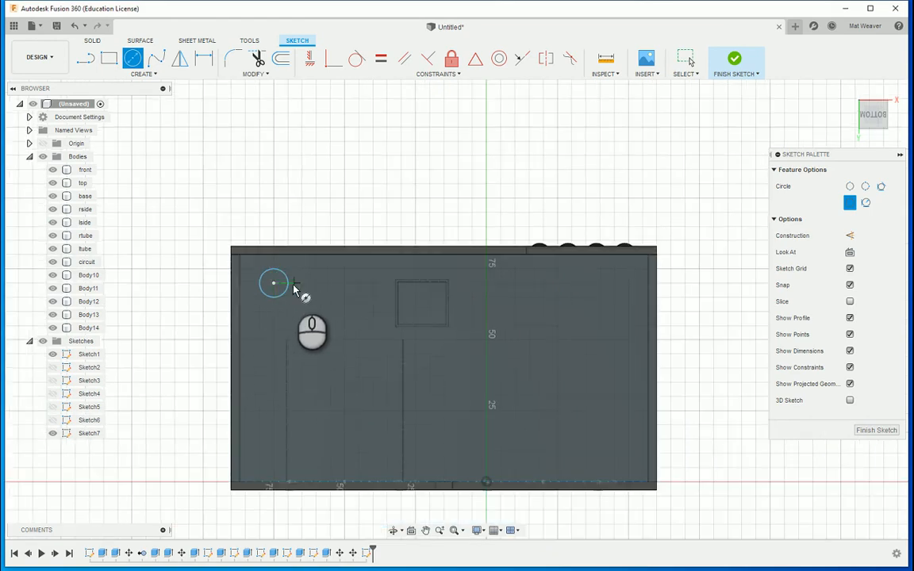
Pattern the circle rectangularly, two by two, over extents of 120 mm and -60 mm, and finish the sketch.
click(147, 74)
click(109, 265)
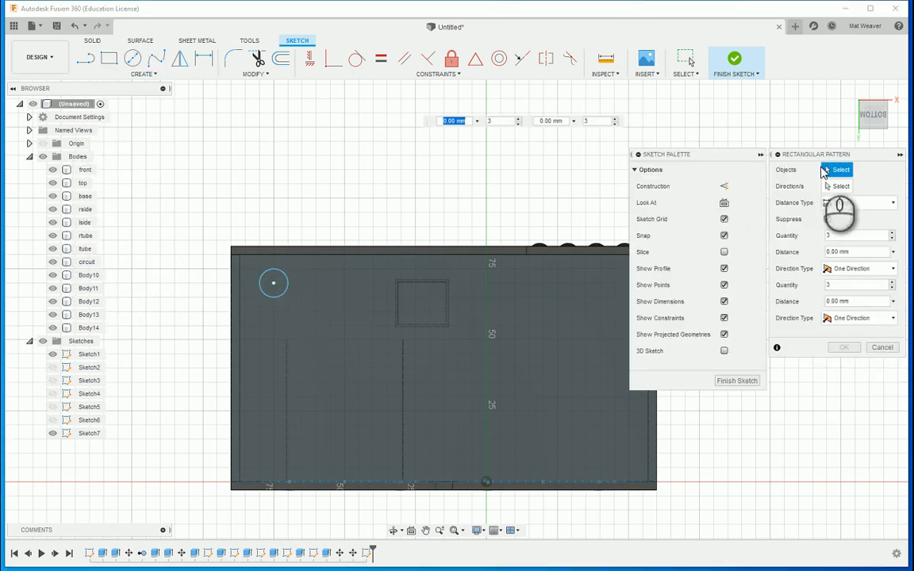
click(284, 295)
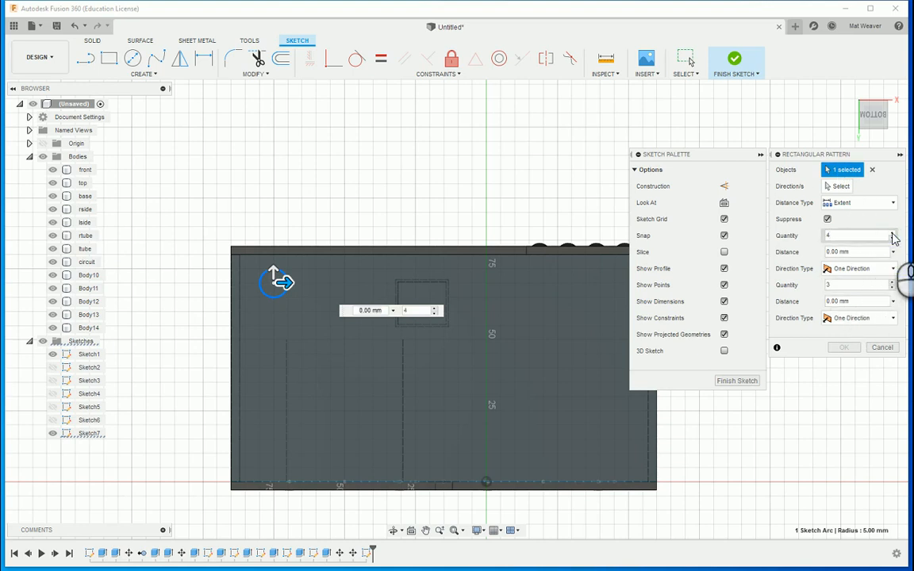
drag(283, 281, 540, 283)
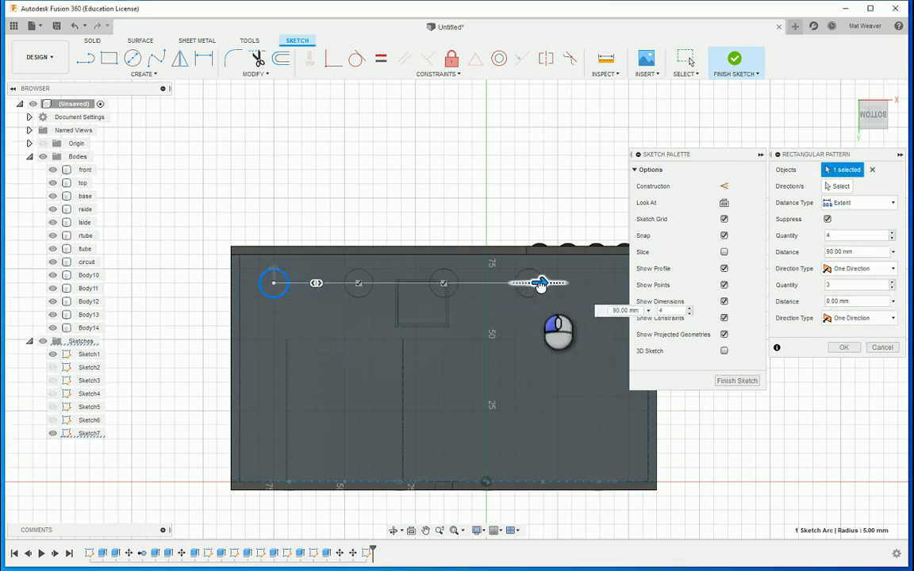
middle_drag(524, 342, 460, 309)
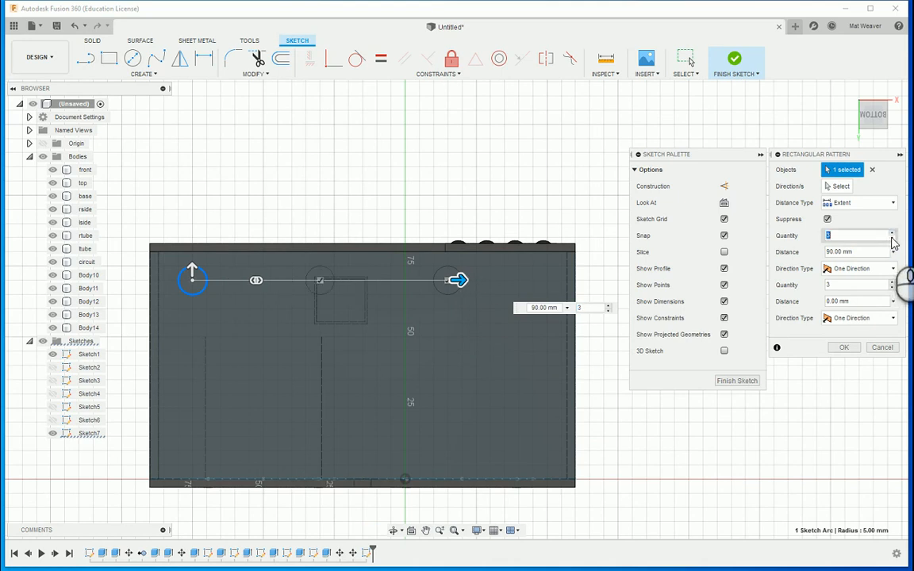
drag(458, 280, 553, 281)
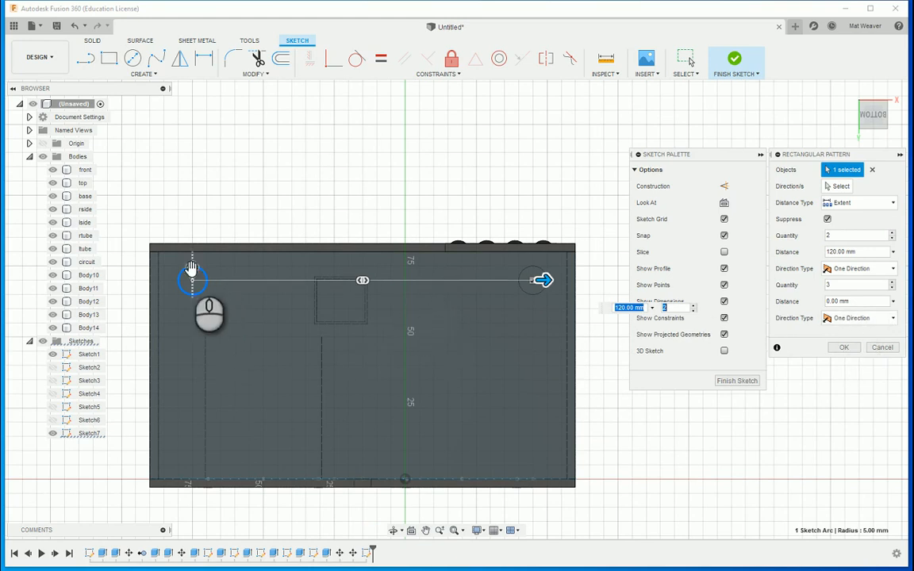
mouse_move(191, 267)
mouse_down()
mouse_move(190, 452)
mouse_move(191, 436)
mouse_up()
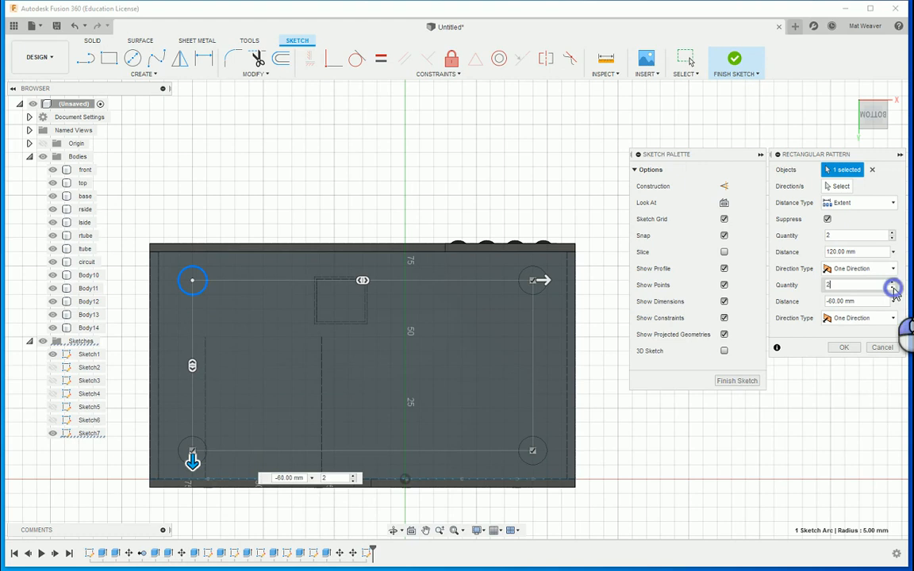
click(843, 348)
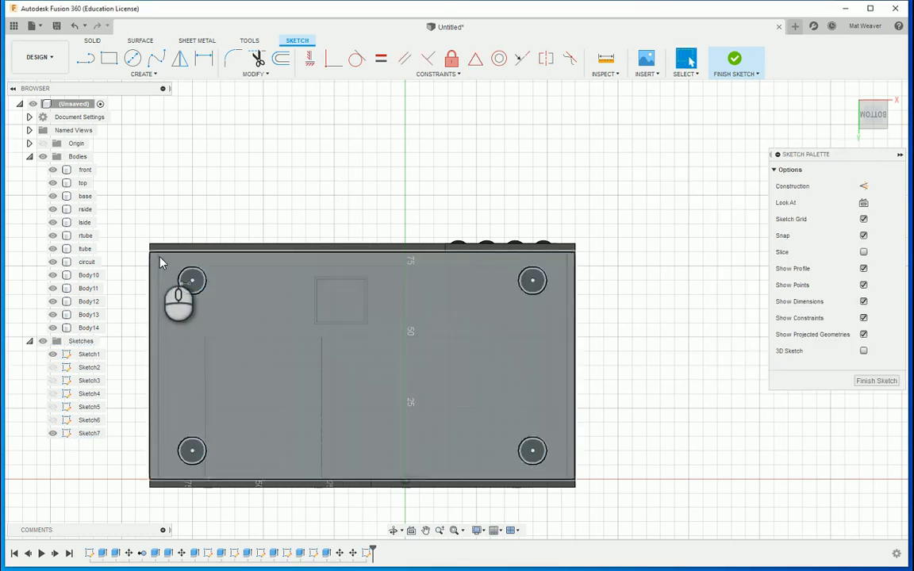
shift+middle_drag(117, 268, 341, 182)
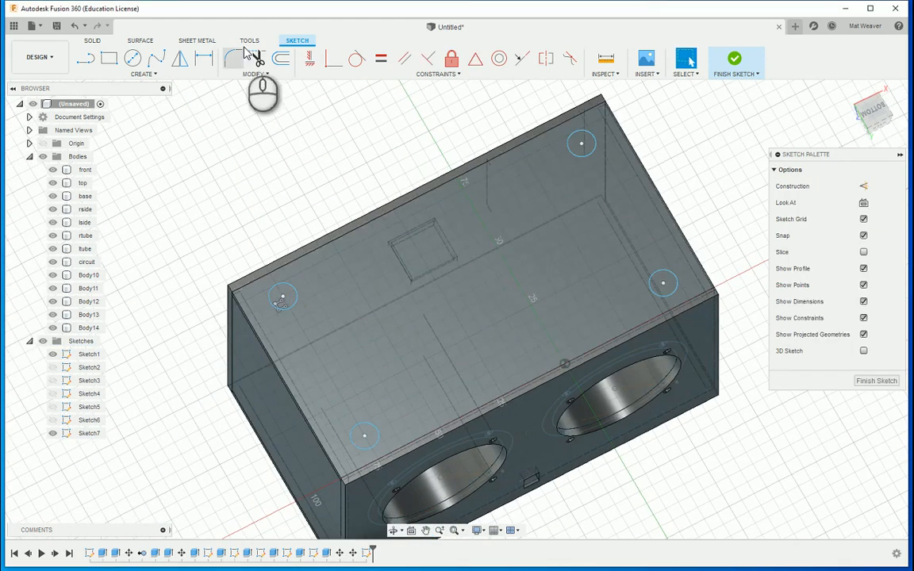
click(736, 65)
Extrude the four corner circles 5 mm outward from the base as new bodies to form feet.
click(85, 58)
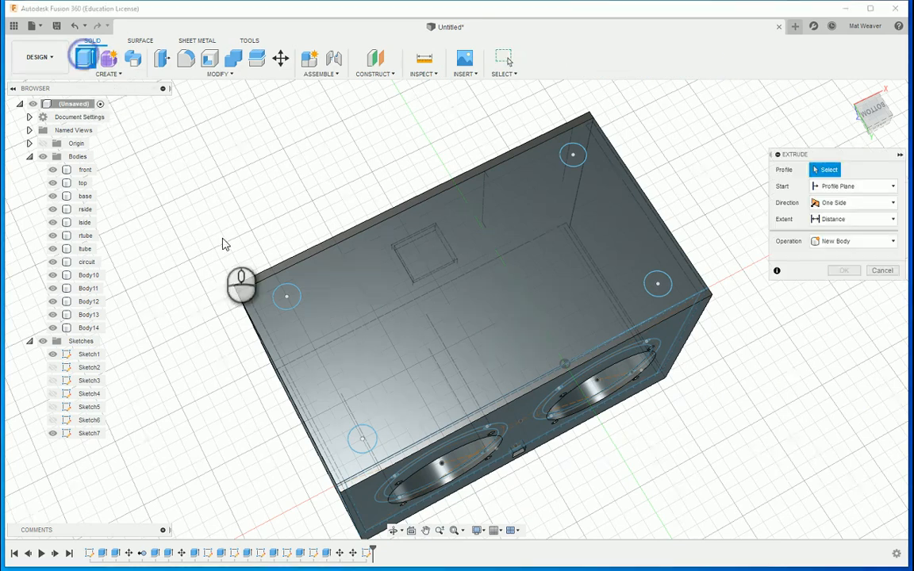
click(286, 297)
click(573, 154)
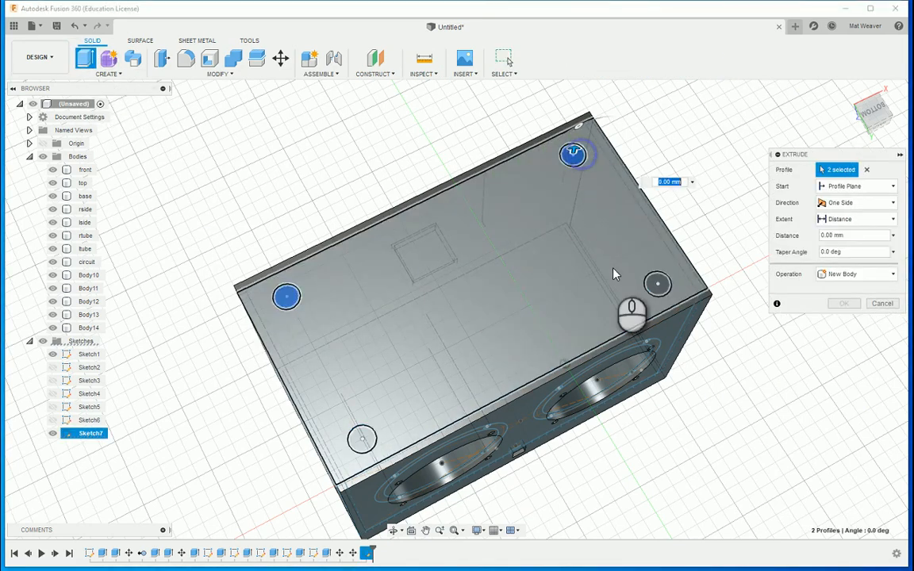
click(657, 287)
click(361, 438)
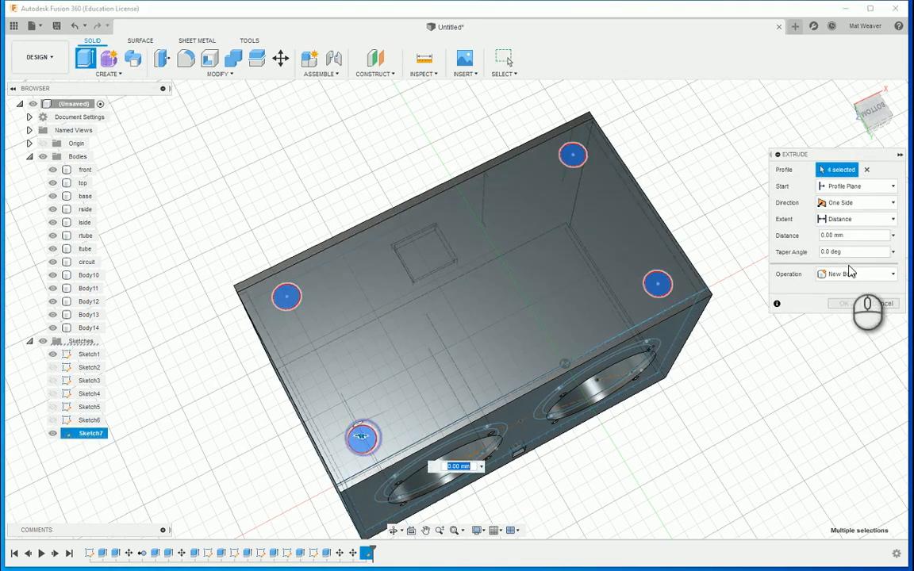
shift+middle_drag(464, 312, 359, 321)
drag(360, 325, 360, 316)
click(864, 275)
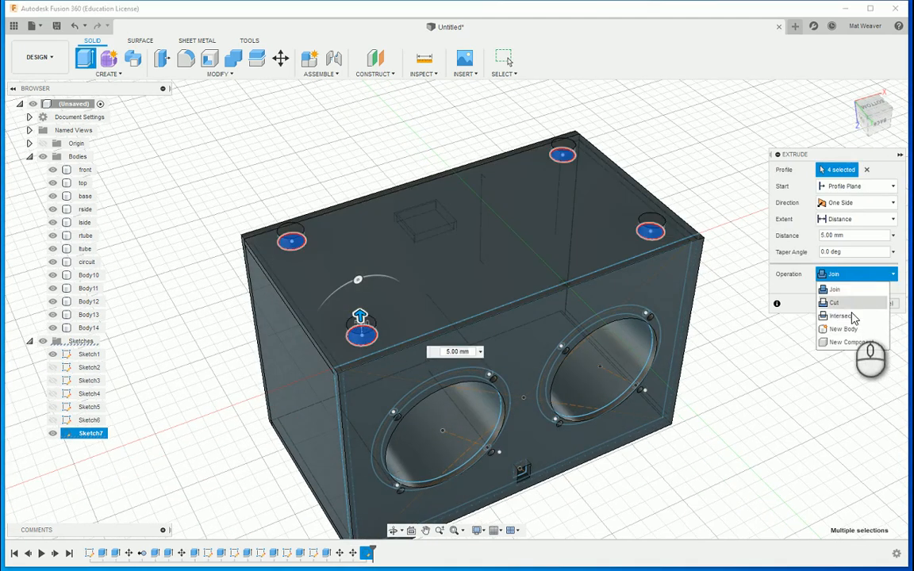
click(847, 325)
click(844, 303)
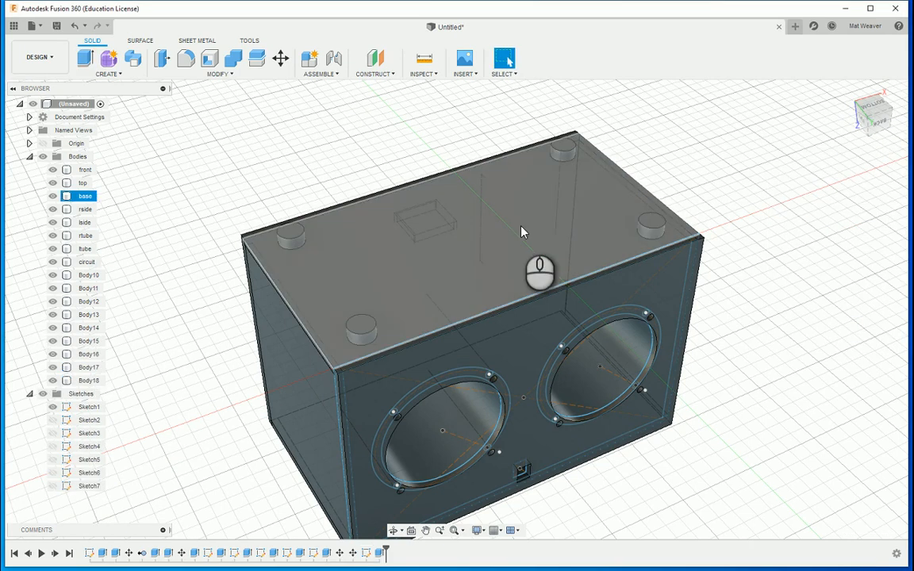
Fillet the outer circular edges of the four feet with a 2.5 mm radius.
click(219, 74)
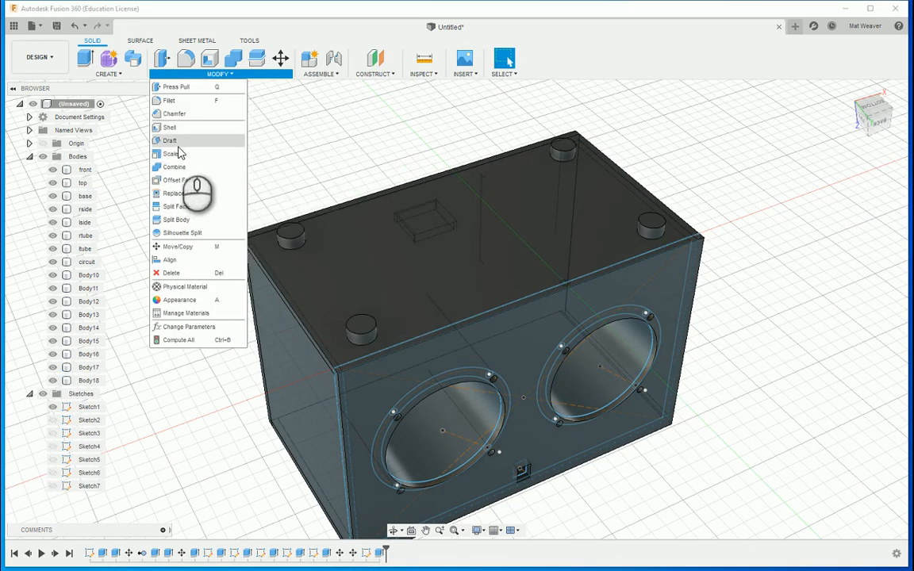
click(175, 100)
click(290, 242)
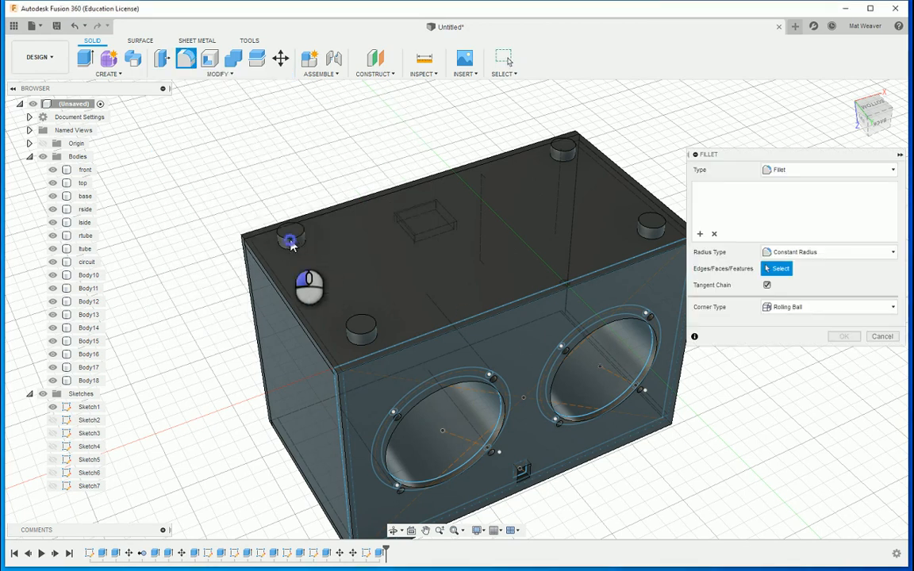
click(291, 238)
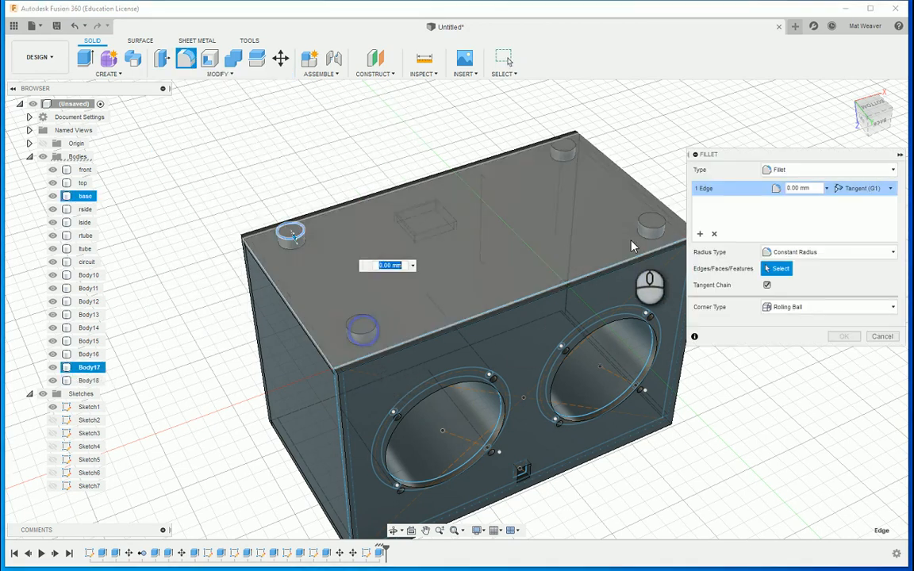
click(655, 226)
click(568, 149)
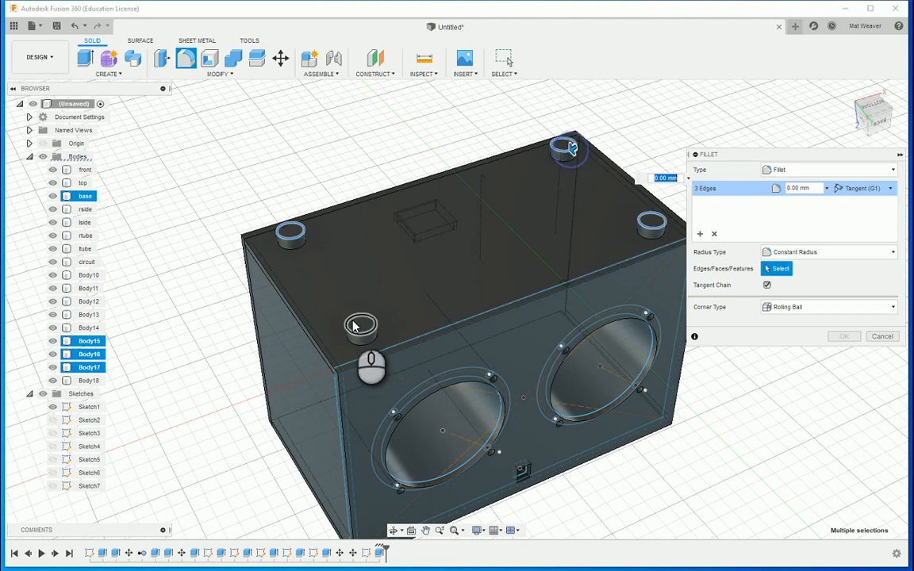
text(10)
key(Return)
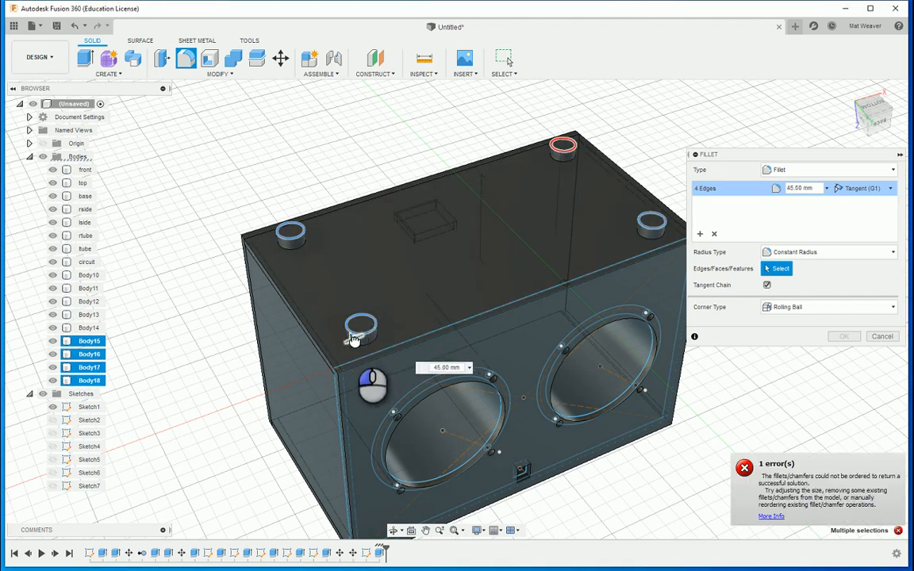
mouse_move(354, 339)
mouse_down()
mouse_move(363, 327)
mouse_move(371, 332)
mouse_up()
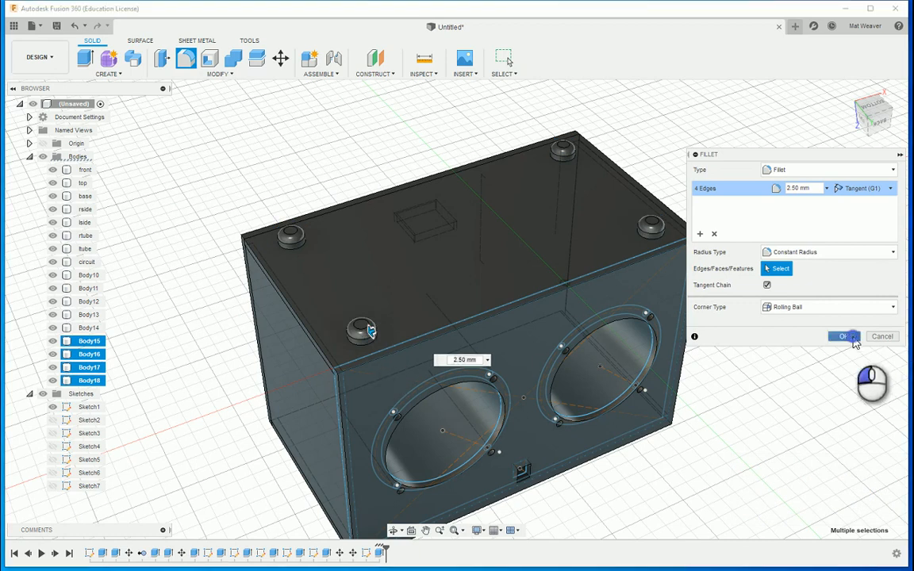
click(852, 339)
Hide all sketches and collapse the list of bodies, with the box seen from the speaker-hole side.
click(854, 91)
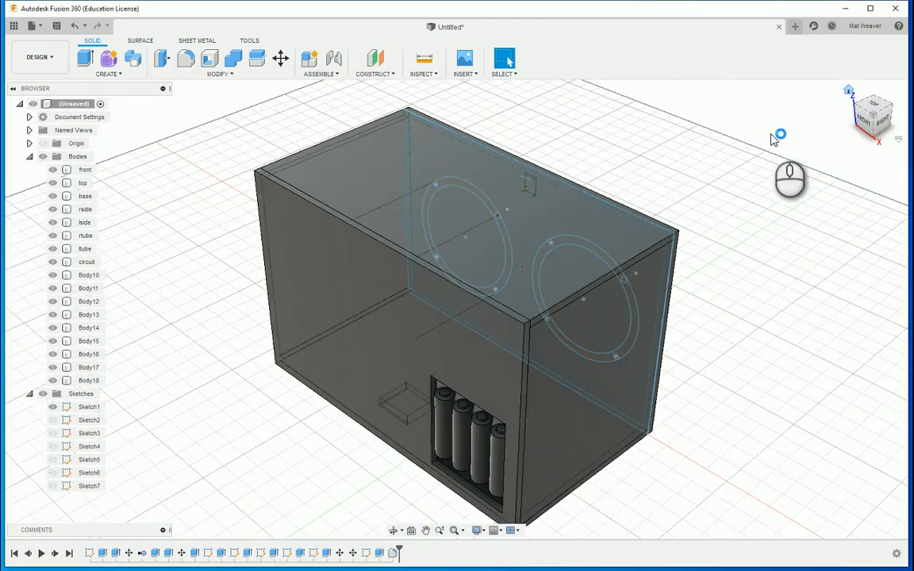
shift+middle_drag(709, 248, 620, 217)
mouse_move(637, 256)
shift+middle_down()
mouse_move(604, 259)
mouse_move(626, 258)
shift+middle_up()
click(44, 394)
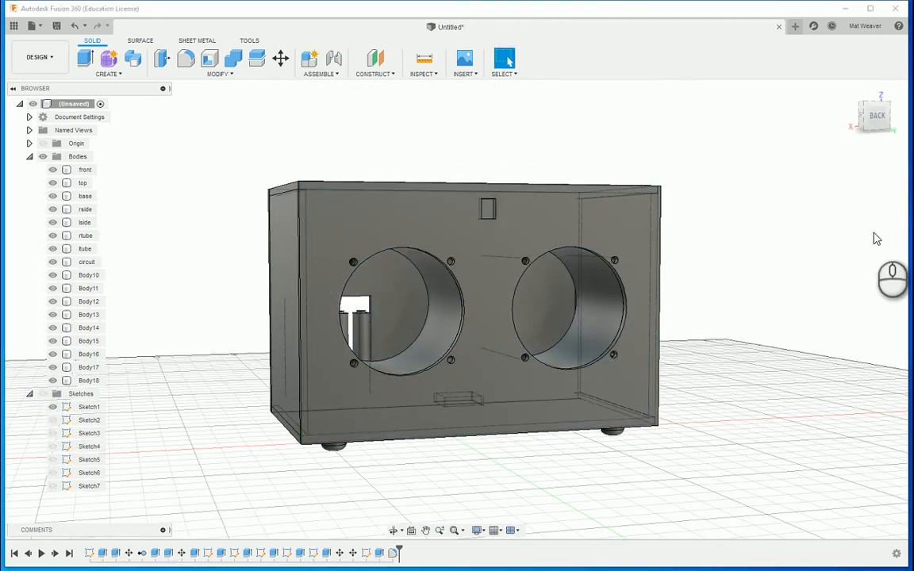
click(30, 156)
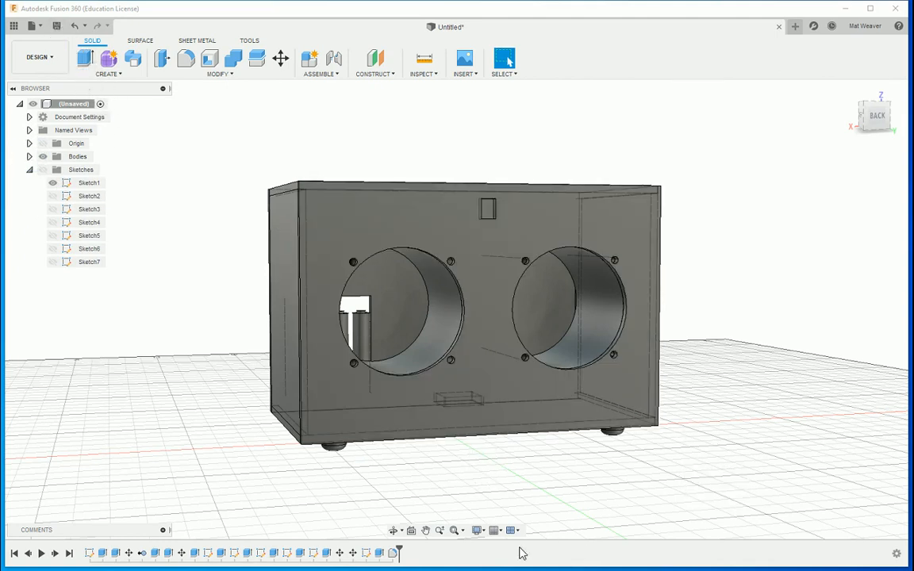
mouse_move(418, 568)
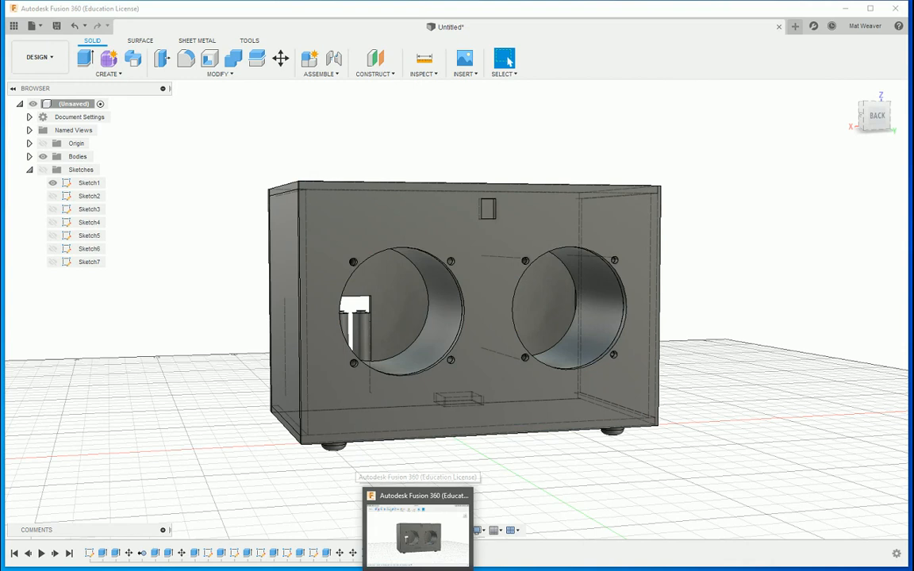